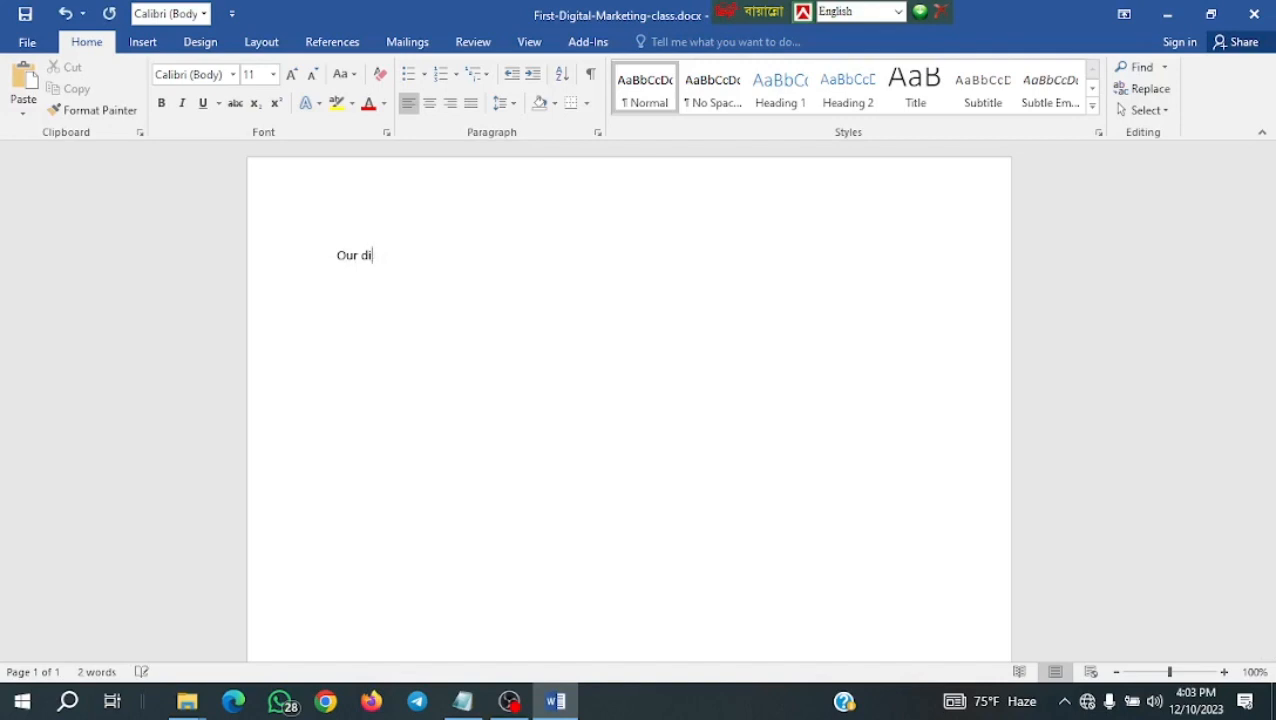
Replace the started text with the opening line "Welcome to our Agency" and begin a new paragraph.
{"action": "key", "text": "BackSpace"}
{"action": "key", "text": "BackSpace"}
{"action": "type", "text": "Welcome to our Agenc"}
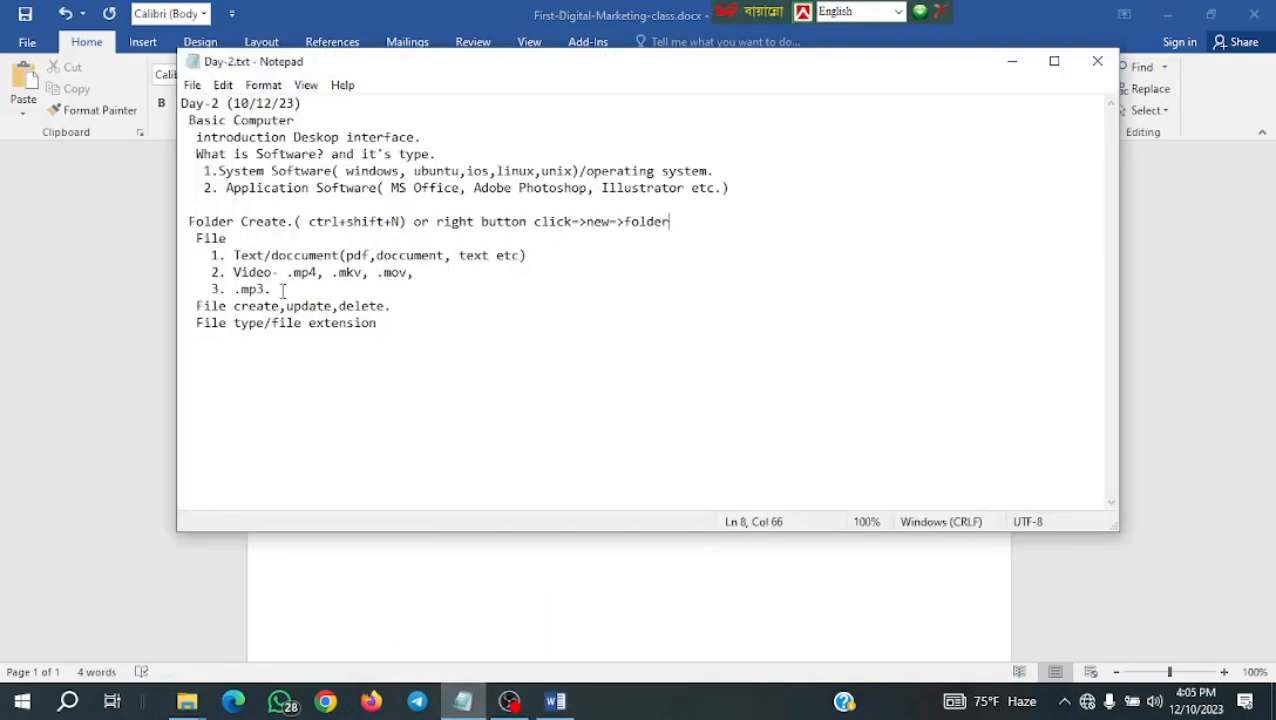
{"action": "left_click_drag", "start_coordinate": [390, 293], "coordinate": [190, 293]}
{"action": "left_click_drag", "start_coordinate": [376, 322], "coordinate": [190, 322]}
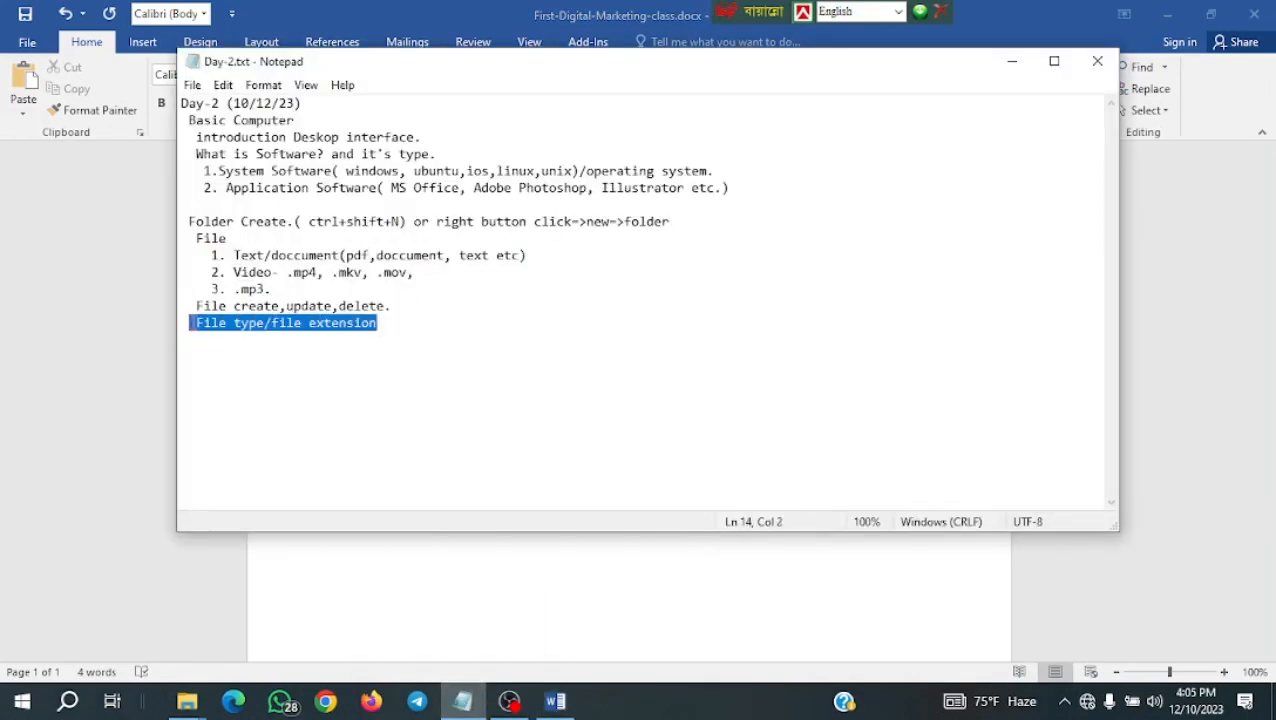
{"action": "left_click", "coordinate": [1012, 62]}
{"action": "type", "text": "y"}
{"action": "key", "text": "Return"}
Below the opening line, write "We are digital Marketing Agency to promote your business digitally successfully. We are committed to".
{"action": "type", "text": "We are digital Ma"}
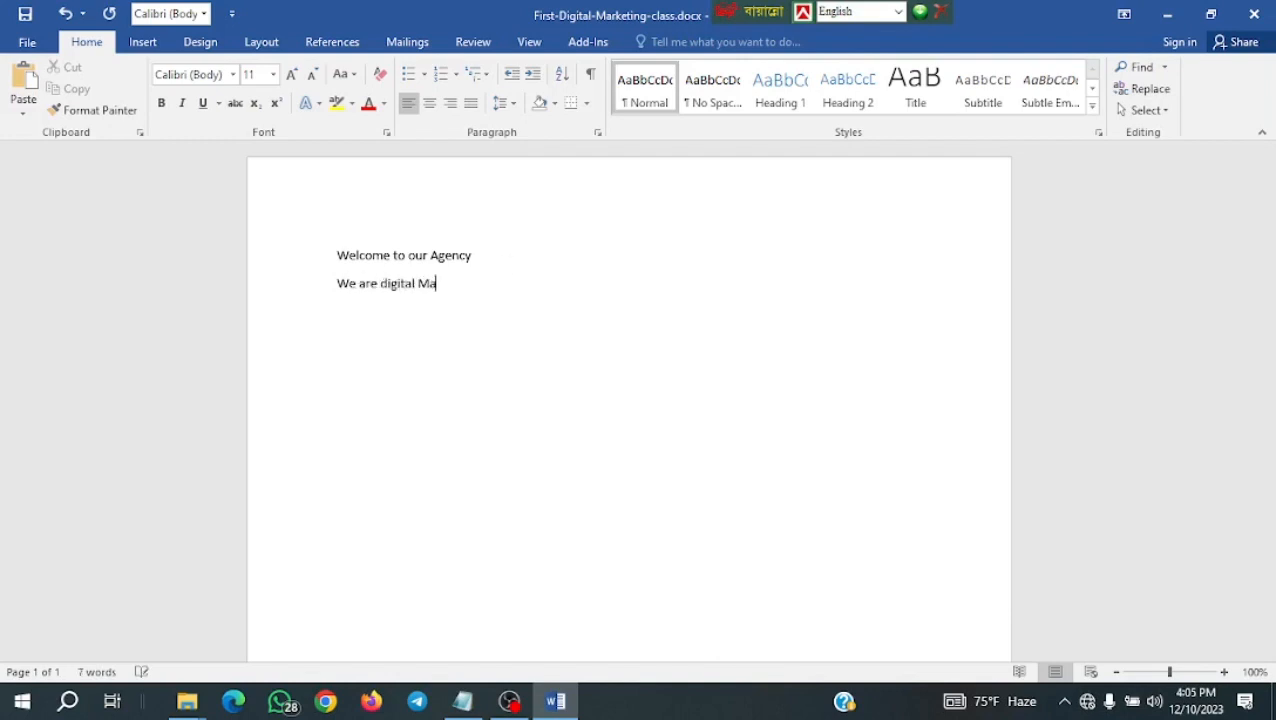
{"action": "type", "text": "rketing Agency to promote your business digitally success"}
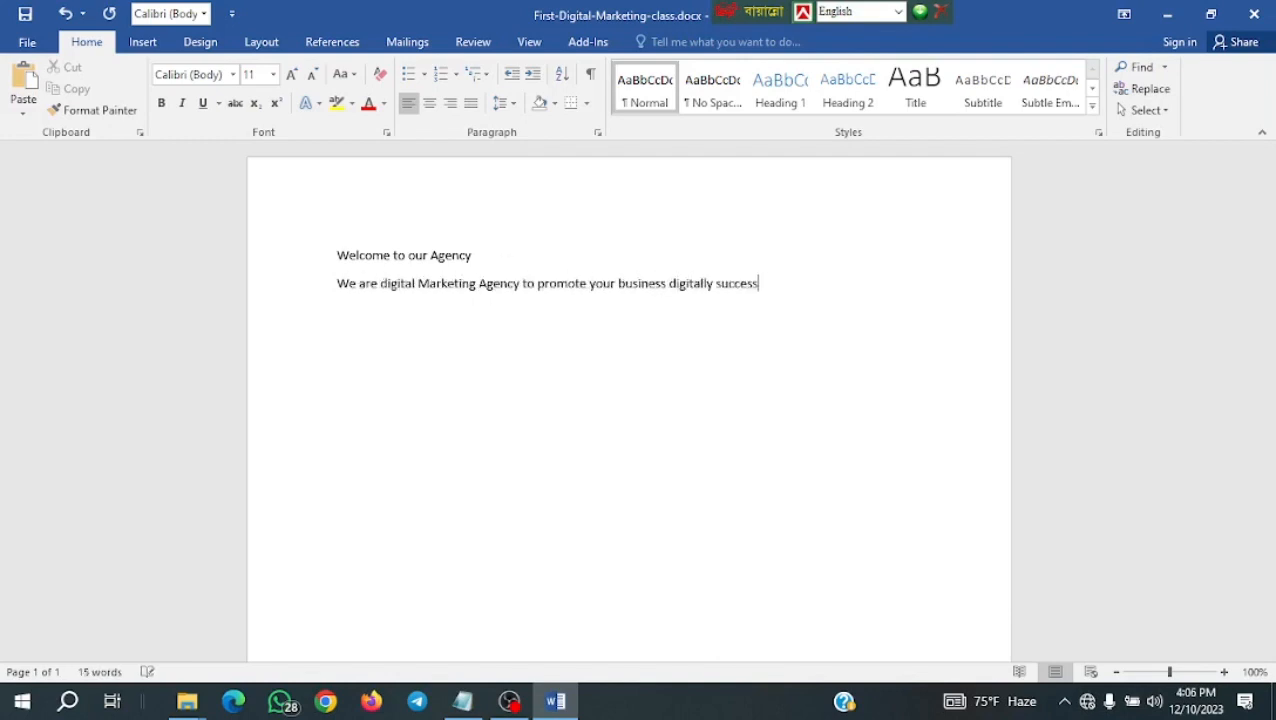
{"action": "type", "text": "fully. We are committed to"}
{"action": "right_click", "coordinate": [865, 287]}
{"action": "left_click", "coordinate": [945, 305]}
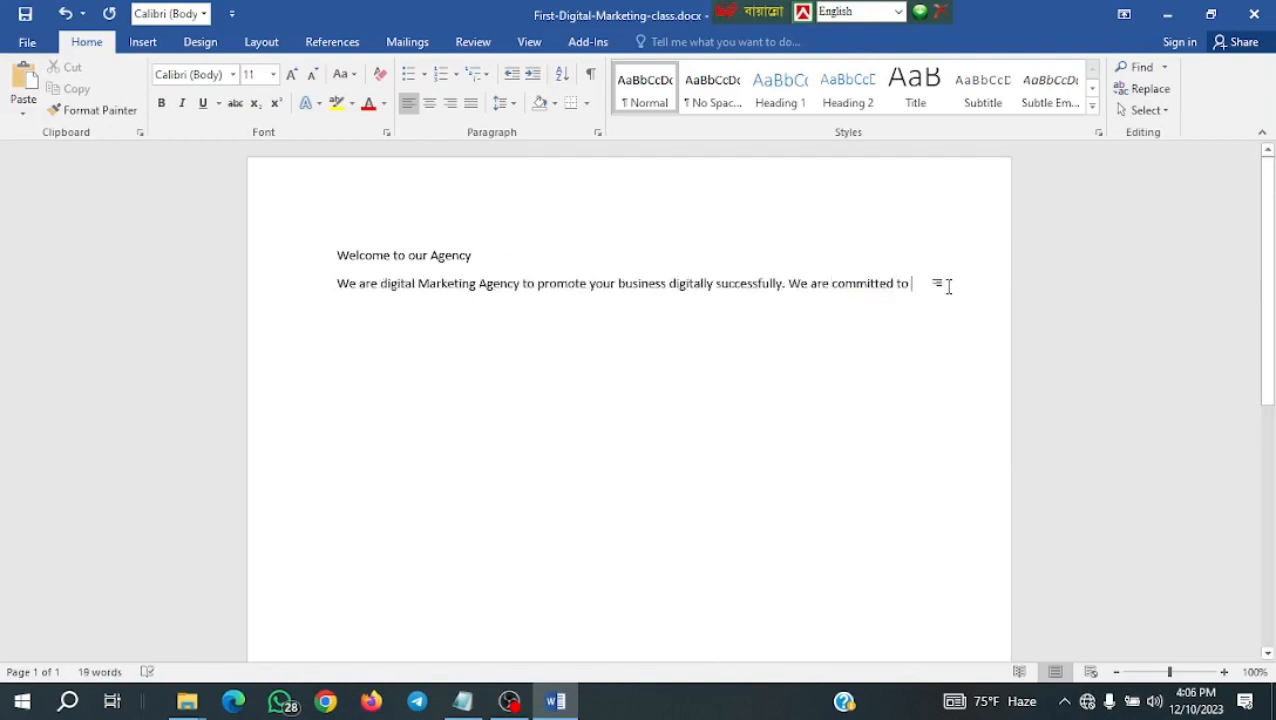
Continue the paragraph with "provide top-notch service in this competitive era. Without a good digital presence there is no way to make a big business.".
{"action": "type", "text": "provide top-notch service in this competiti"}
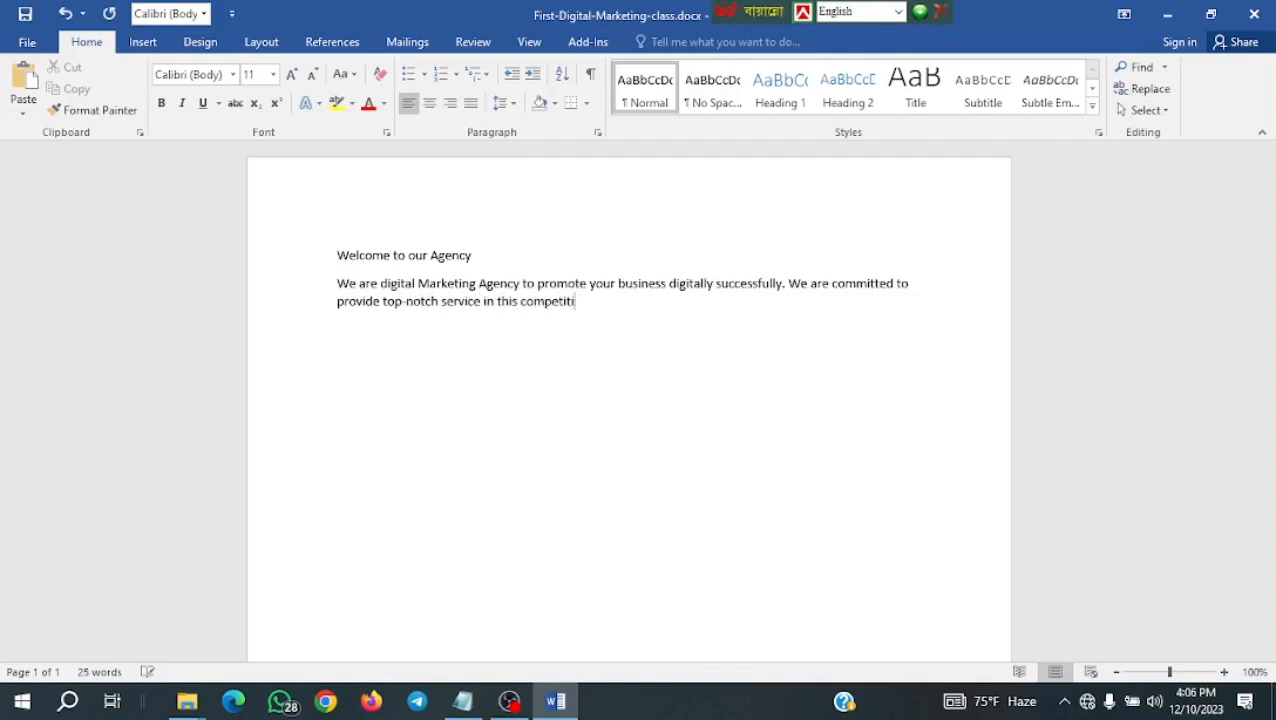
{"action": "type", "text": "ve era. Without a good digital"}
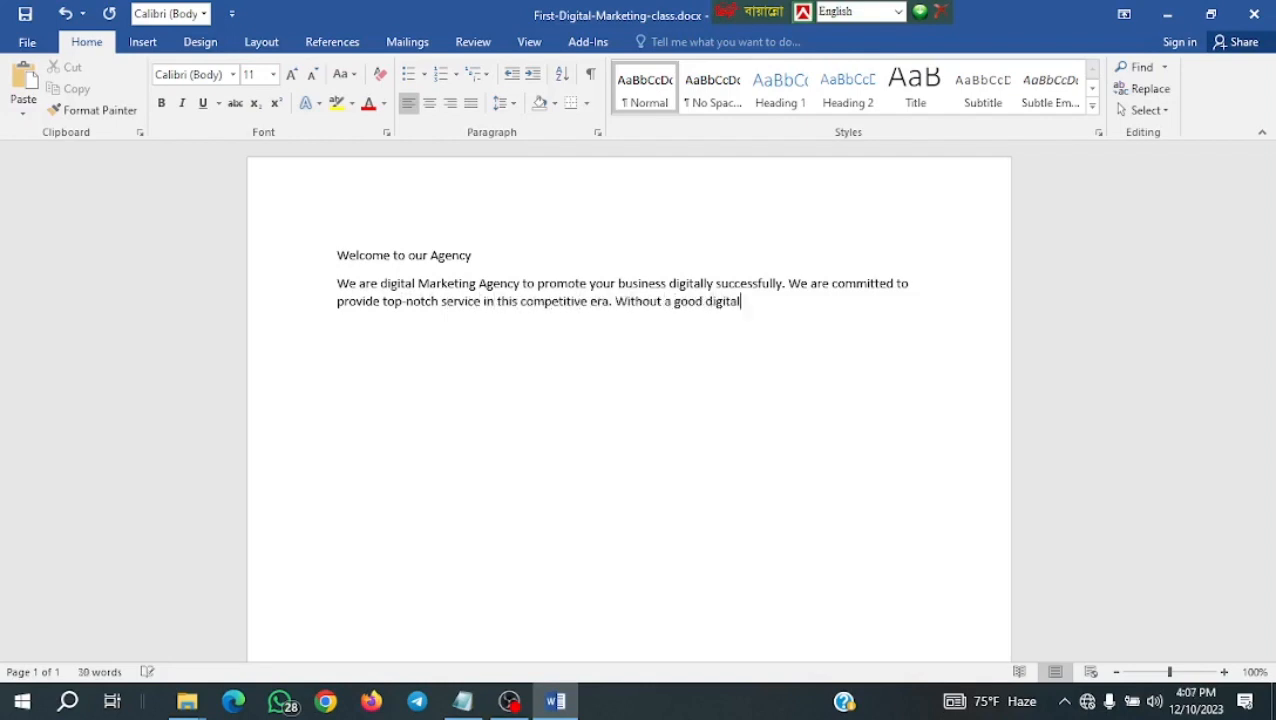
{"action": "type", "text": " presence there is no way to make a big business"}
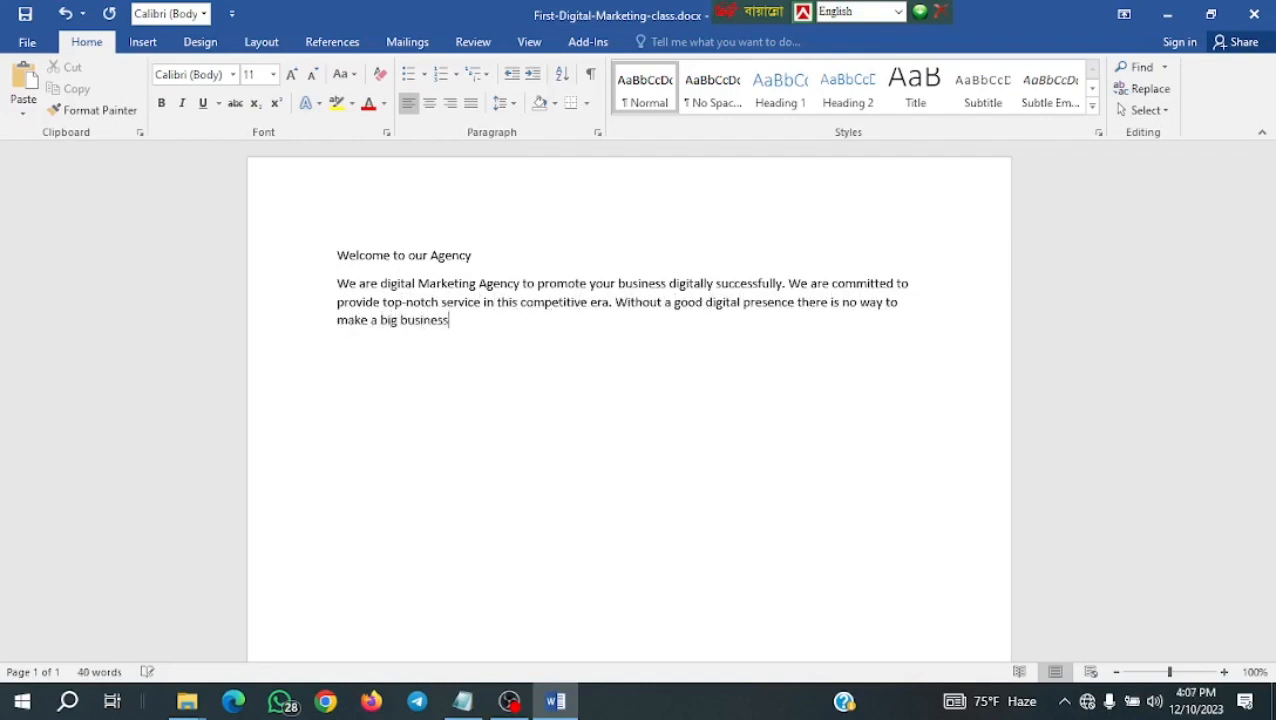
{"action": "type", "text": "."}
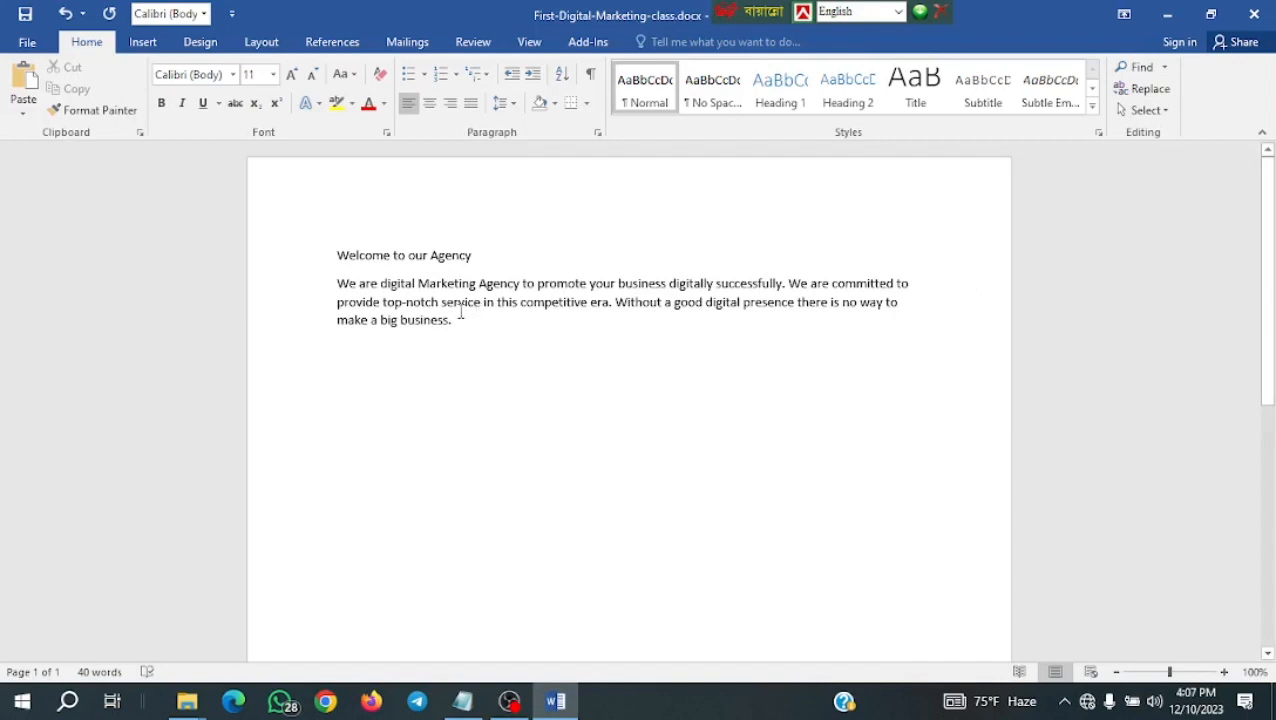
Format the "Welcome to our Agency" line with the Title style, after trying Heading 1 on it.
{"action": "triple_click", "coordinate": [320, 263]}
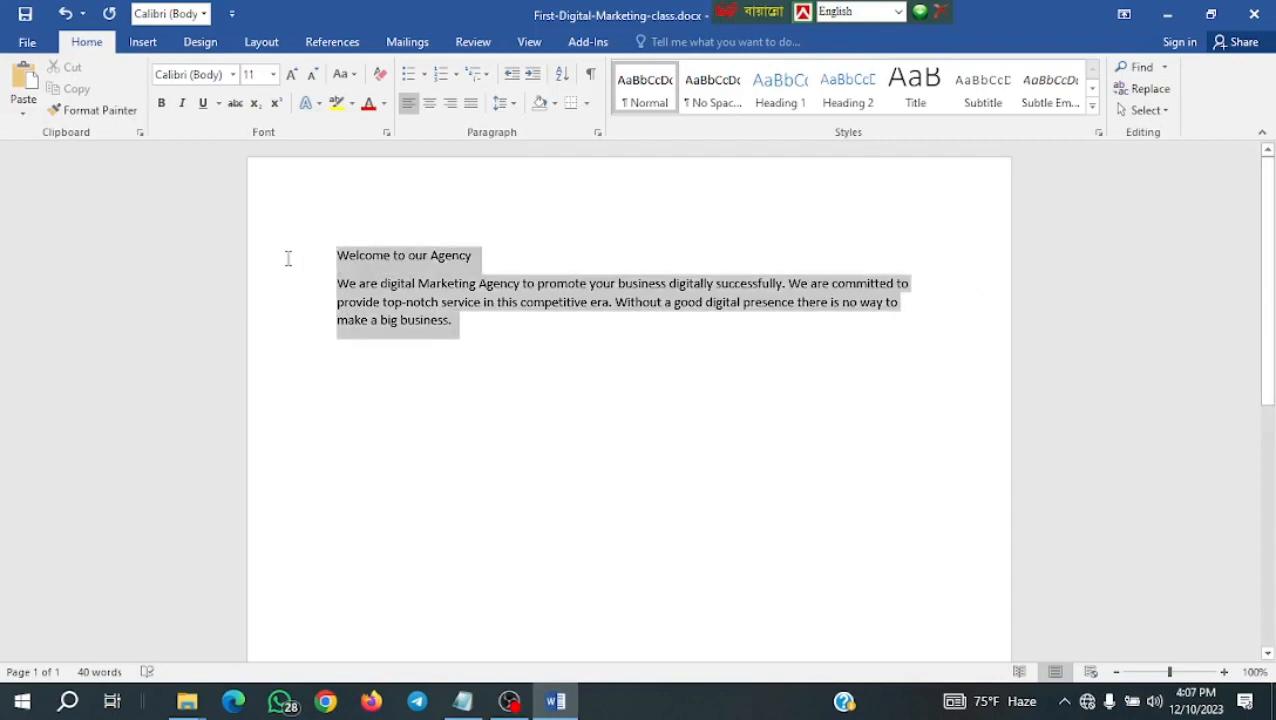
{"action": "left_click", "coordinate": [431, 344]}
{"action": "left_click_drag", "start_coordinate": [491, 256], "coordinate": [323, 248]}
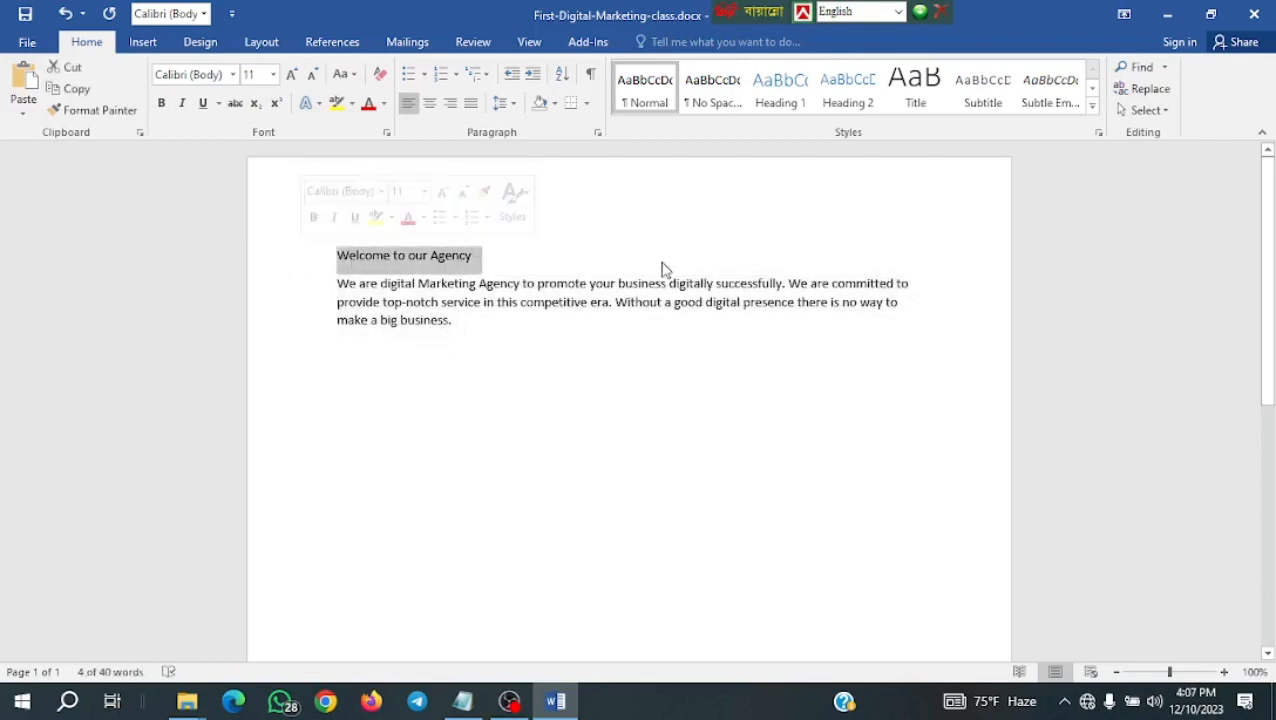
{"action": "left_click", "coordinate": [785, 112]}
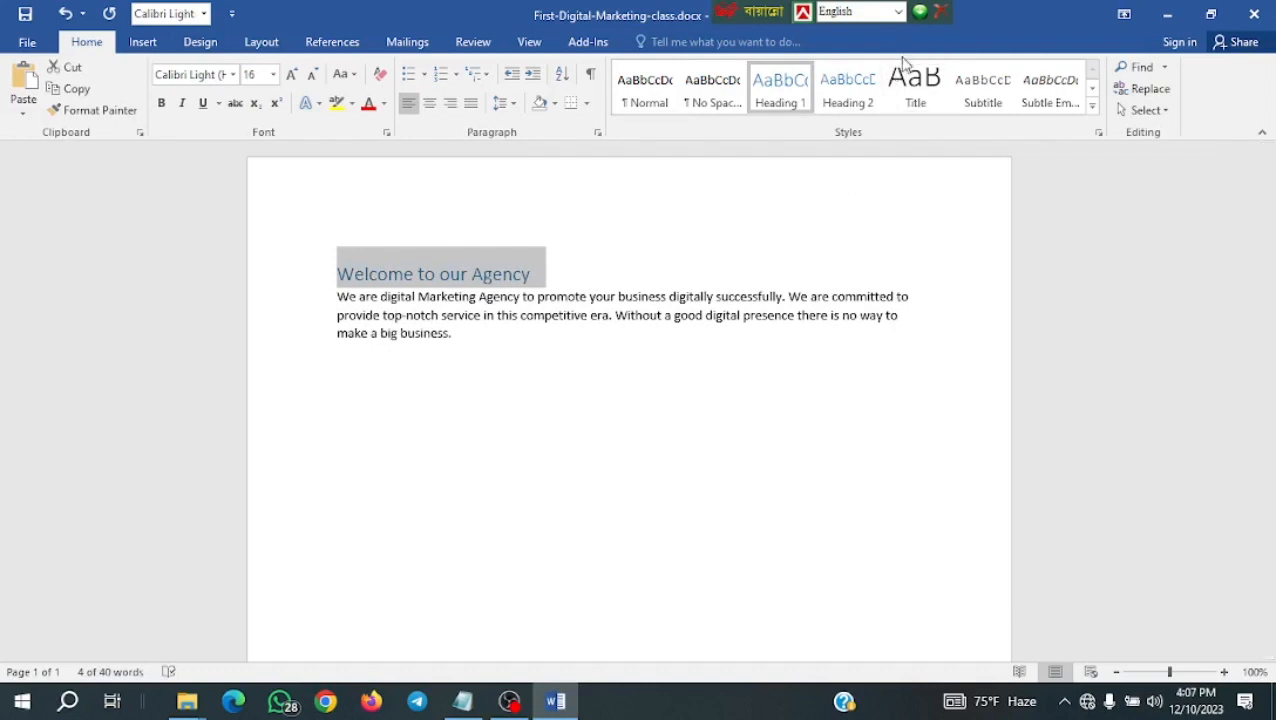
{"action": "left_click", "coordinate": [912, 84]}
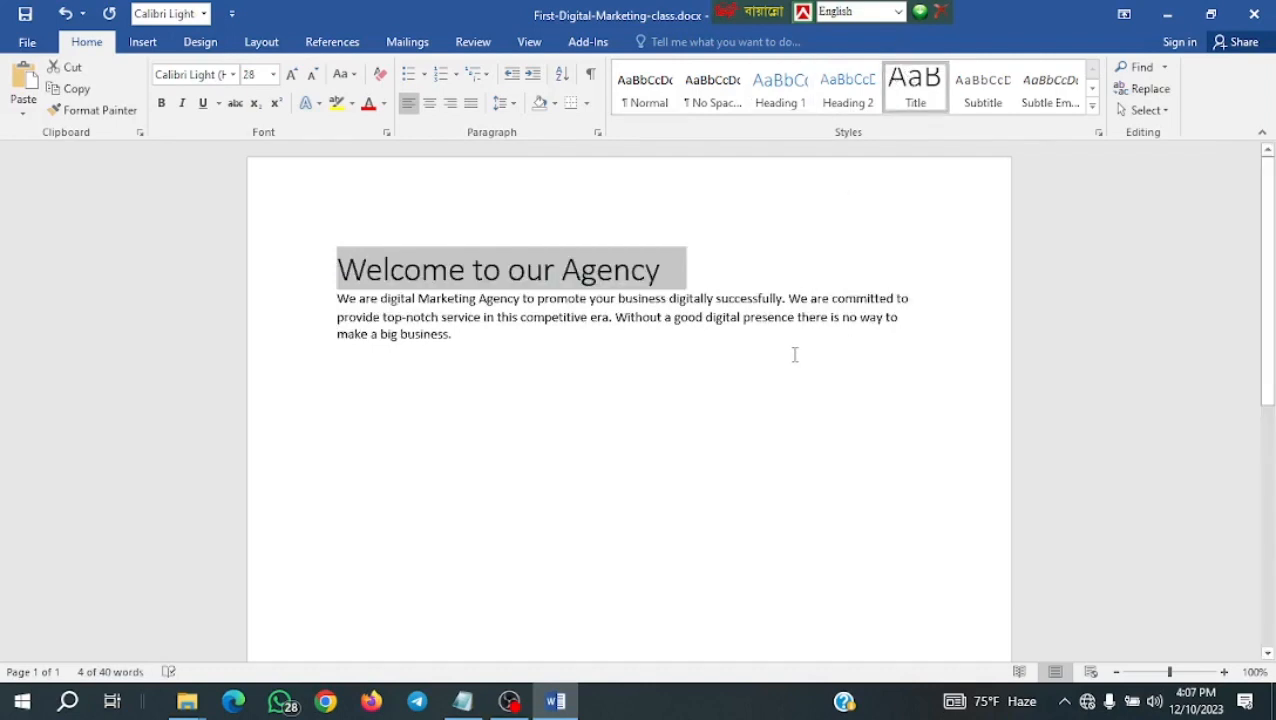
{"action": "left_click", "coordinate": [790, 328]}
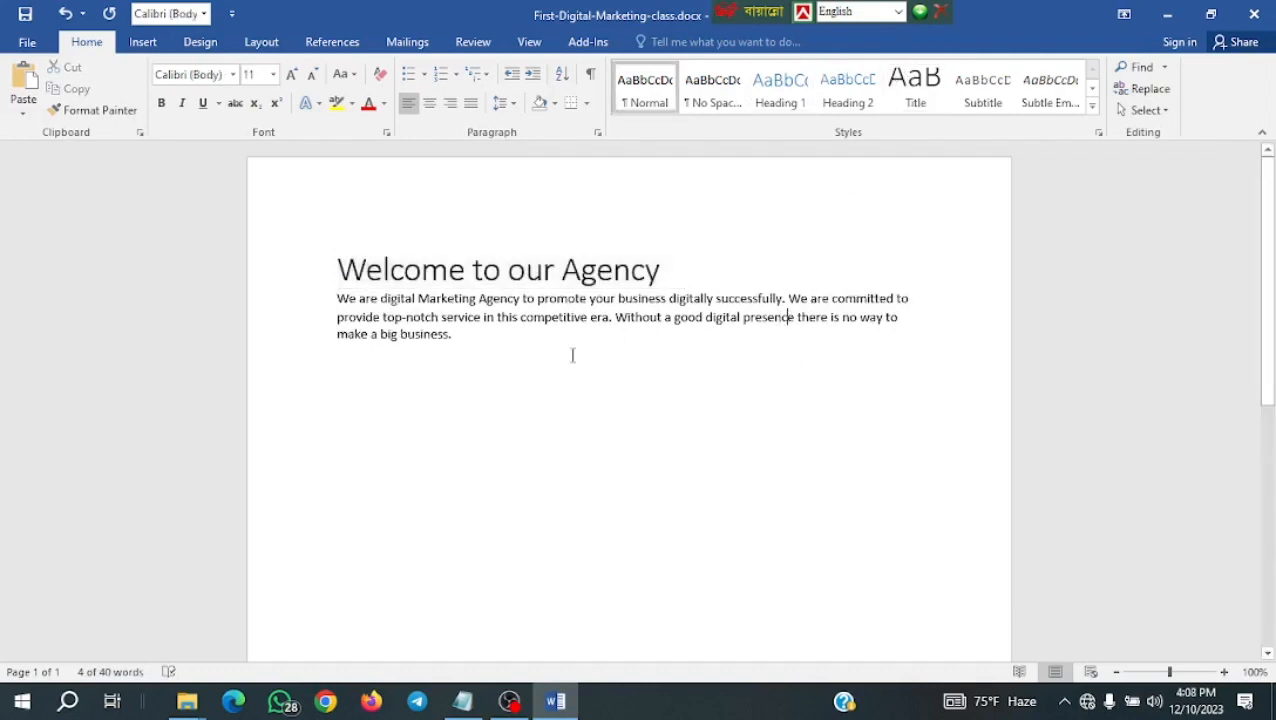
Try strikethrough on the whole body paragraph and remove it again.
{"action": "left_click_drag", "start_coordinate": [462, 338], "coordinate": [340, 305]}
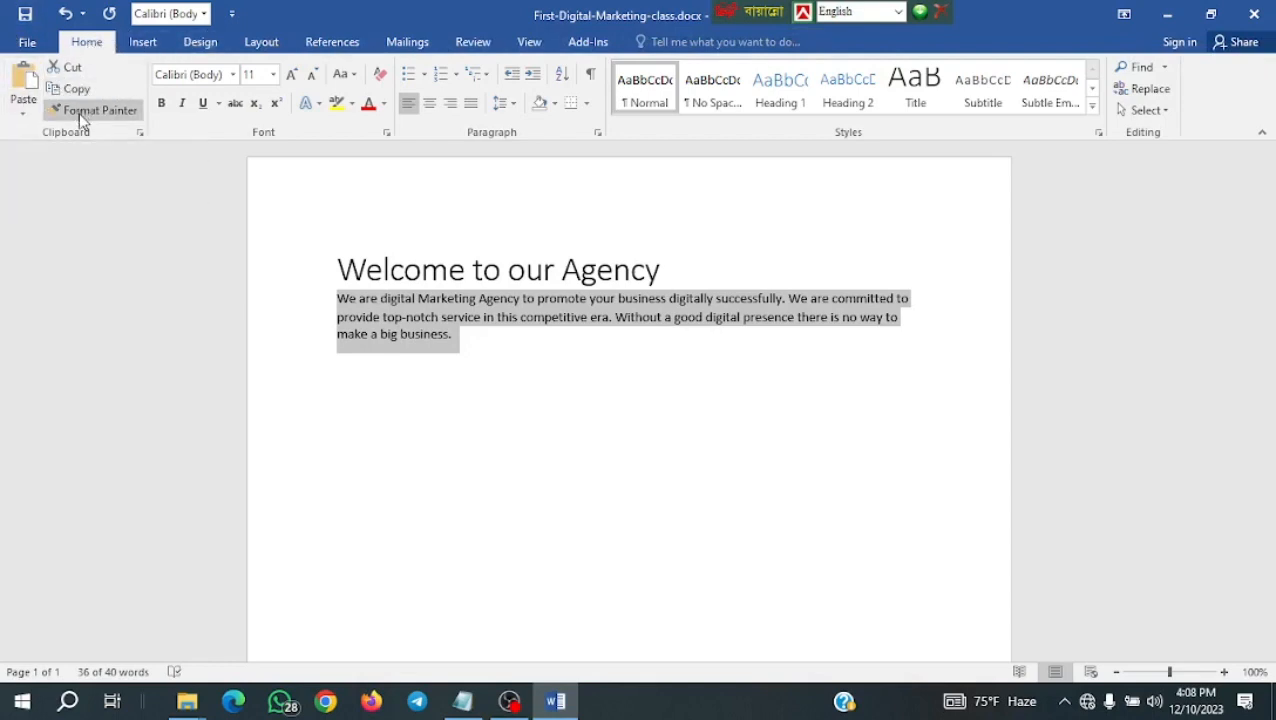
{"action": "left_click", "coordinate": [236, 76]}
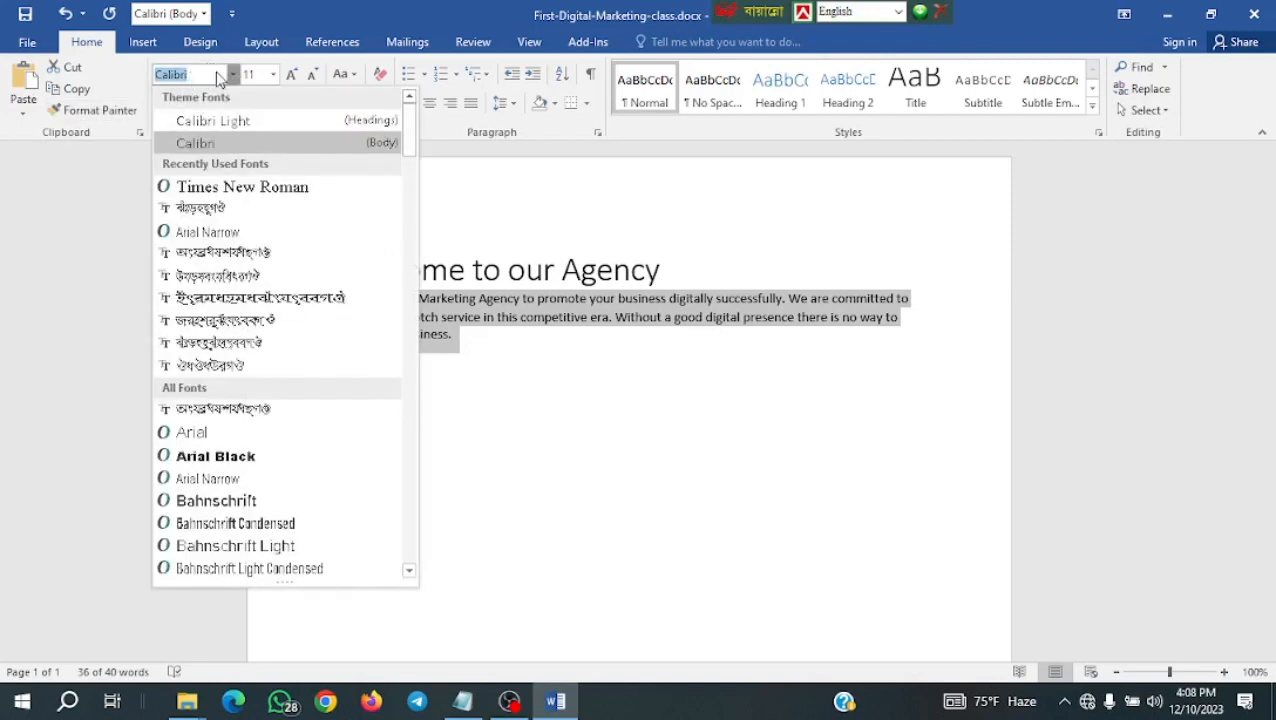
{"action": "left_click", "coordinate": [229, 77]}
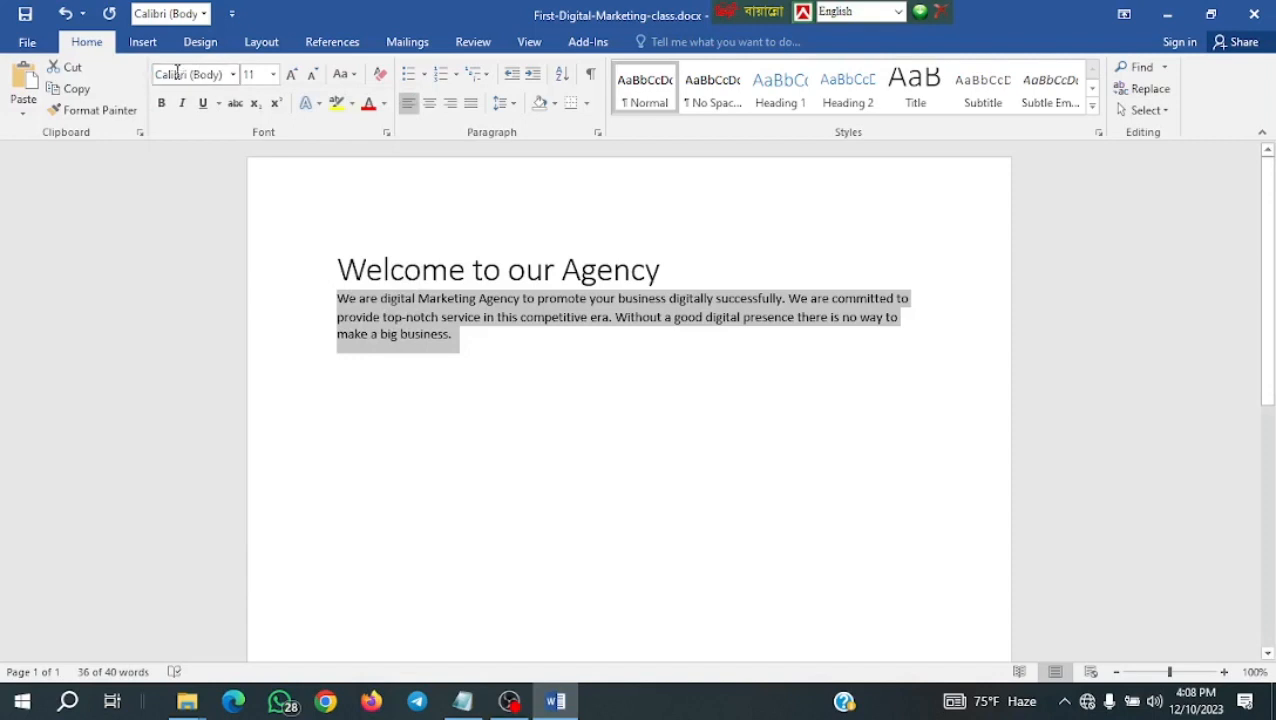
{"action": "left_click", "coordinate": [236, 106]}
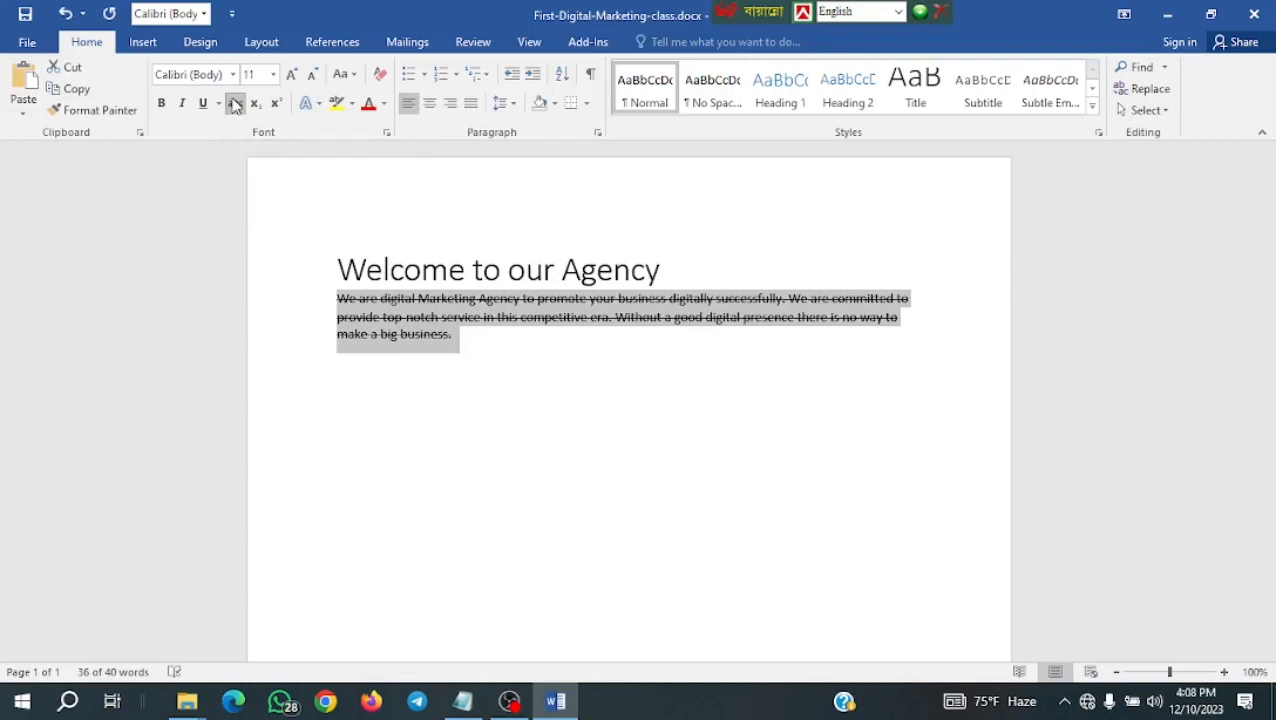
{"action": "left_click", "coordinate": [493, 485]}
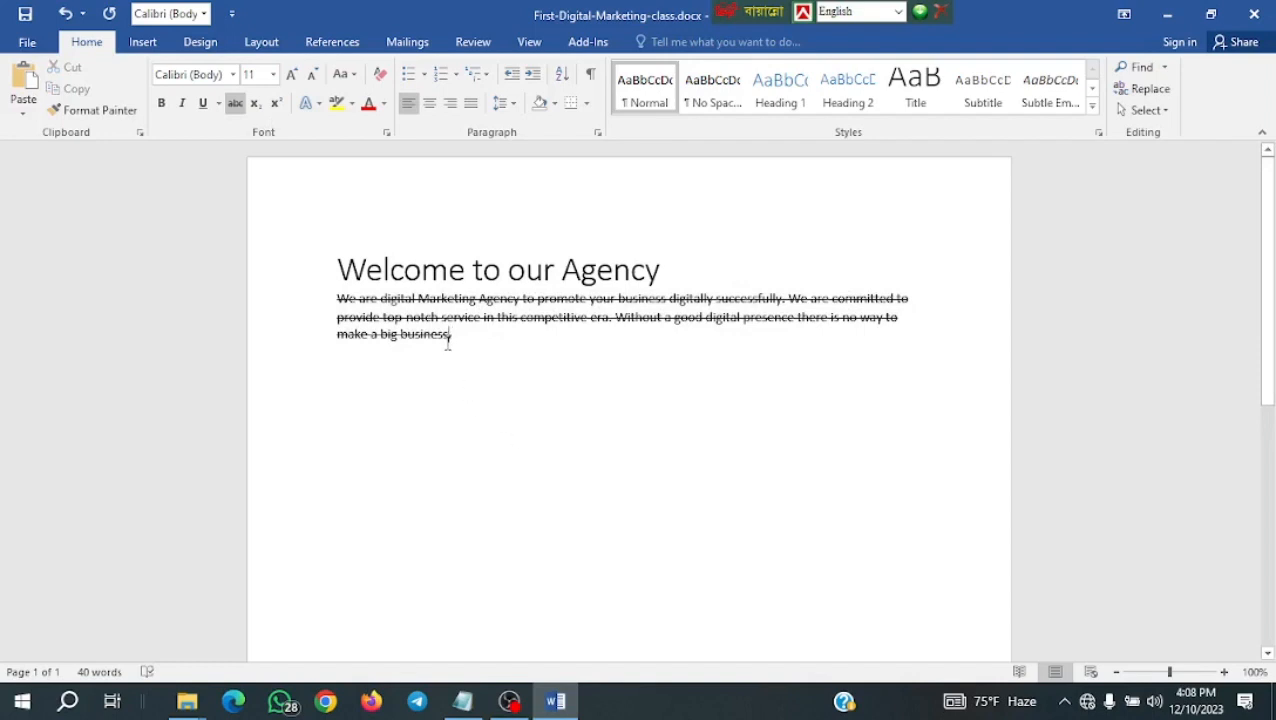
{"action": "left_click_drag", "start_coordinate": [430, 340], "coordinate": [330, 298]}
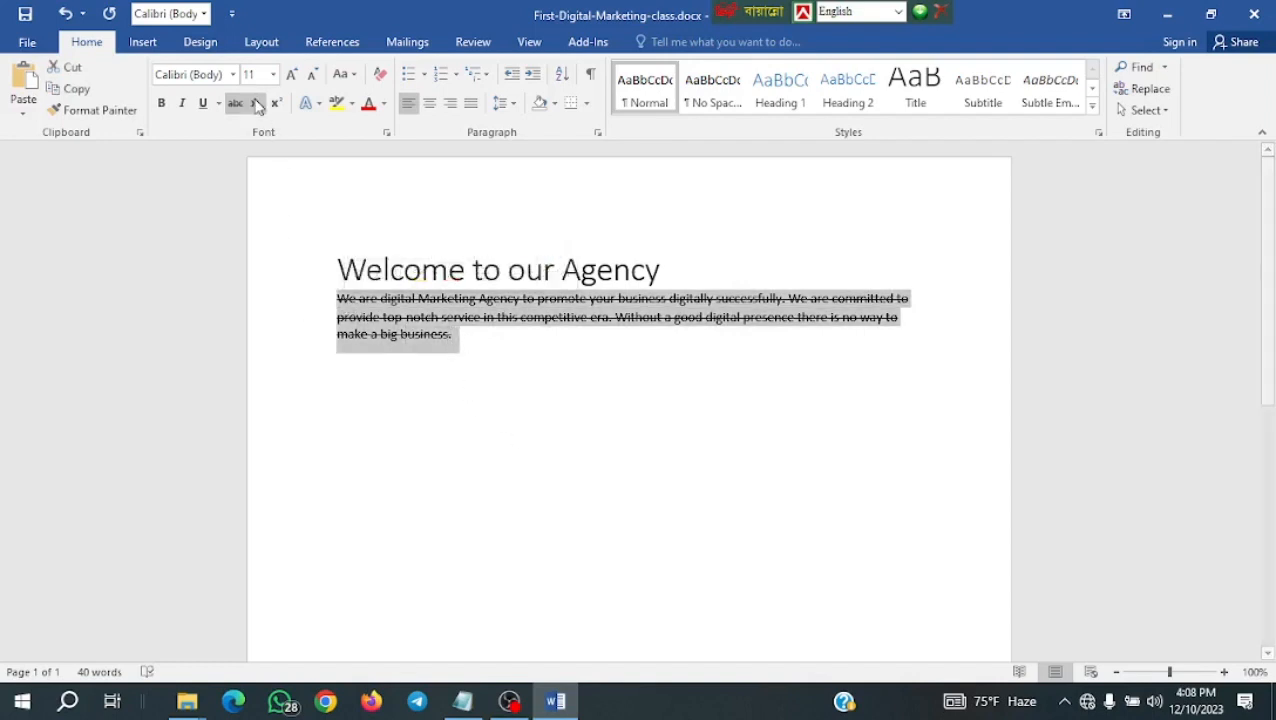
{"action": "left_click", "coordinate": [236, 104]}
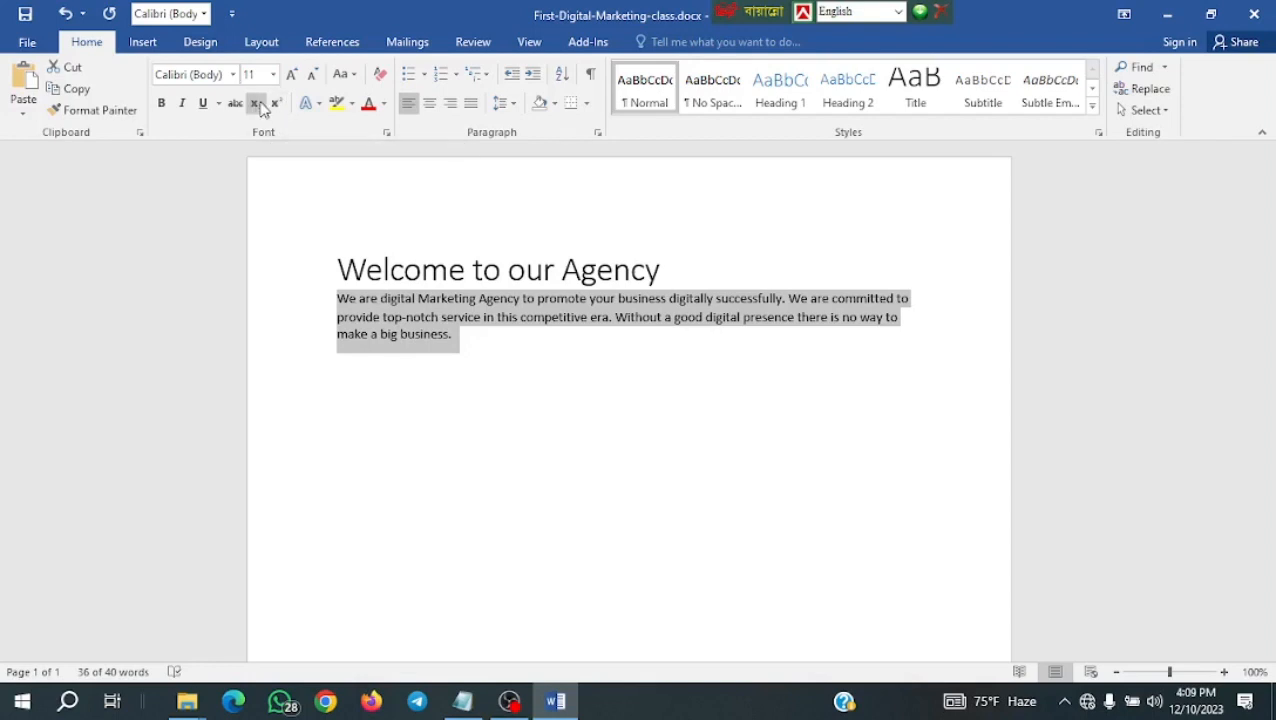
Apply the blue gradient text effect with reflection to the "Welcome to our Agency" title.
{"action": "left_click_drag", "start_coordinate": [672, 263], "coordinate": [325, 265]}
{"action": "left_click", "coordinate": [316, 103]}
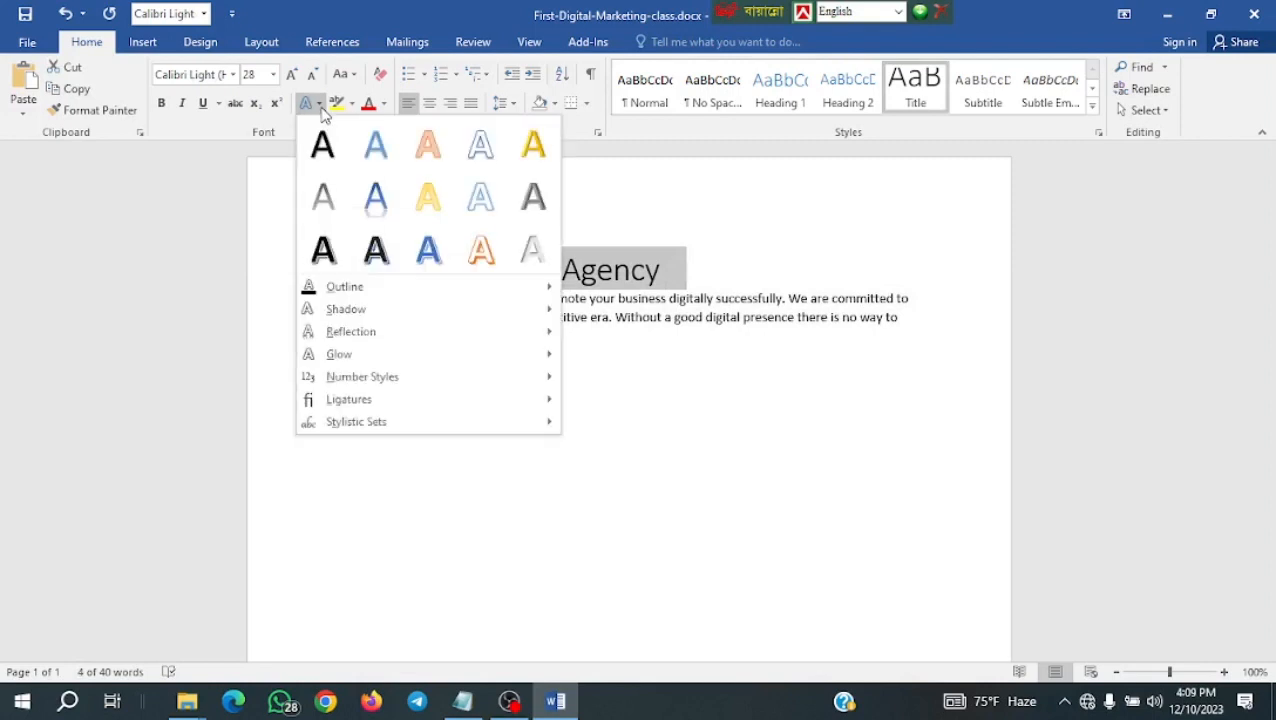
{"action": "left_click", "coordinate": [375, 200]}
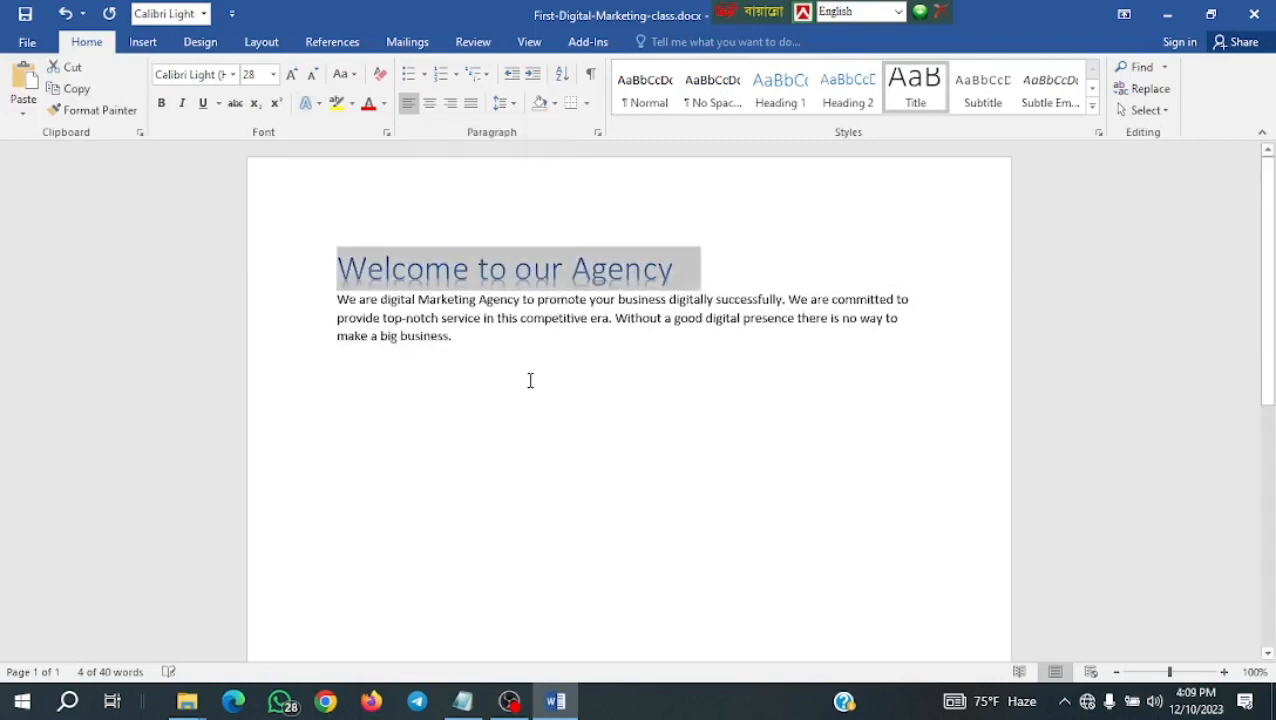
{"action": "left_click", "coordinate": [573, 353]}
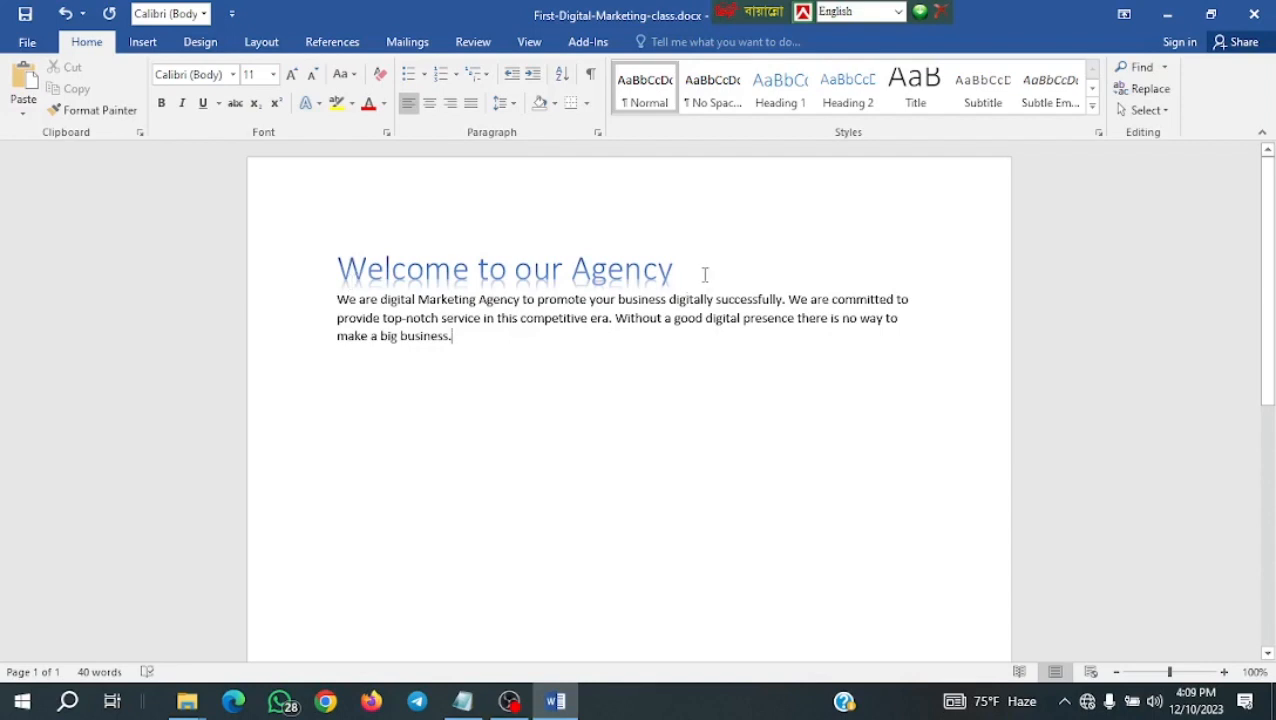
Give the title text a black outline.
{"action": "left_click_drag", "start_coordinate": [703, 273], "coordinate": [336, 266]}
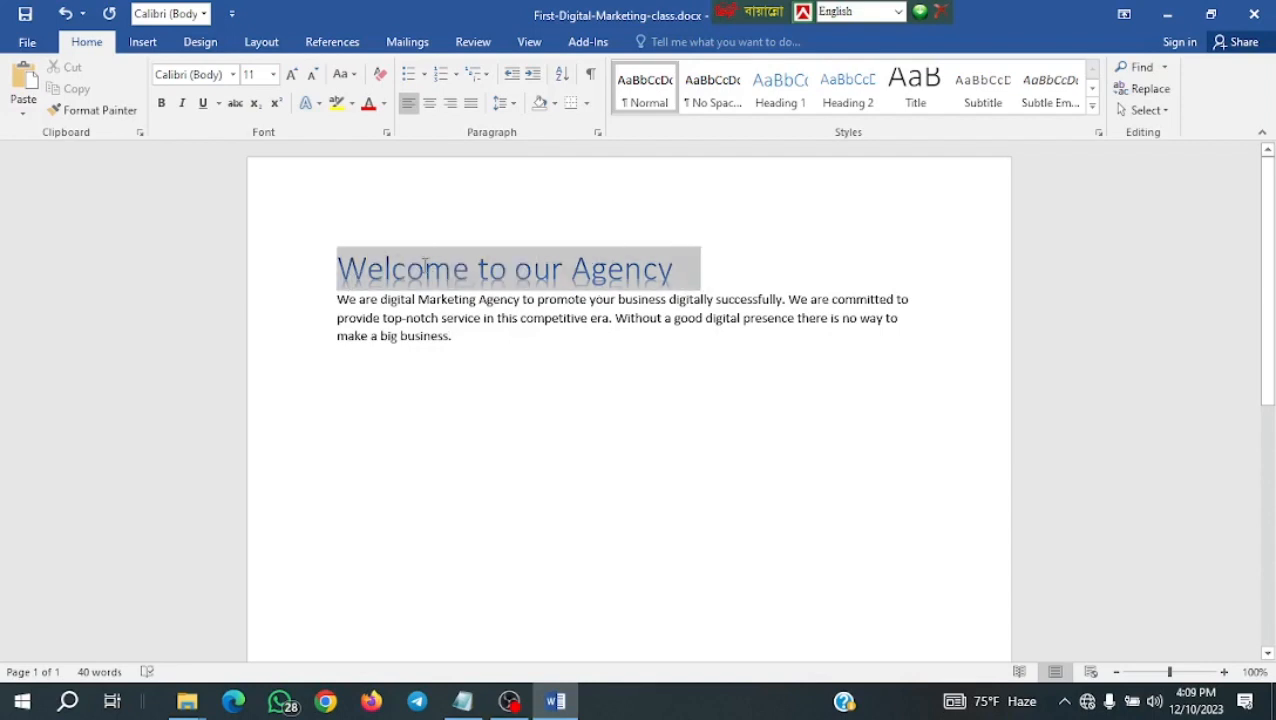
{"action": "left_click", "coordinate": [320, 104]}
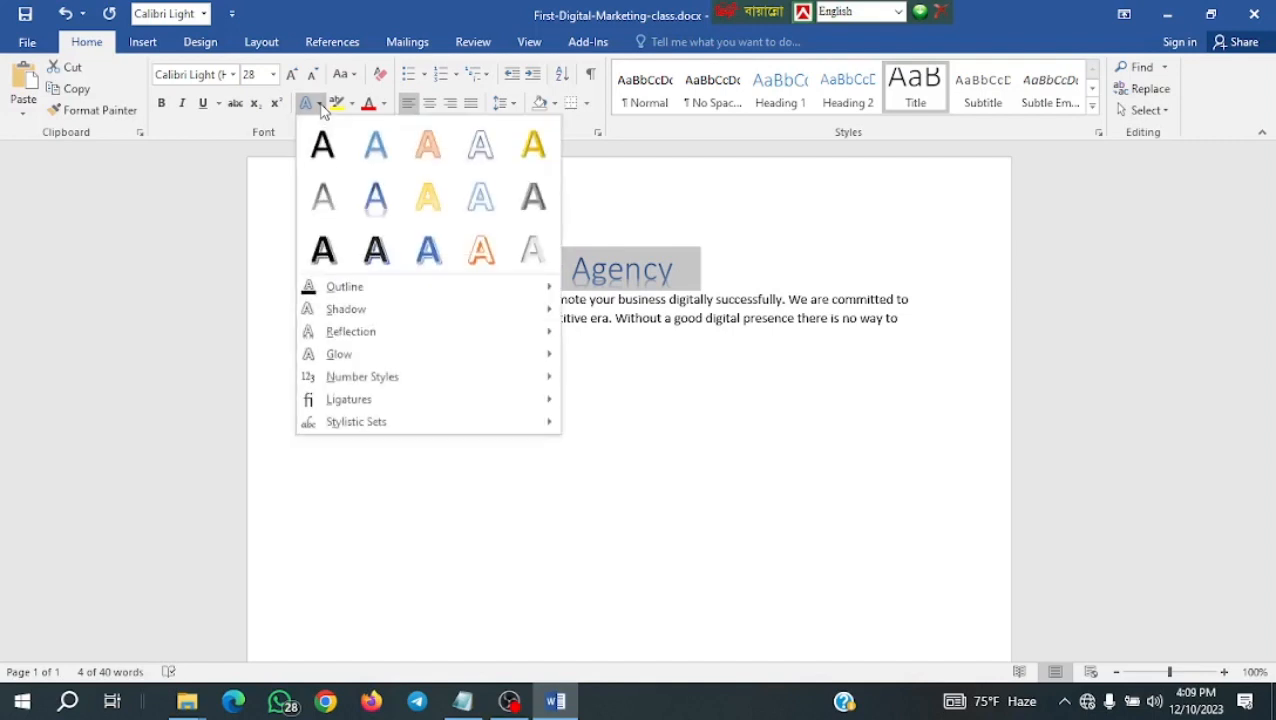
{"action": "mouse_move", "coordinate": [327, 292]}
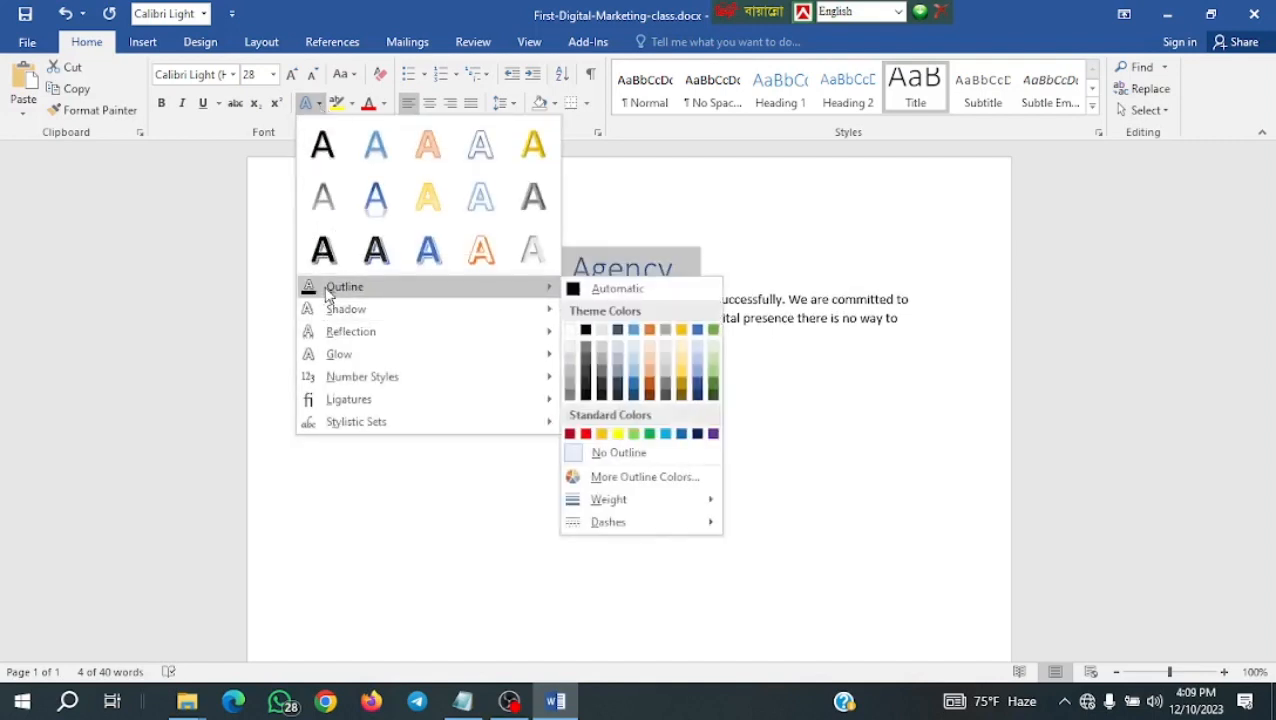
{"action": "left_click", "coordinate": [581, 338]}
{"action": "left_click", "coordinate": [578, 387]}
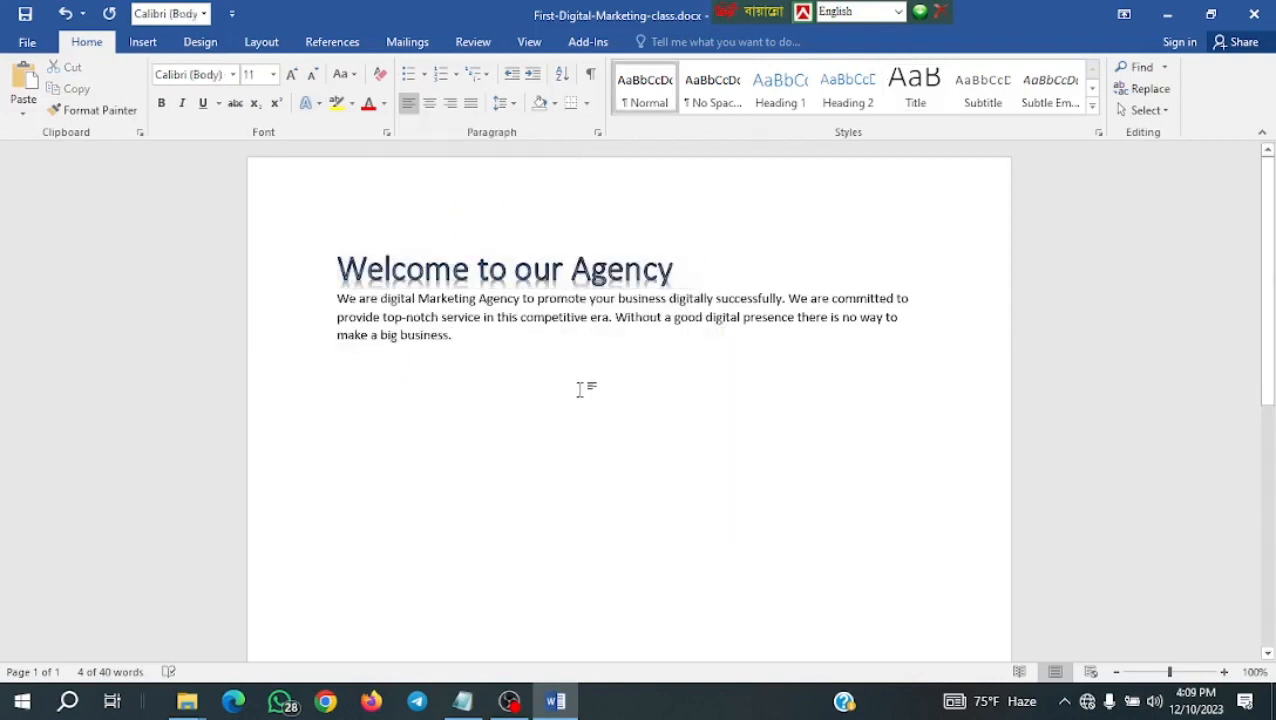
Change the title's text effect to the plain black preset with shadow.
{"action": "left_click_drag", "start_coordinate": [688, 268], "coordinate": [297, 232]}
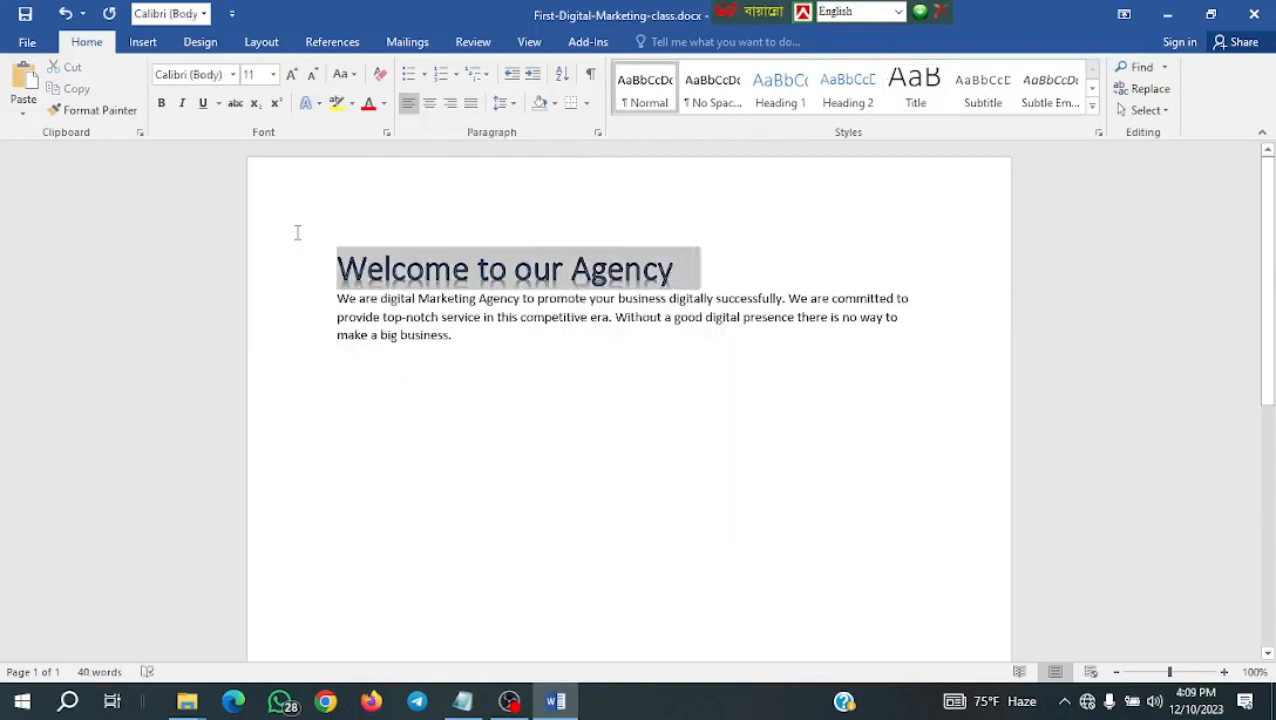
{"action": "left_click", "coordinate": [318, 104]}
{"action": "mouse_move", "coordinate": [352, 401]}
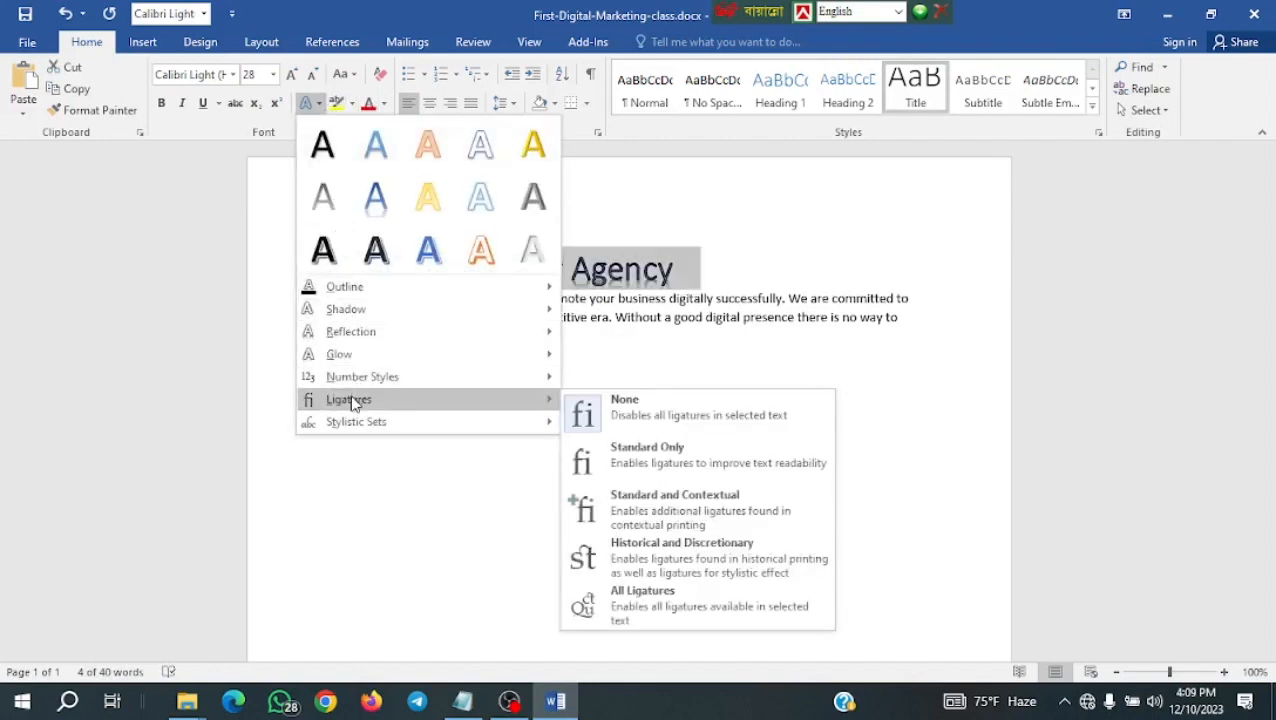
{"action": "left_click", "coordinate": [336, 150]}
{"action": "left_click", "coordinate": [538, 476]}
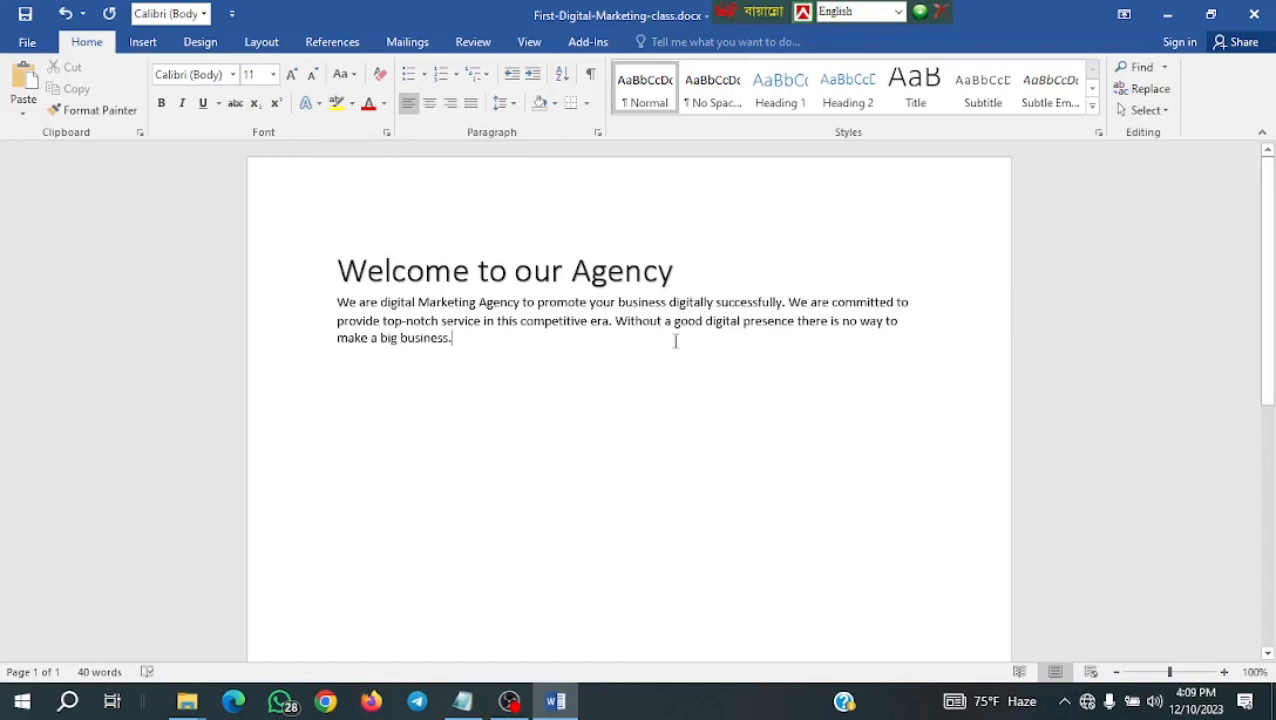
Highlight the phrase "Without a good digital presence" in the body paragraph in yellow.
{"action": "left_click_drag", "start_coordinate": [615, 322], "coordinate": [796, 323]}
{"action": "left_click", "coordinate": [337, 103]}
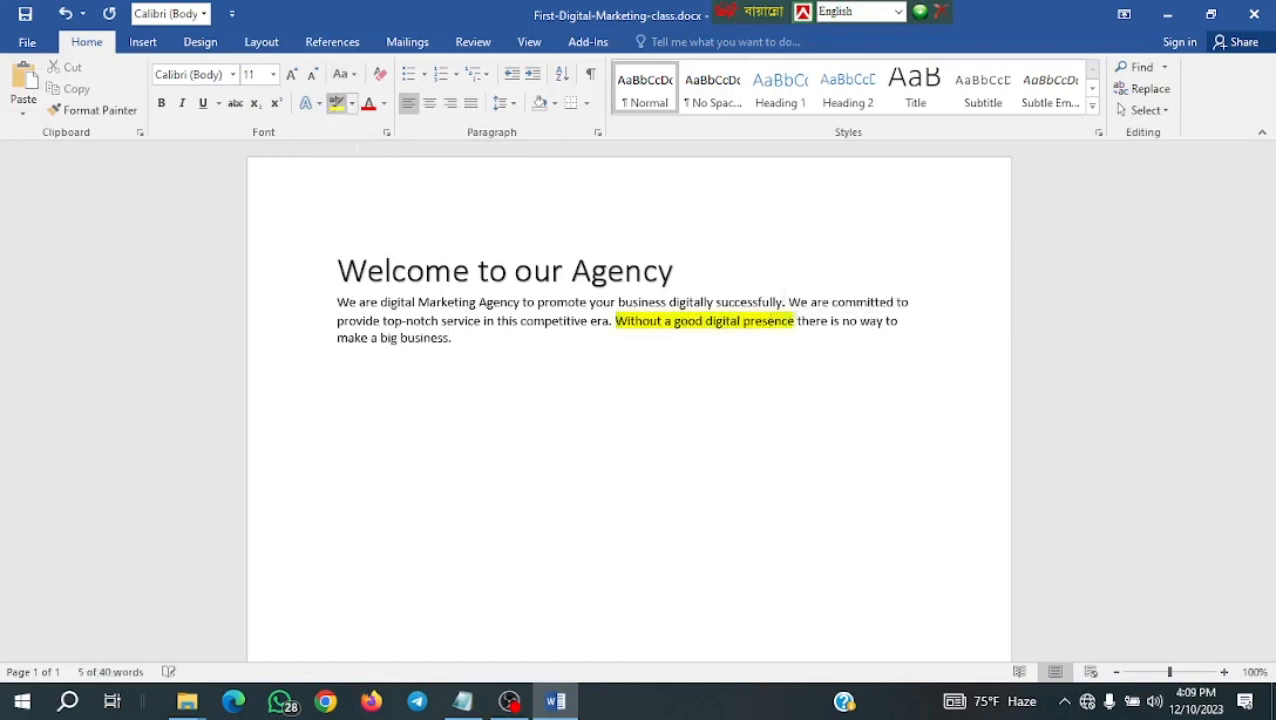
{"action": "left_click", "coordinate": [521, 406]}
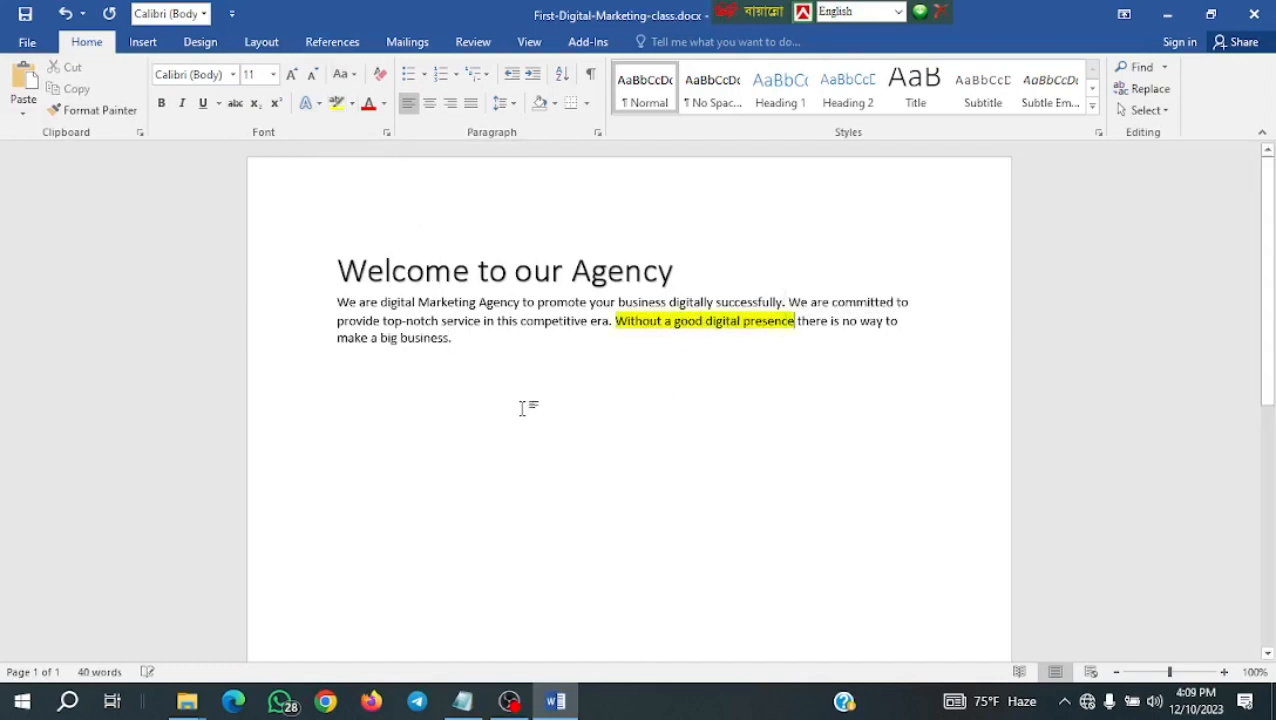
Remove the yellow highlight from the phrase "Without a good digital presence" in the body paragraph.
{"action": "left_click", "coordinate": [352, 103]}
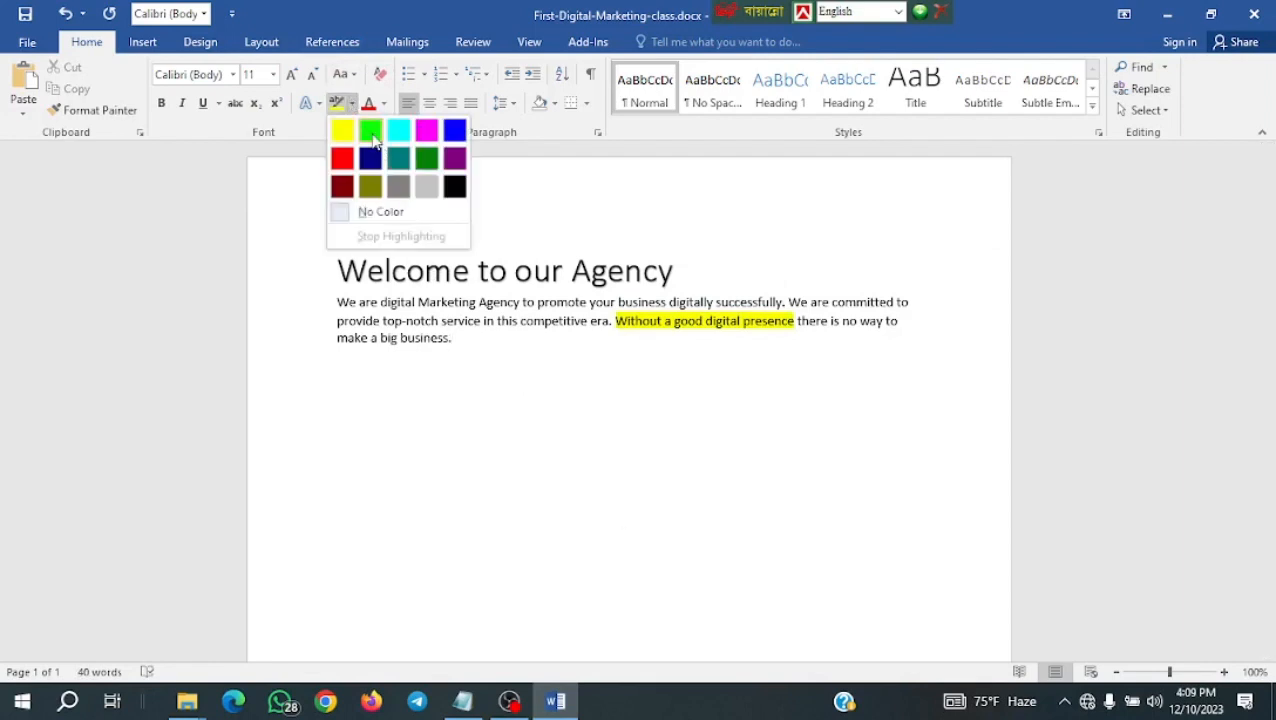
{"action": "left_click", "coordinate": [371, 130]}
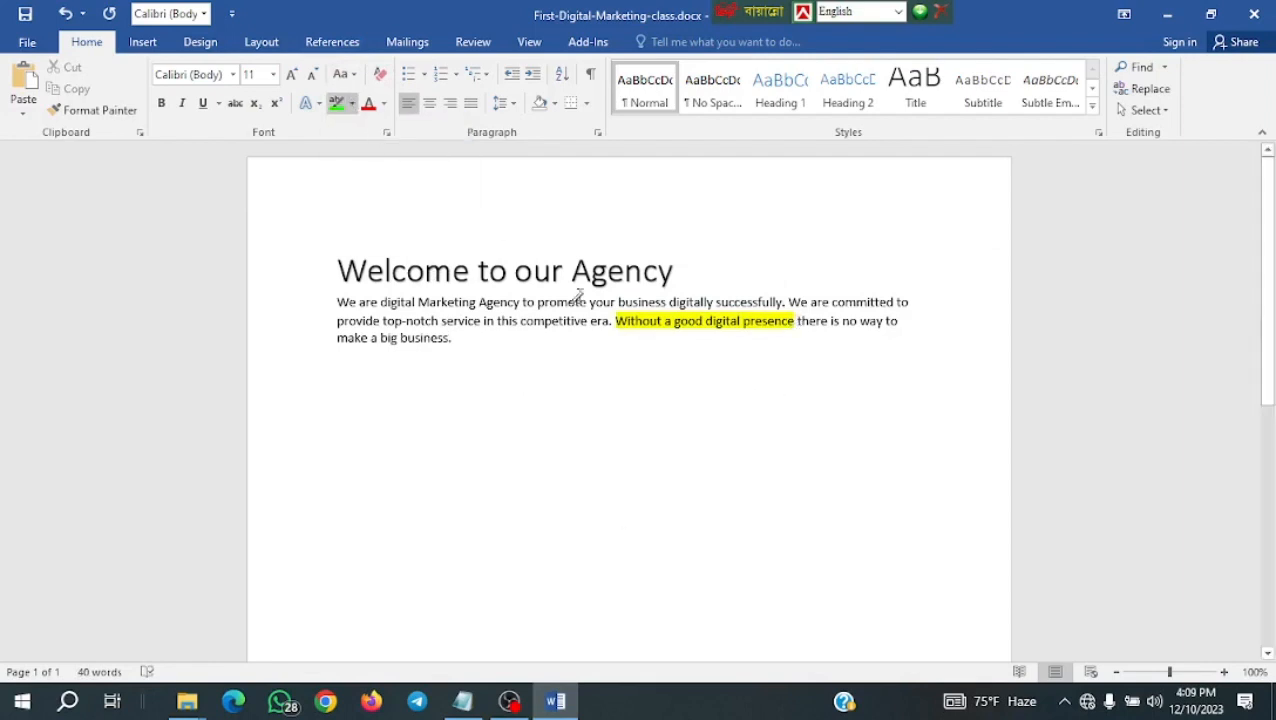
{"action": "left_click", "coordinate": [352, 103]}
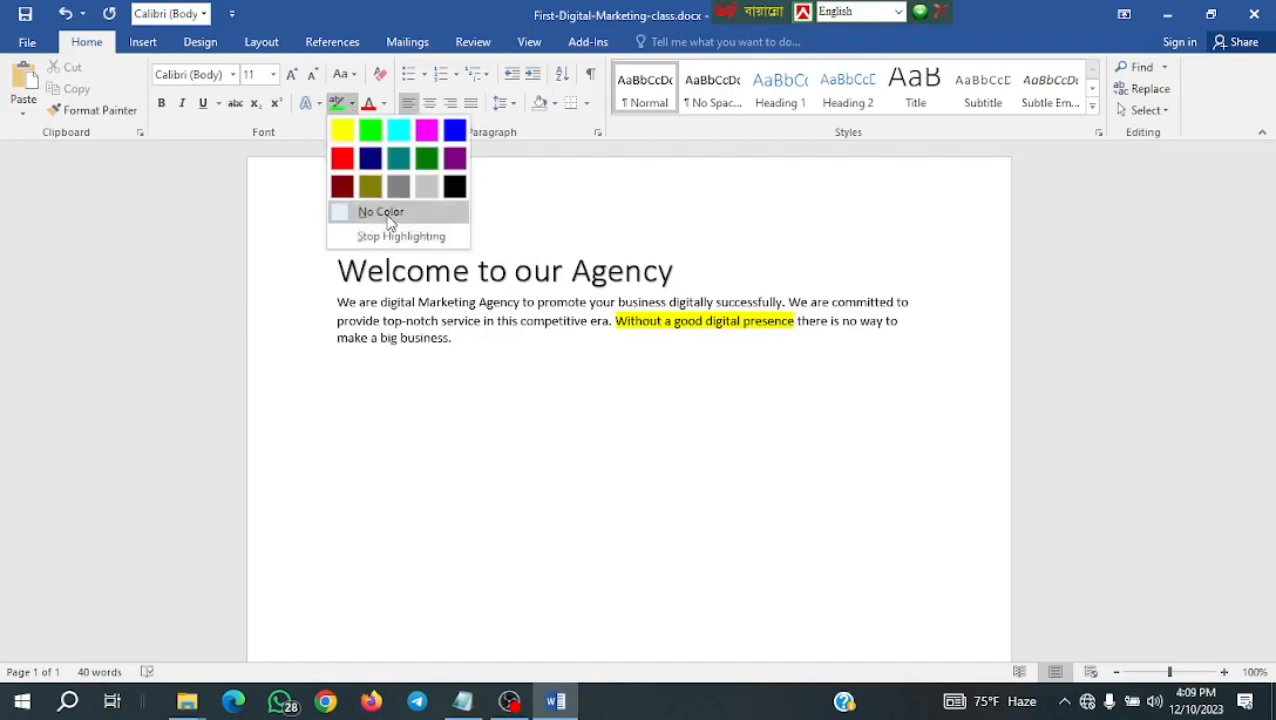
{"action": "left_click", "coordinate": [390, 216]}
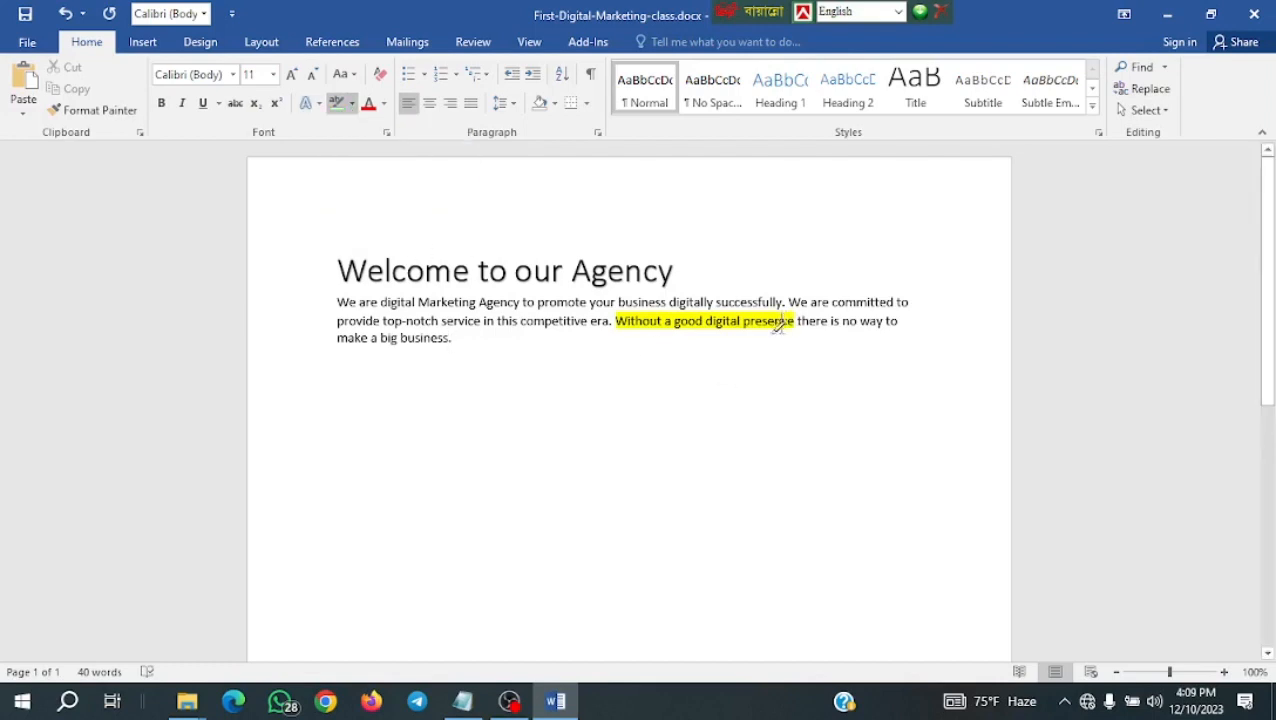
{"action": "mouse_move", "coordinate": [785, 323]}
{"action": "left_mouse_down"}
{"action": "mouse_move", "coordinate": [672, 322]}
{"action": "mouse_move", "coordinate": [618, 302]}
{"action": "mouse_move", "coordinate": [630, 318]}
{"action": "mouse_move", "coordinate": [616, 320]}
{"action": "left_mouse_up"}
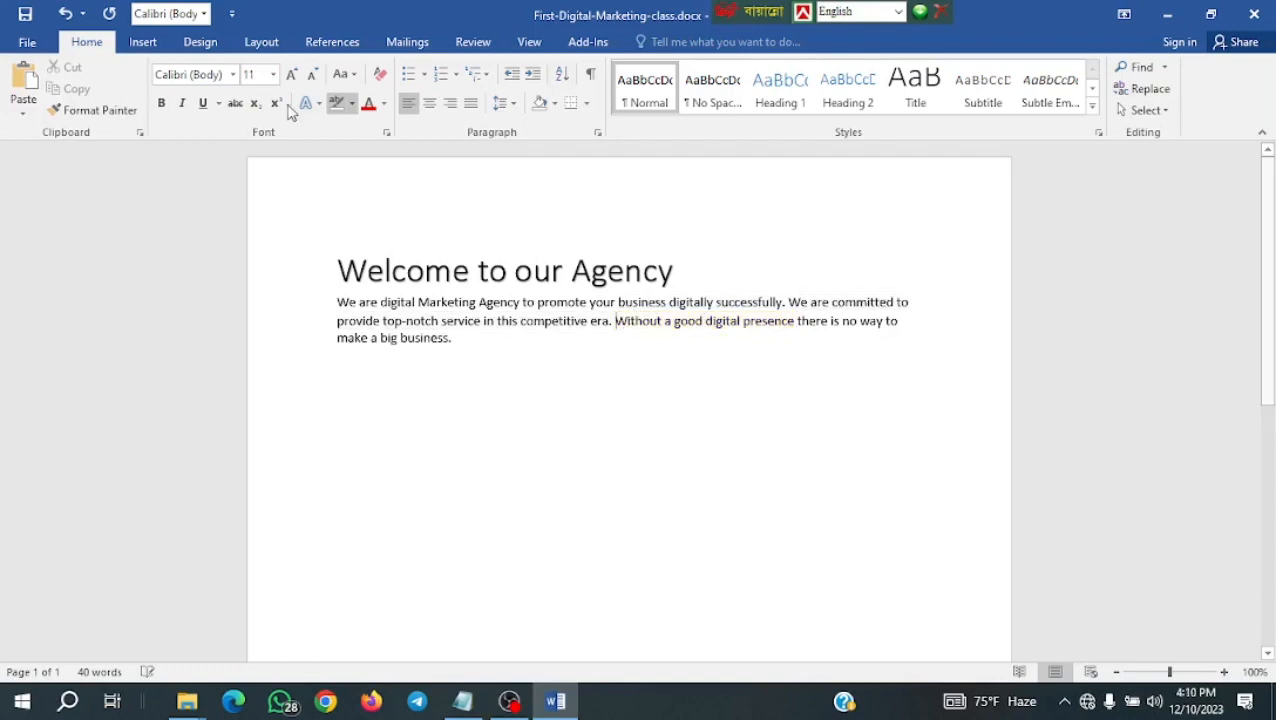
Highlight the phrase "Without a good digital presence" in dark blue.
{"action": "left_click", "coordinate": [351, 103]}
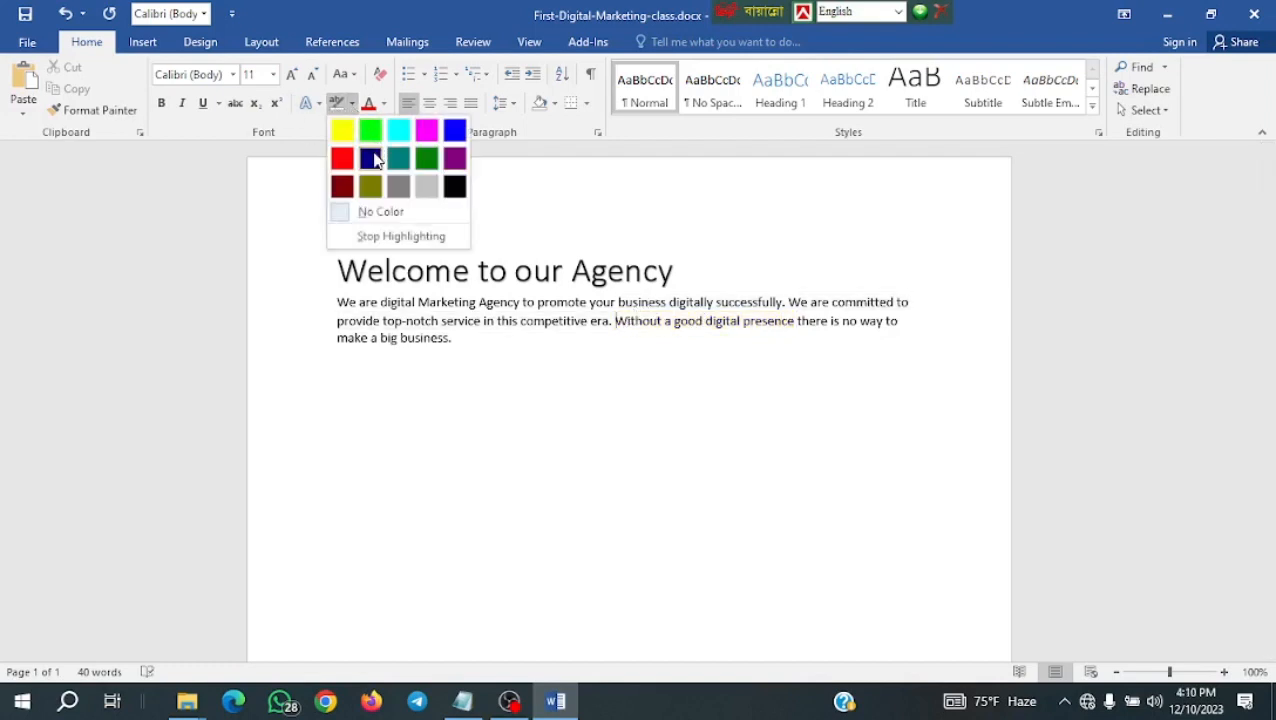
{"action": "left_click", "coordinate": [369, 159]}
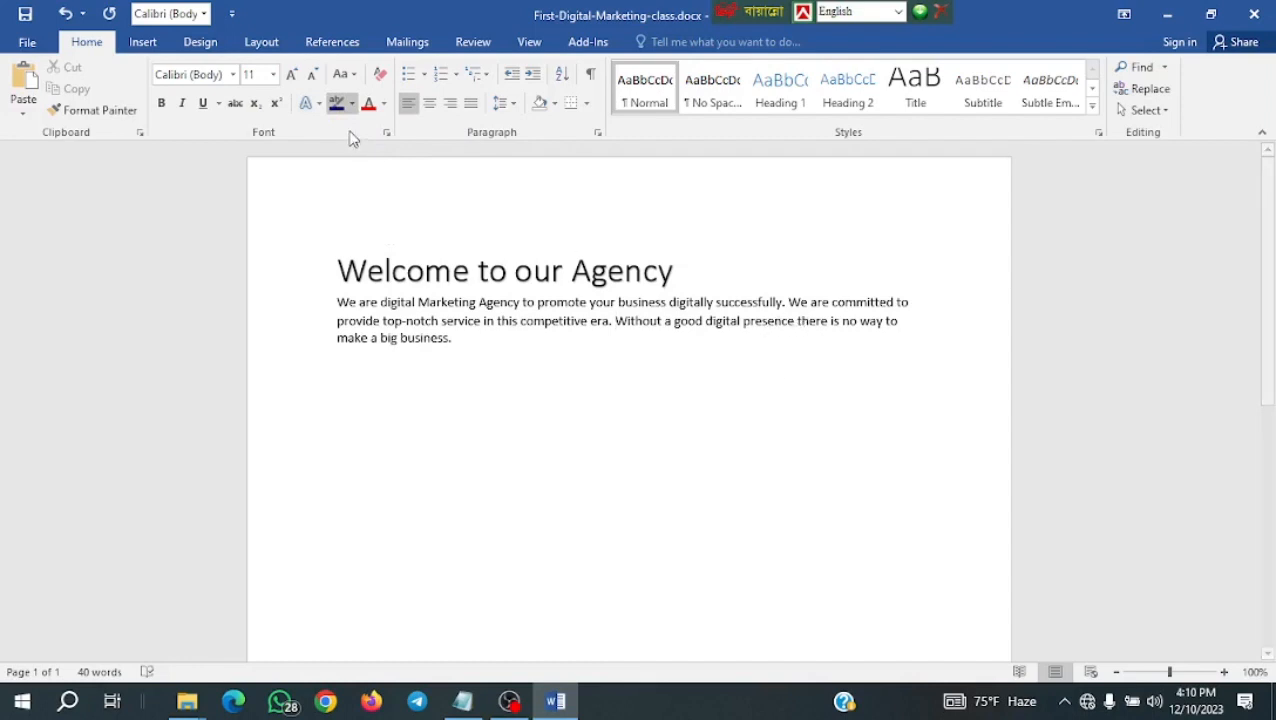
{"action": "left_click", "coordinate": [336, 103]}
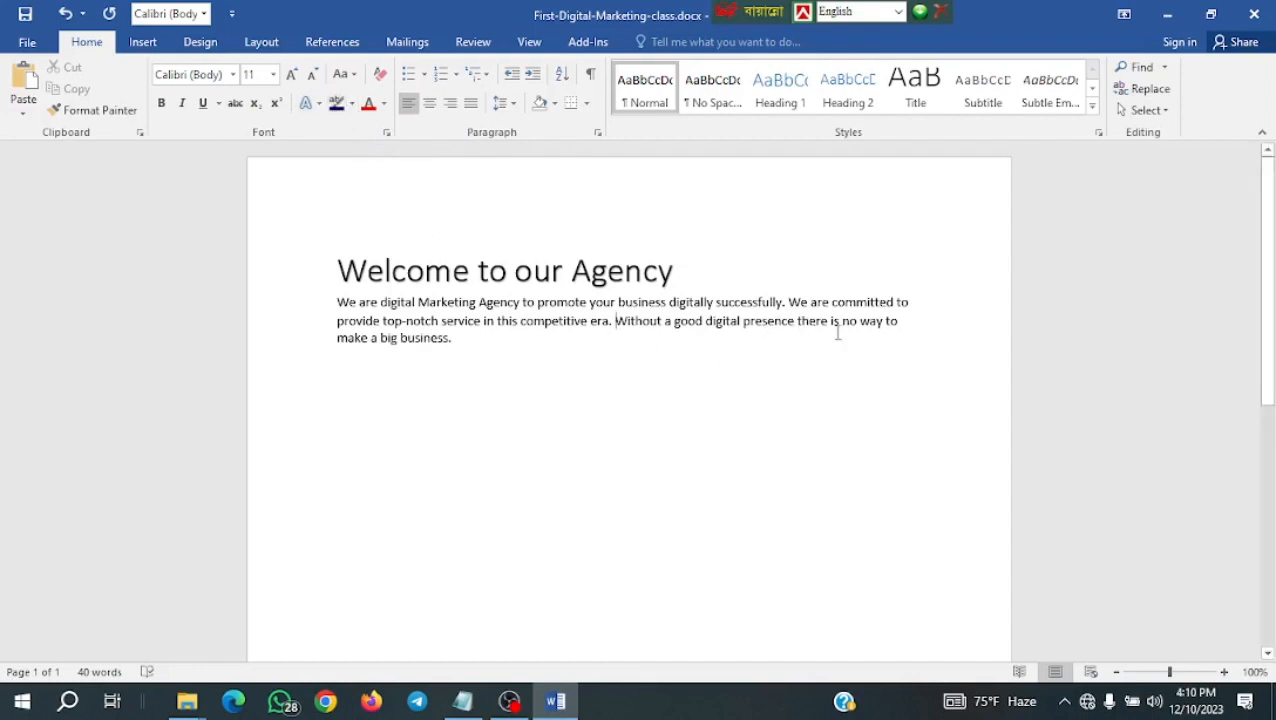
{"action": "left_click_drag", "start_coordinate": [799, 318], "coordinate": [656, 314]}
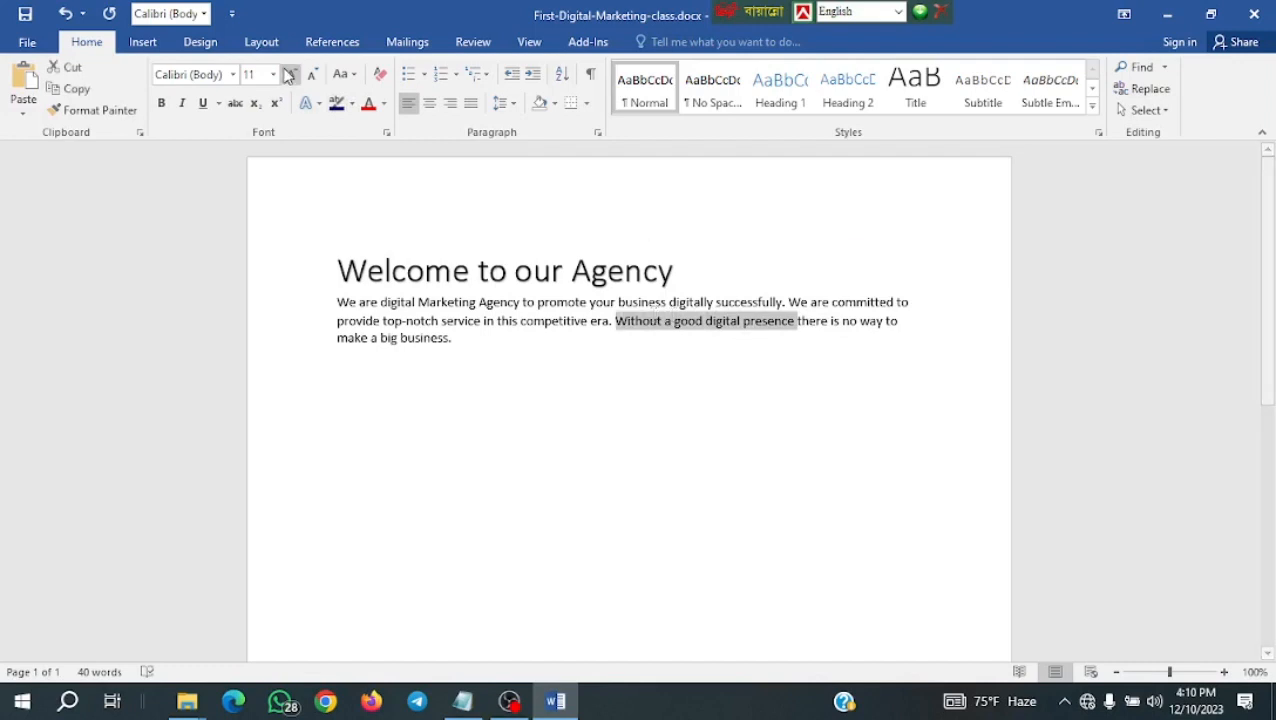
{"action": "left_click", "coordinate": [352, 103]}
{"action": "left_click", "coordinate": [367, 154]}
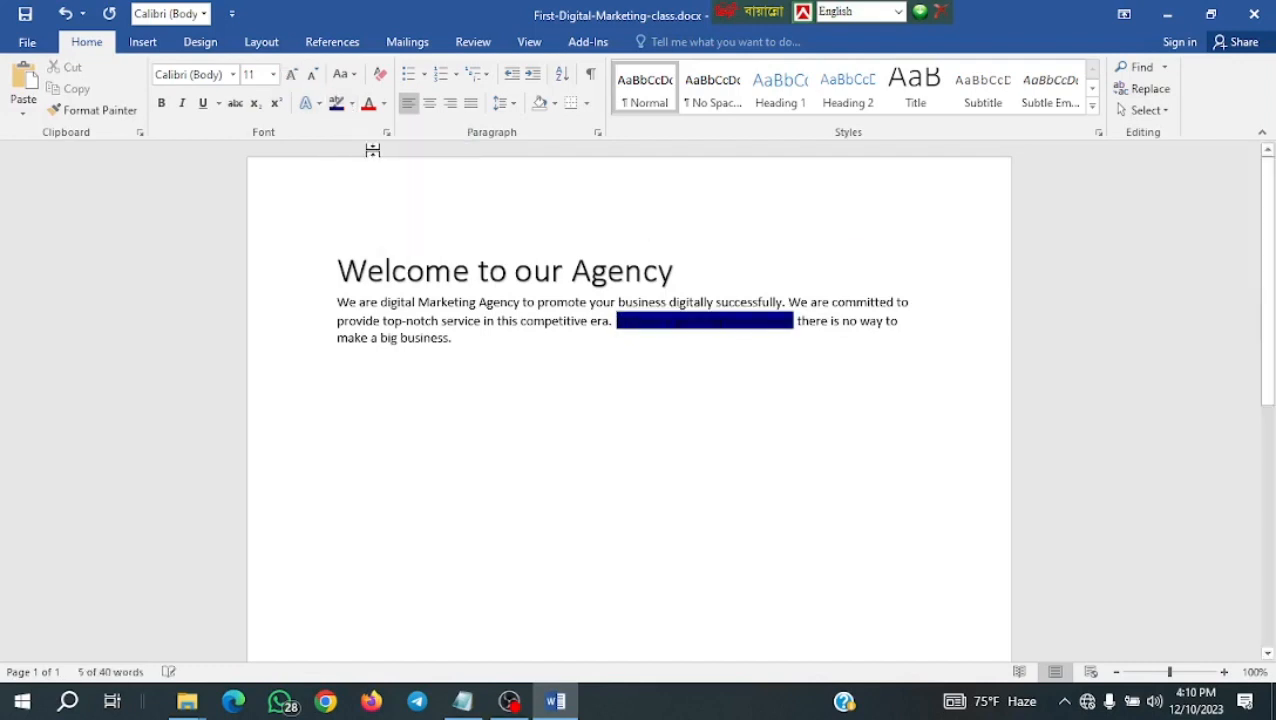
Change the highlight on "Without a good digital presence" to yellow and deselect the phrase.
{"action": "left_click", "coordinate": [351, 104]}
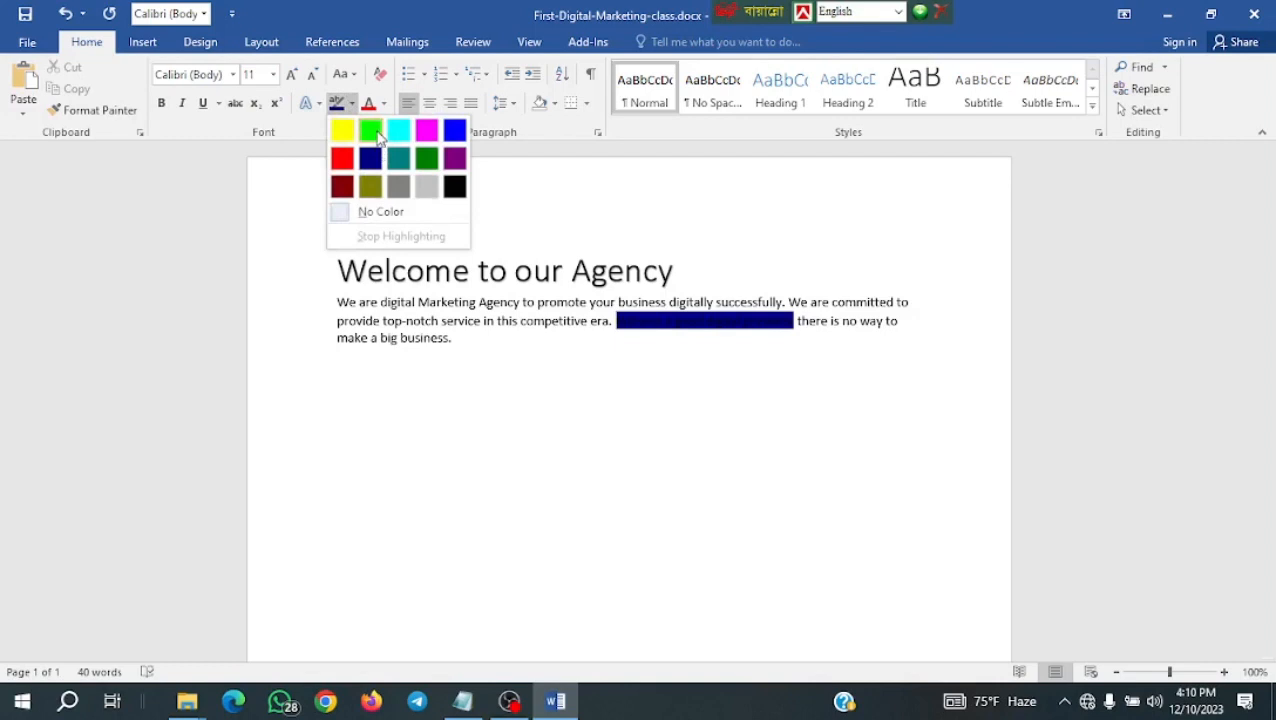
{"action": "left_click", "coordinate": [371, 133]}
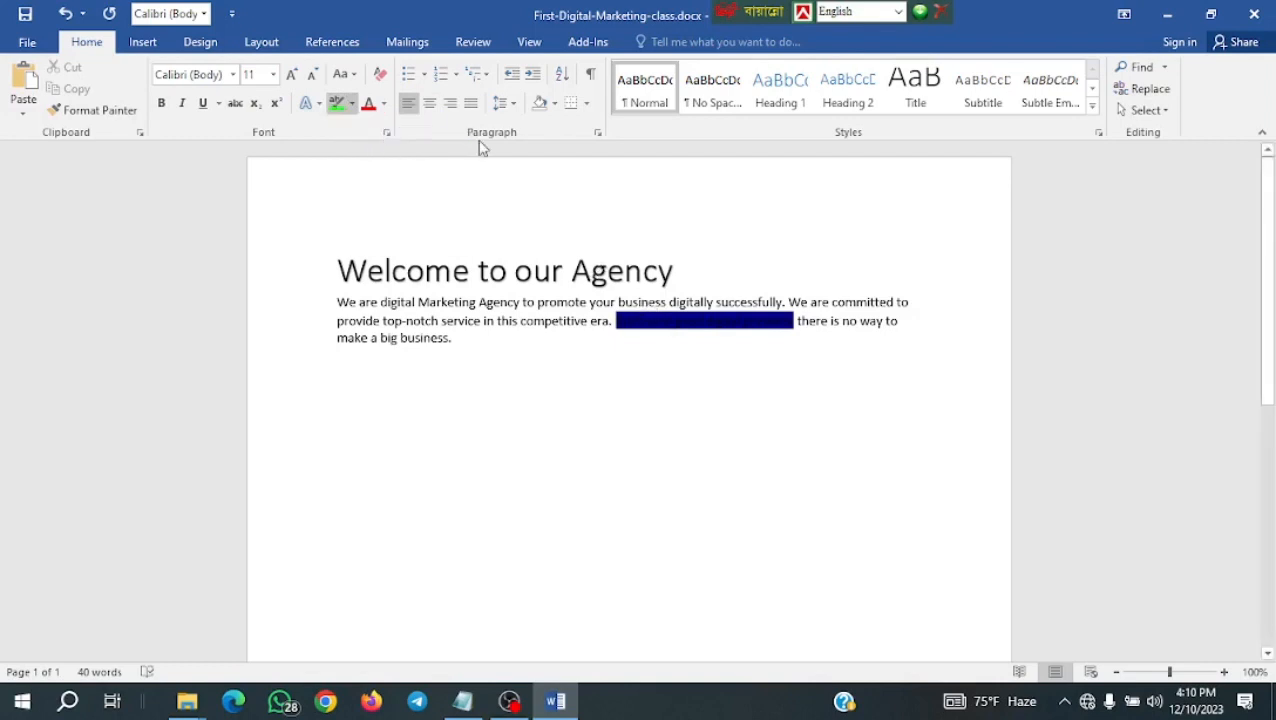
{"action": "left_click_drag", "start_coordinate": [792, 321], "coordinate": [651, 316]}
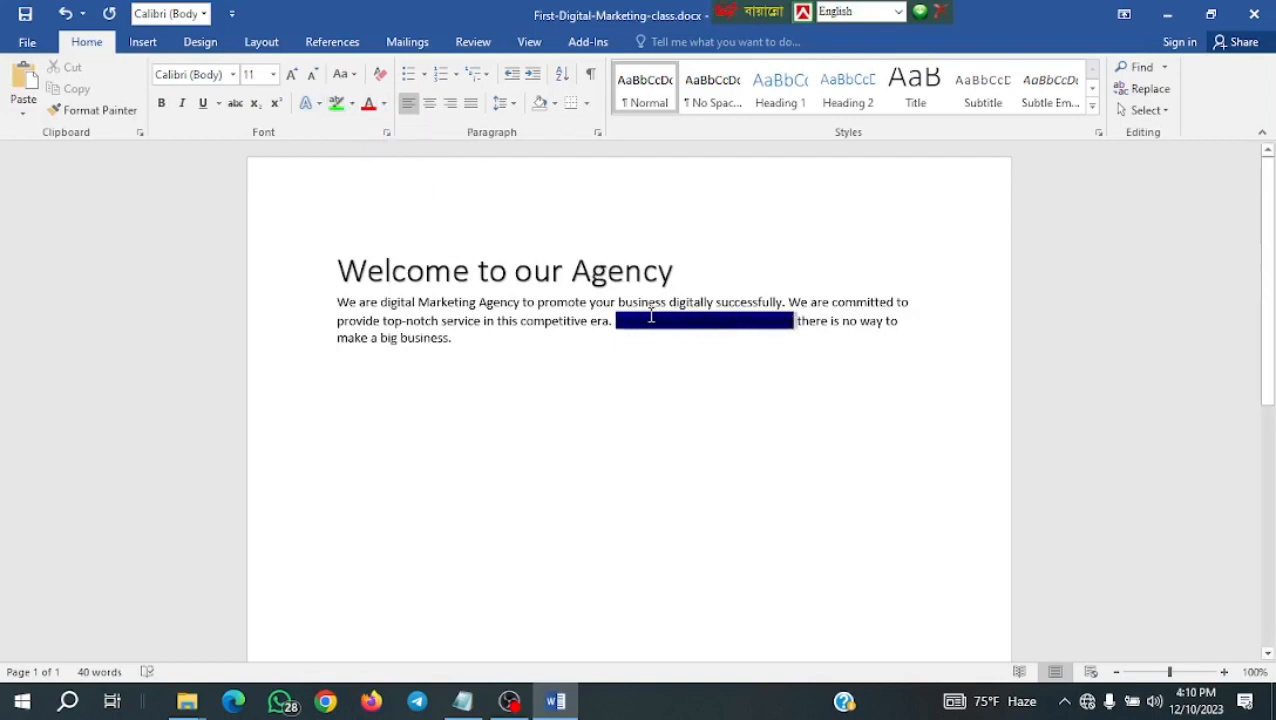
{"action": "left_click", "coordinate": [351, 104]}
{"action": "left_click", "coordinate": [354, 130]}
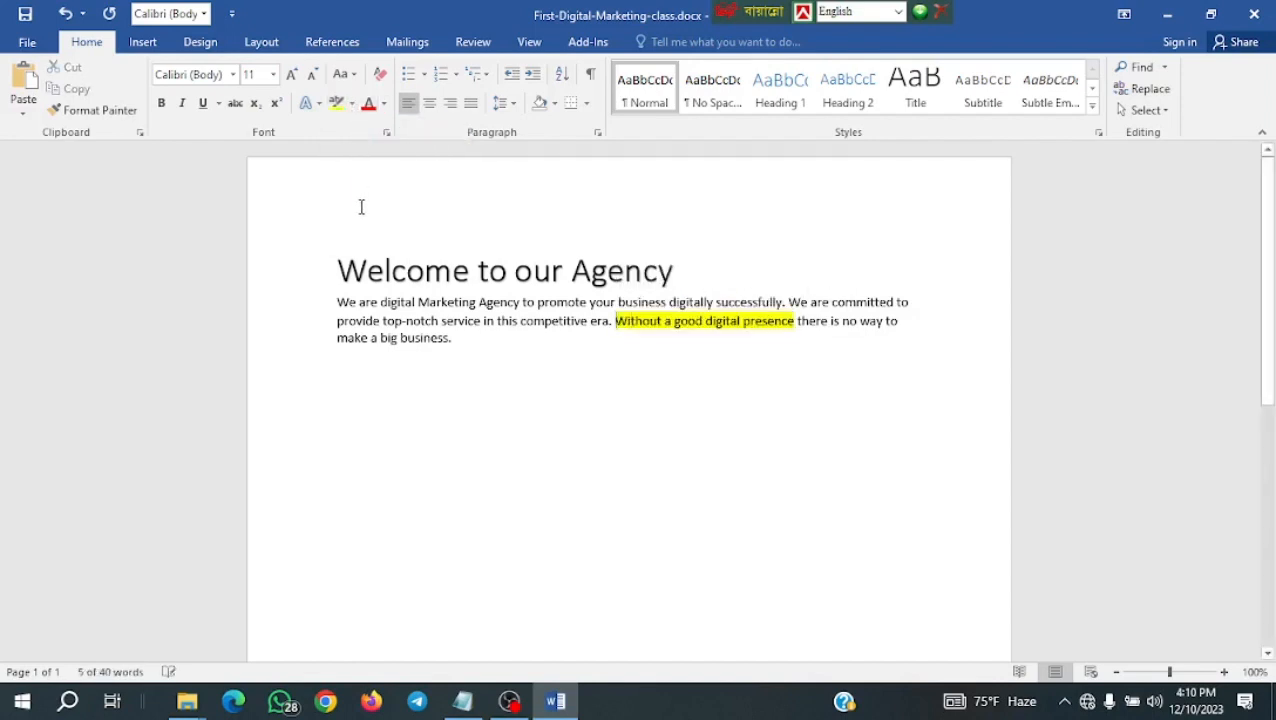
{"action": "left_click", "coordinate": [359, 205]}
Clear the highlight from "Without a good digital presence" by setting it to No Color.
{"action": "left_click_drag", "start_coordinate": [792, 324], "coordinate": [615, 321]}
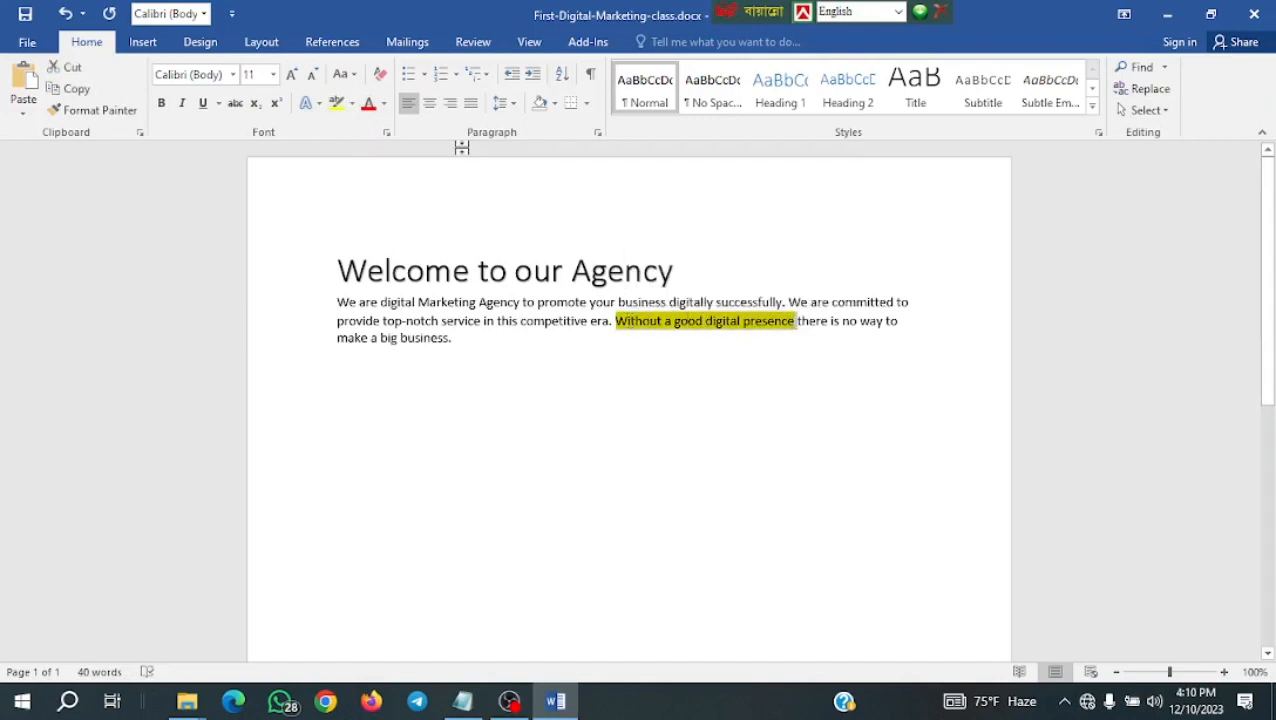
{"action": "left_click", "coordinate": [351, 105]}
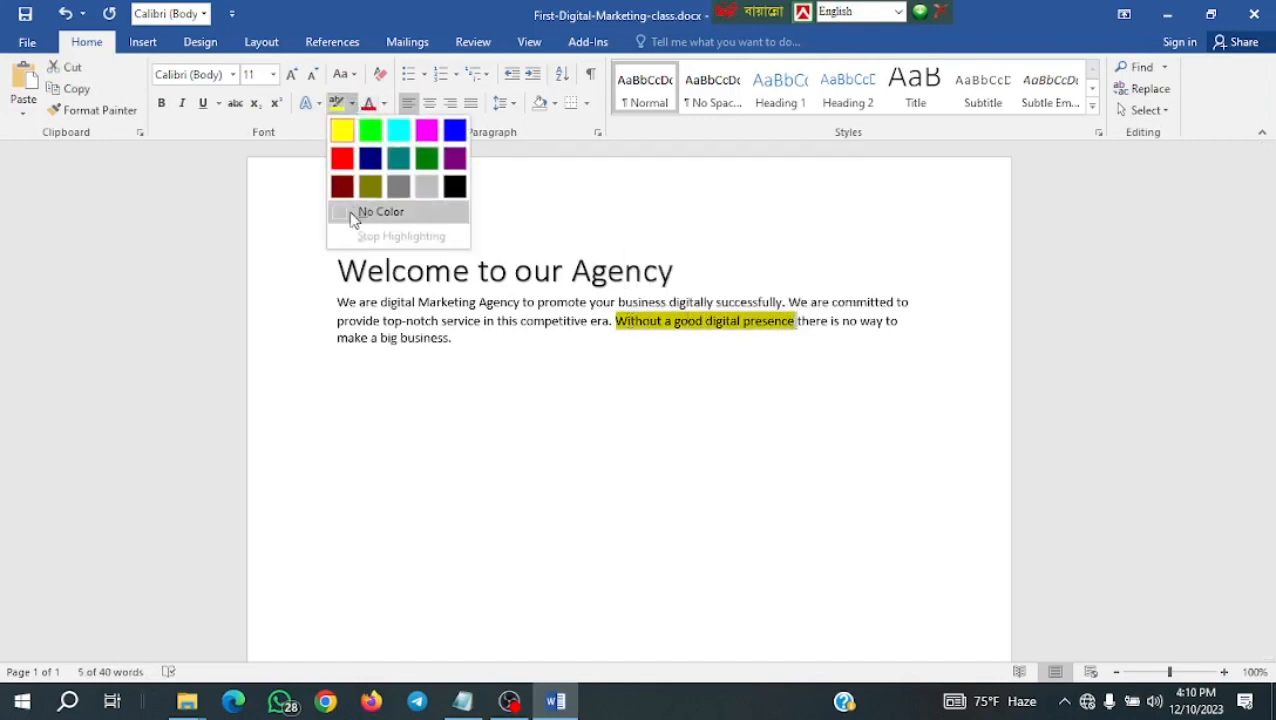
{"action": "left_click", "coordinate": [352, 217]}
{"action": "left_click", "coordinate": [501, 302]}
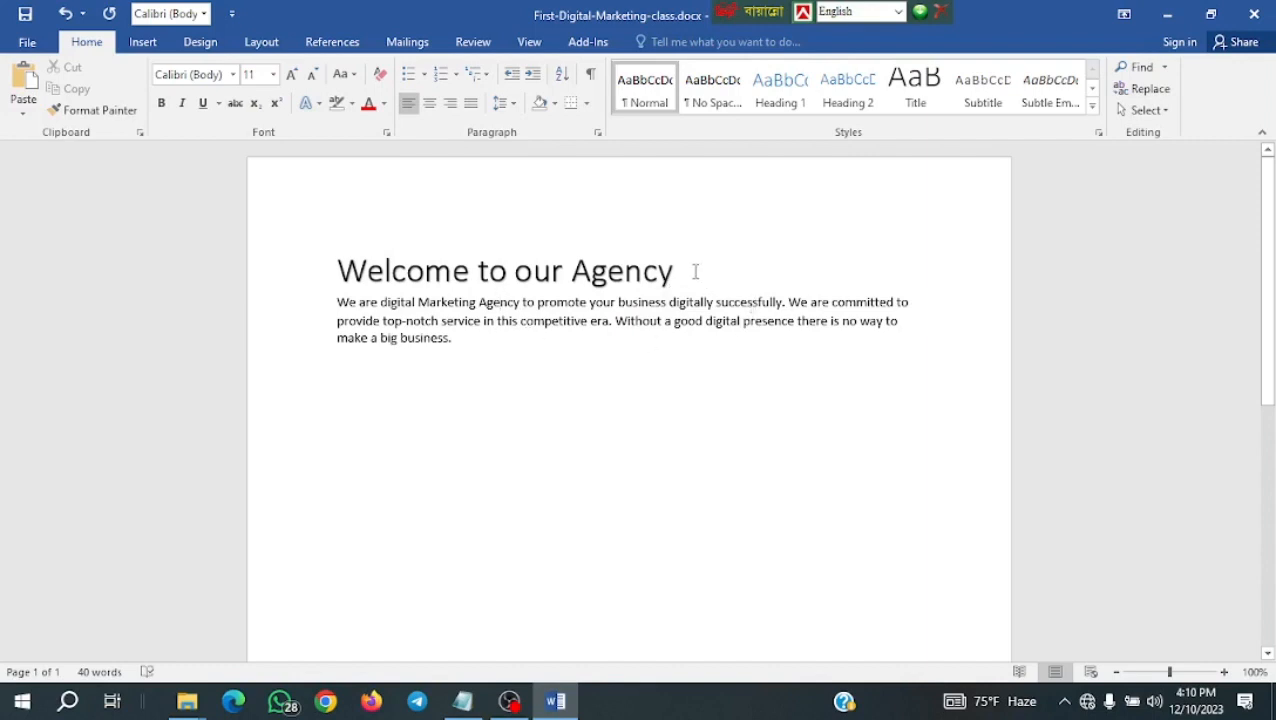
Set the font color of the "Welcome to our Agency" title to standard red.
{"action": "left_click_drag", "start_coordinate": [692, 270], "coordinate": [337, 270]}
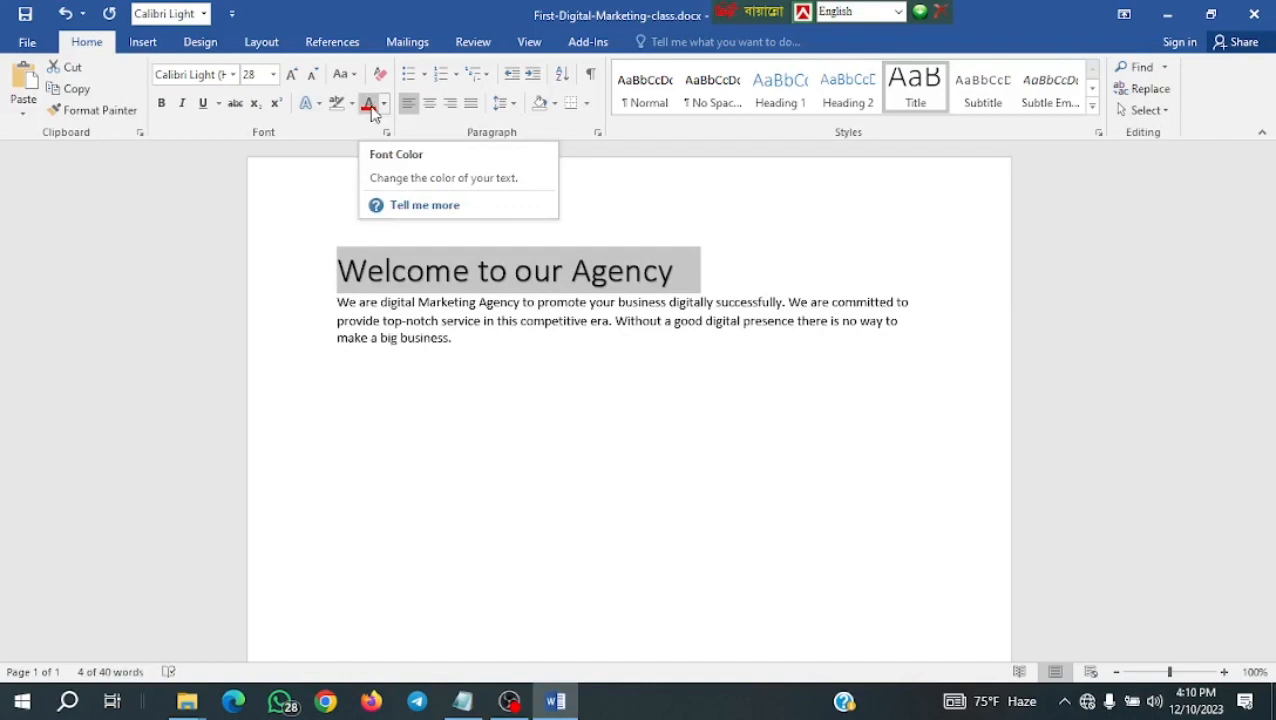
{"action": "left_click", "coordinate": [384, 104]}
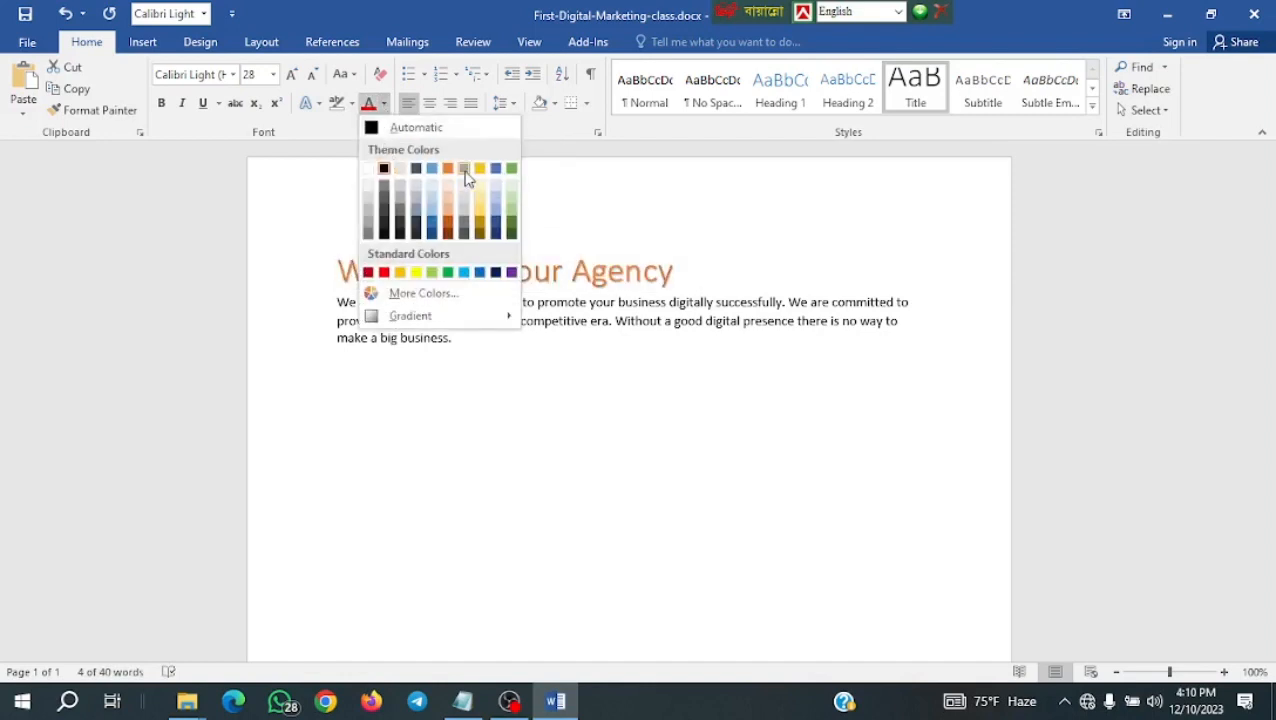
{"action": "left_click", "coordinate": [389, 272]}
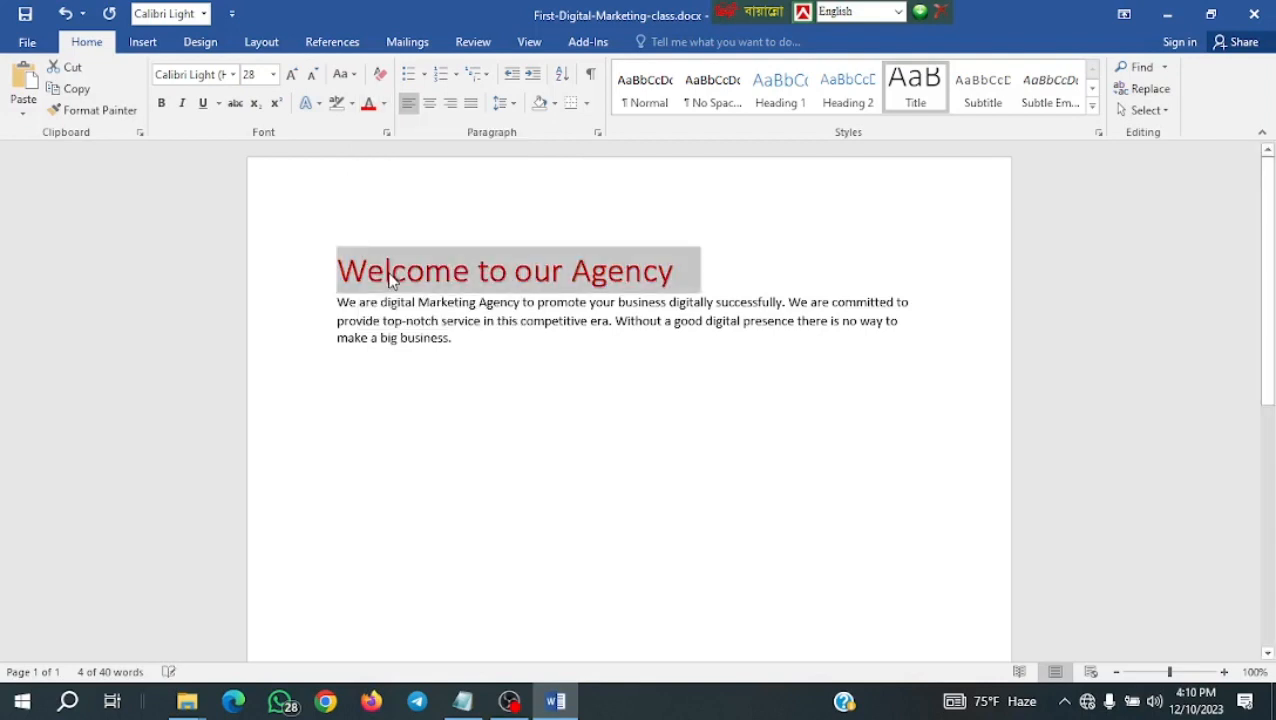
Change the title's font color to standard yellow and deselect the title.
{"action": "left_click", "coordinate": [384, 104]}
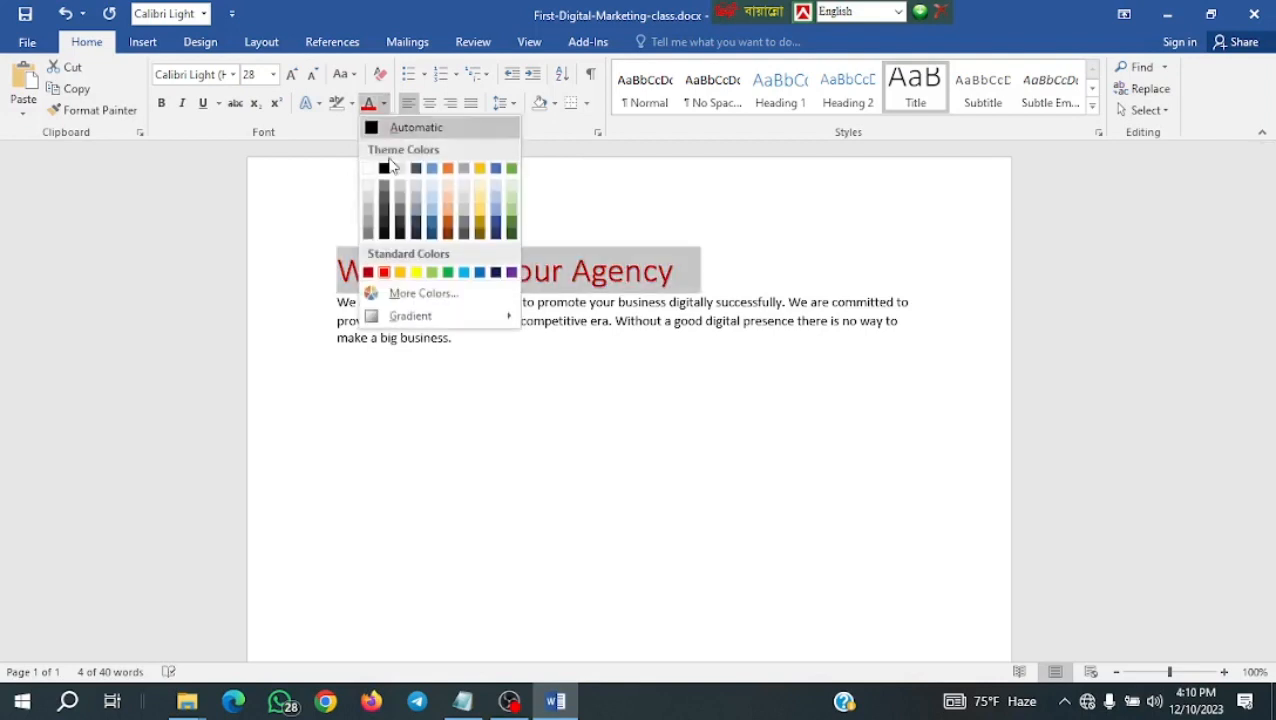
{"action": "left_click", "coordinate": [418, 273]}
{"action": "left_click", "coordinate": [545, 378]}
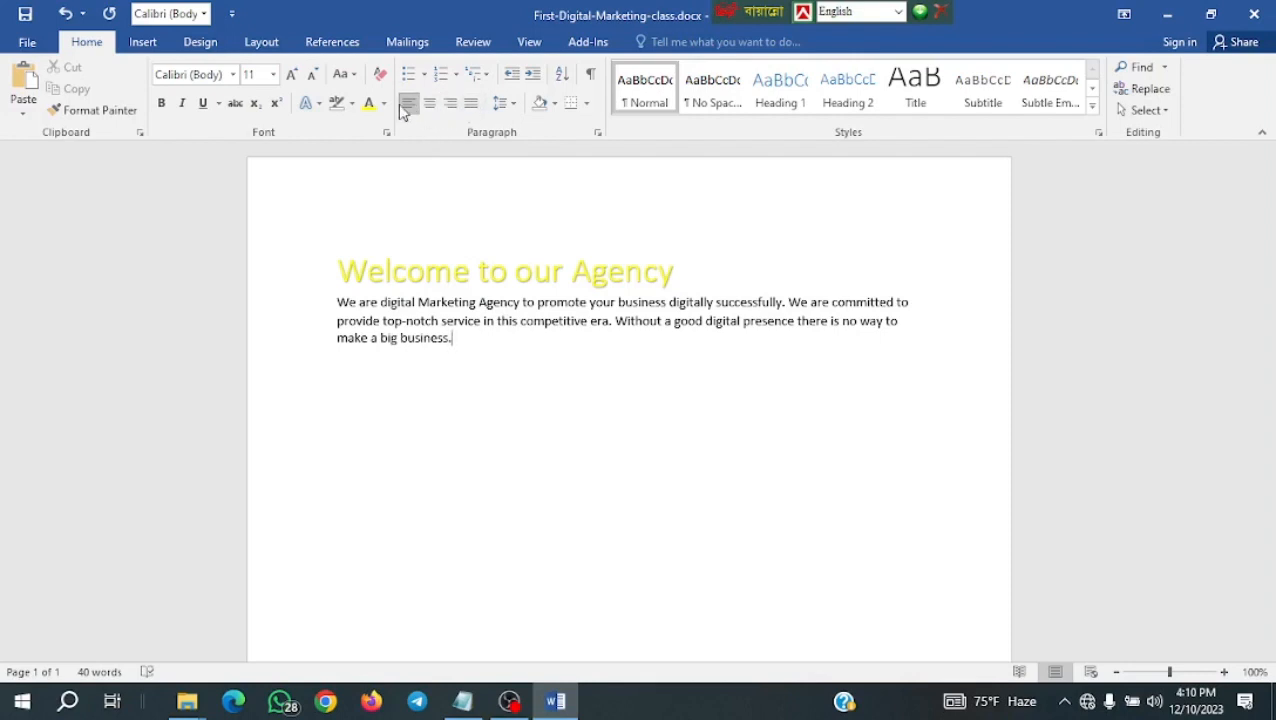
Try center and right alignment on the "Welcome to our Agency" title, and settle on justified alignment.
{"action": "triple_click", "coordinate": [673, 283]}
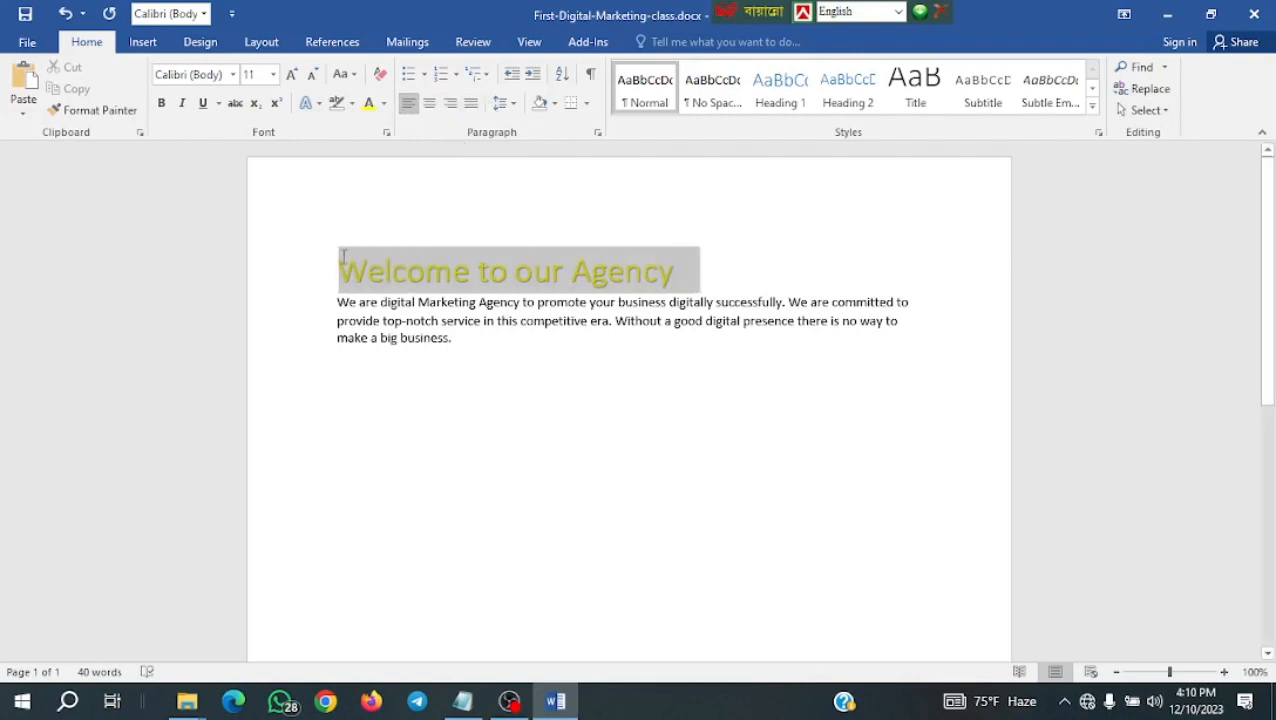
{"action": "left_click", "coordinate": [428, 104]}
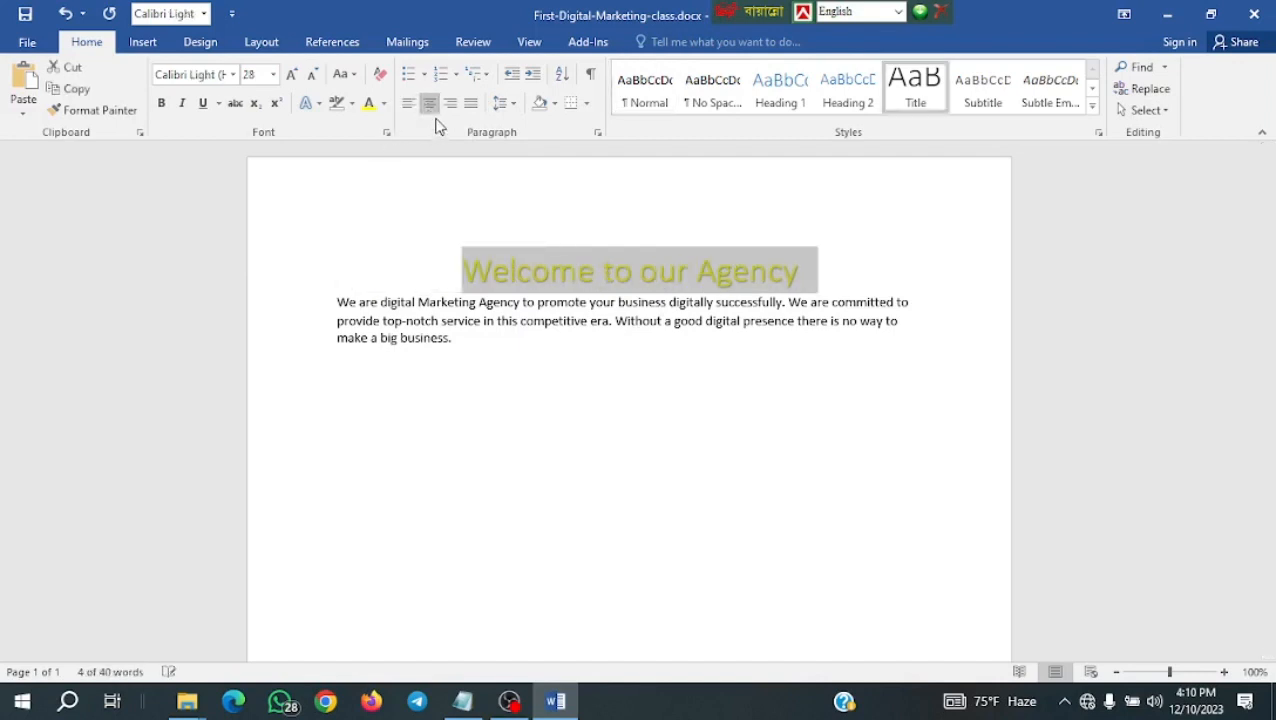
{"action": "left_click", "coordinate": [450, 104]}
{"action": "left_click", "coordinate": [468, 106]}
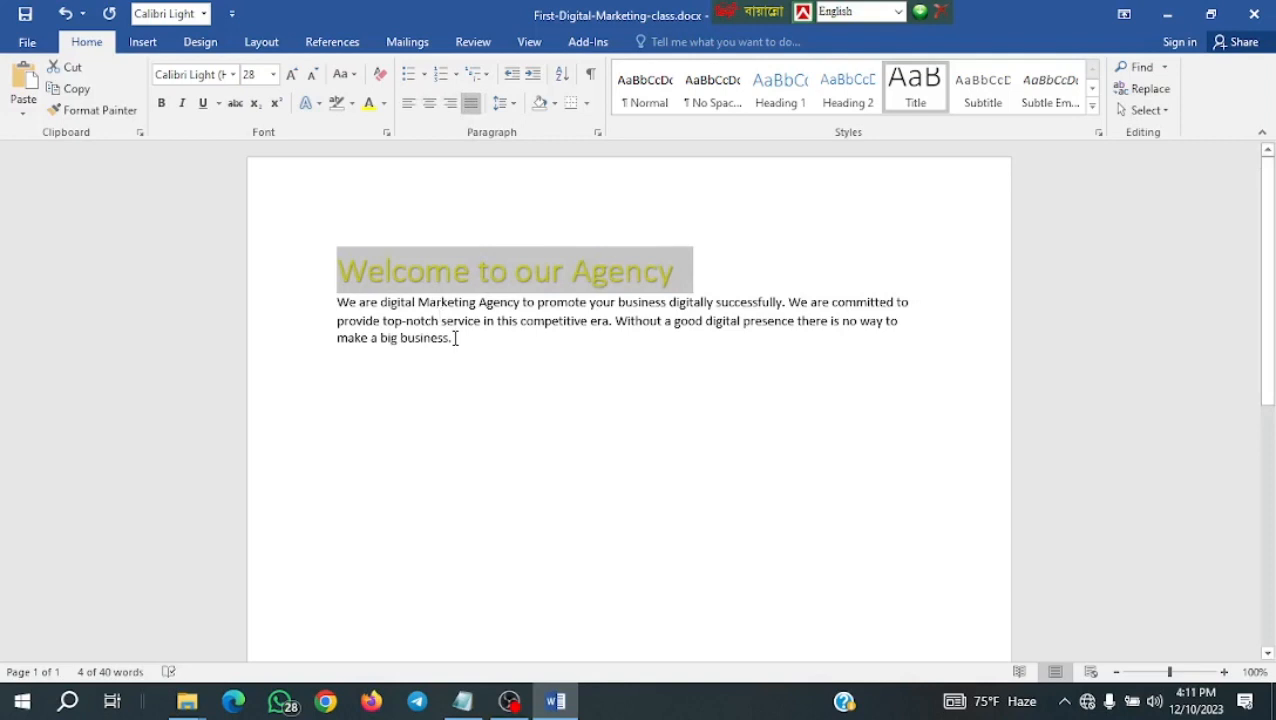
Justify the whole body paragraph below the title.
{"action": "left_click_drag", "start_coordinate": [455, 339], "coordinate": [313, 299]}
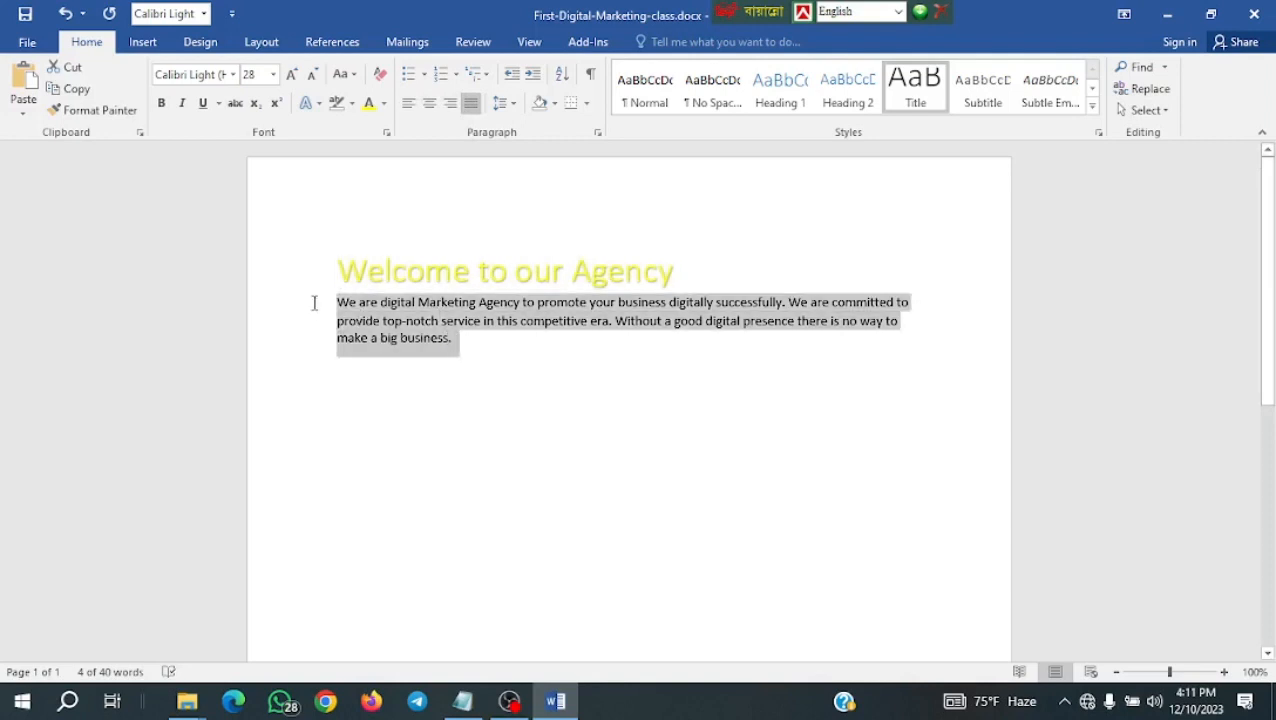
{"action": "left_click", "coordinate": [471, 105]}
{"action": "left_click", "coordinate": [507, 341]}
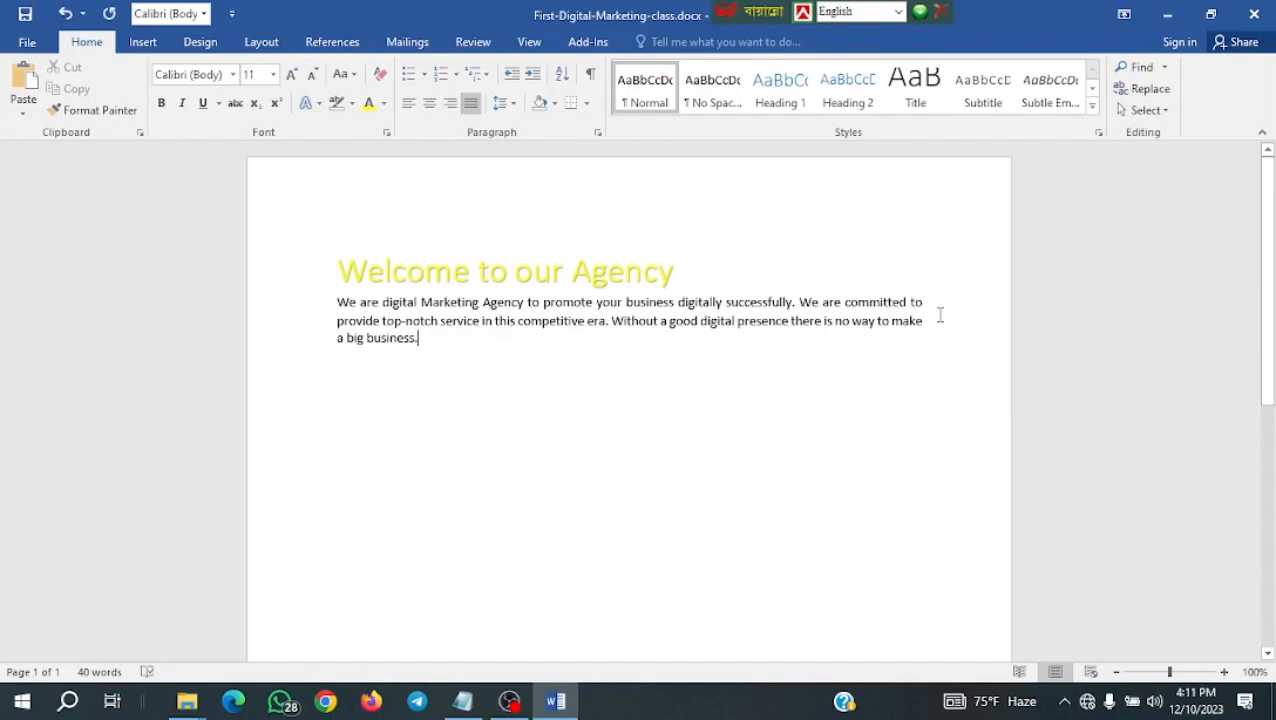
{"action": "left_click_drag", "start_coordinate": [935, 306], "coordinate": [937, 364]}
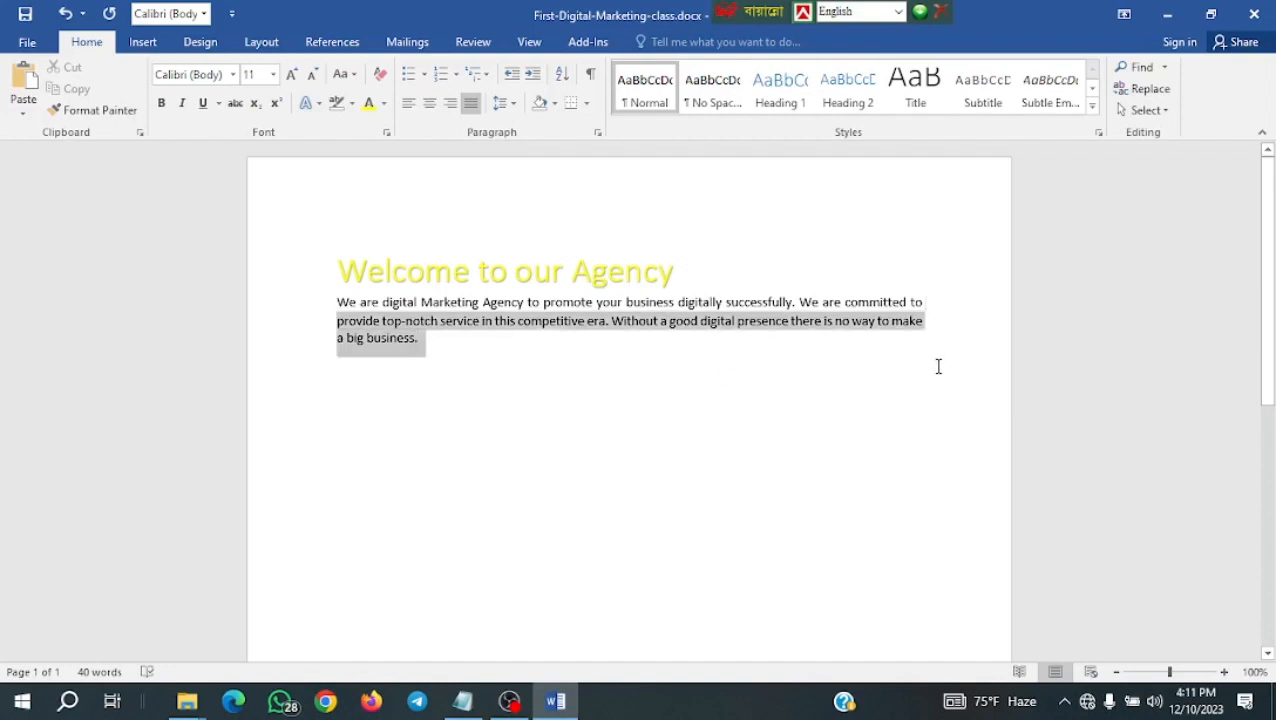
{"action": "left_click", "coordinate": [843, 413]}
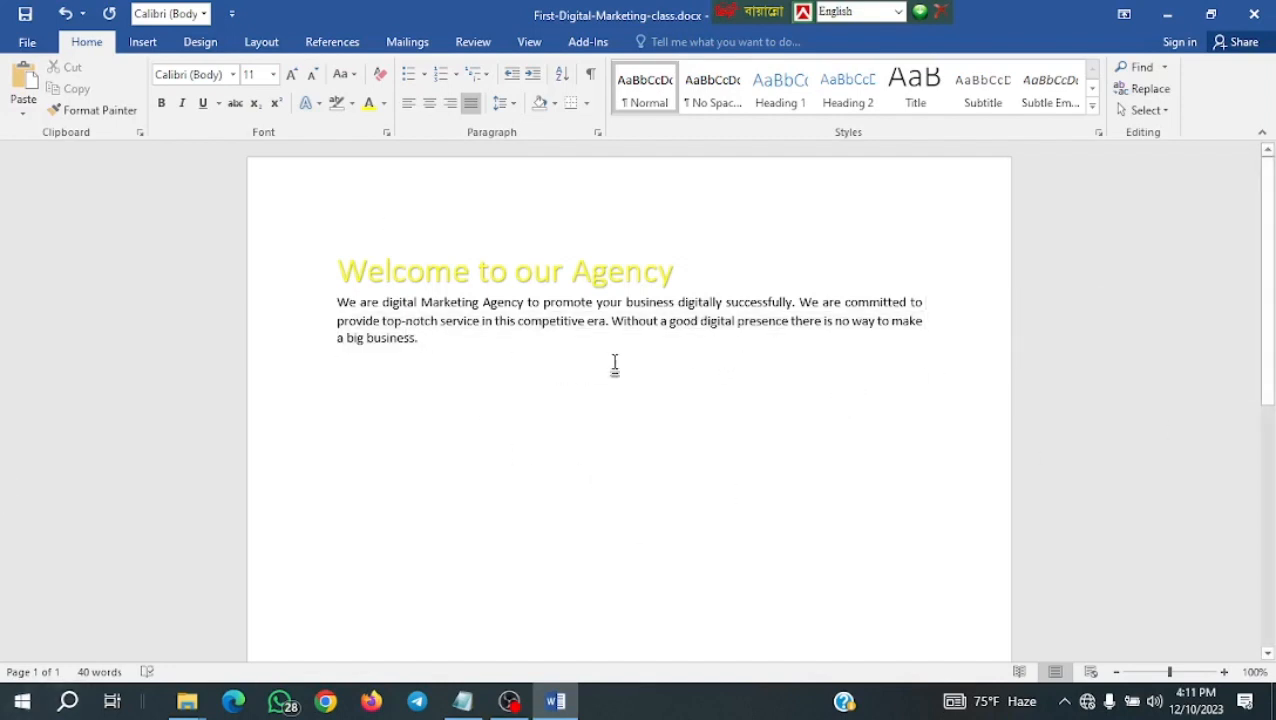
{"action": "scroll", "coordinate": [365, 225], "scroll_direction": "down", "scroll_amount": 10}
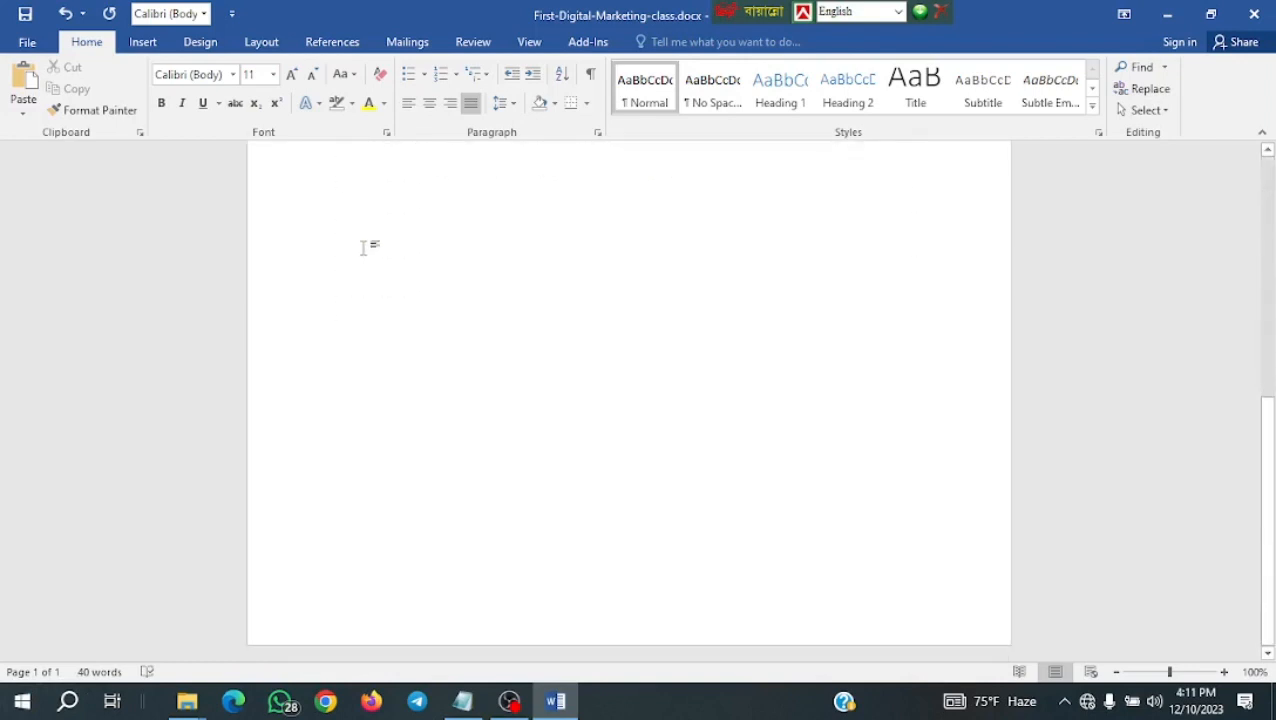
{"action": "scroll", "coordinate": [363, 247], "scroll_direction": "up", "scroll_amount": 10}
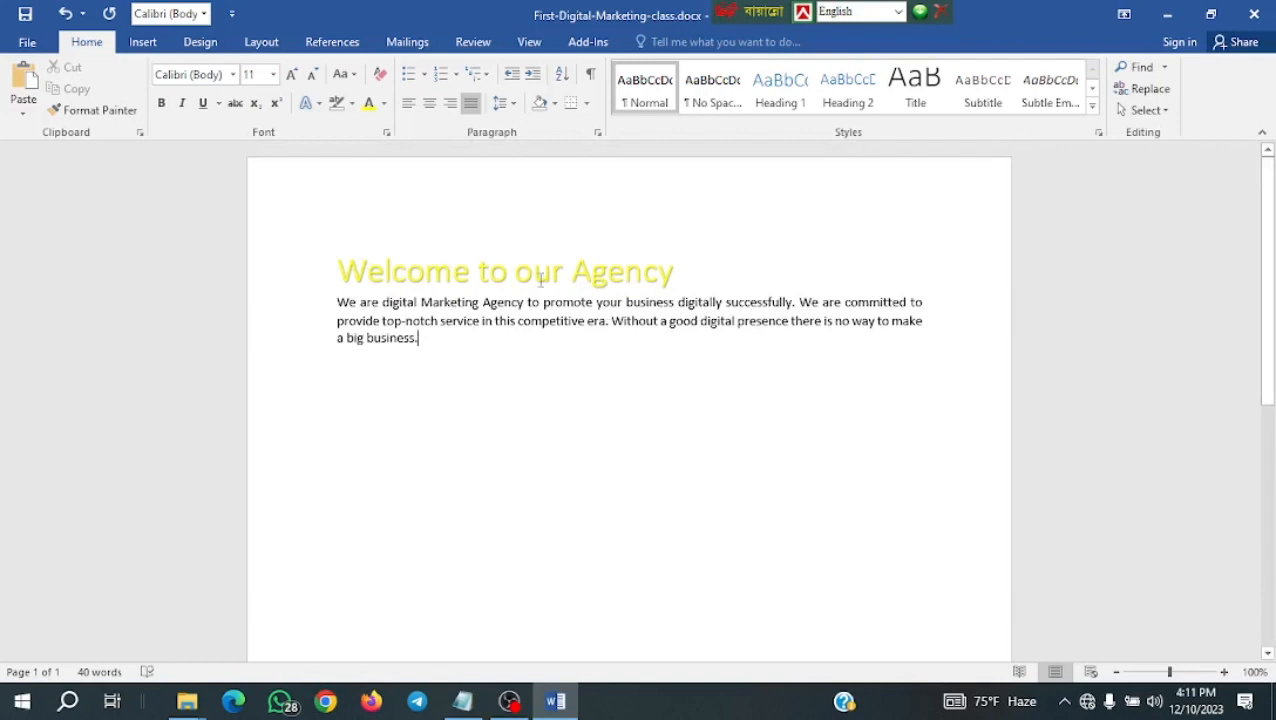
Set the document's paper size to A4 (8.27" x 11.69") and check the resized page.
{"action": "left_click", "coordinate": [206, 44]}
{"action": "left_click", "coordinate": [272, 44]}
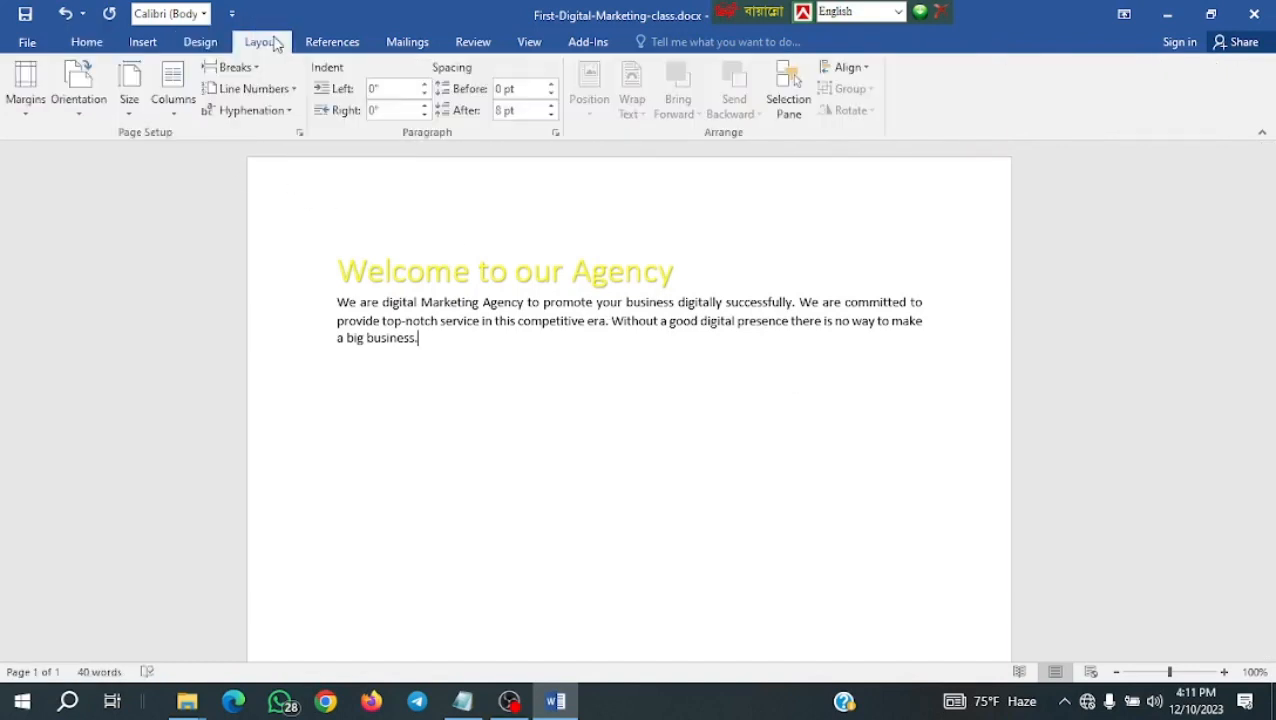
{"action": "left_click", "coordinate": [143, 119]}
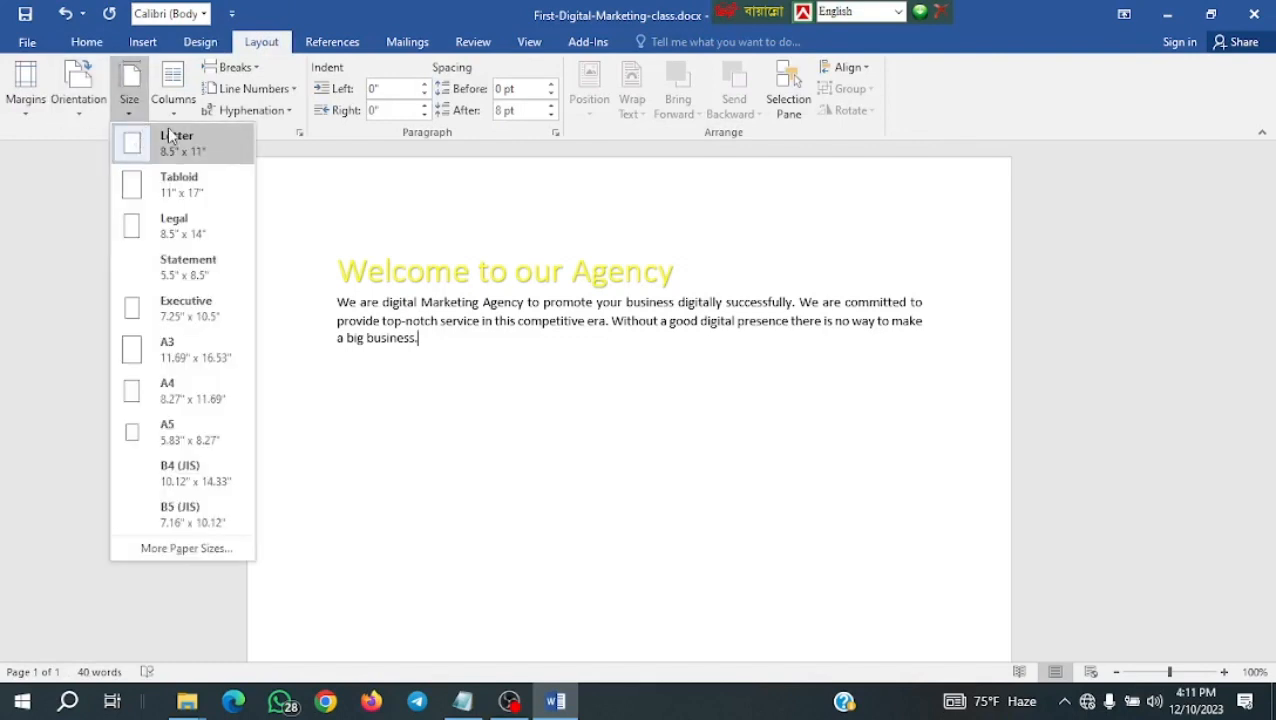
{"action": "left_click", "coordinate": [220, 401]}
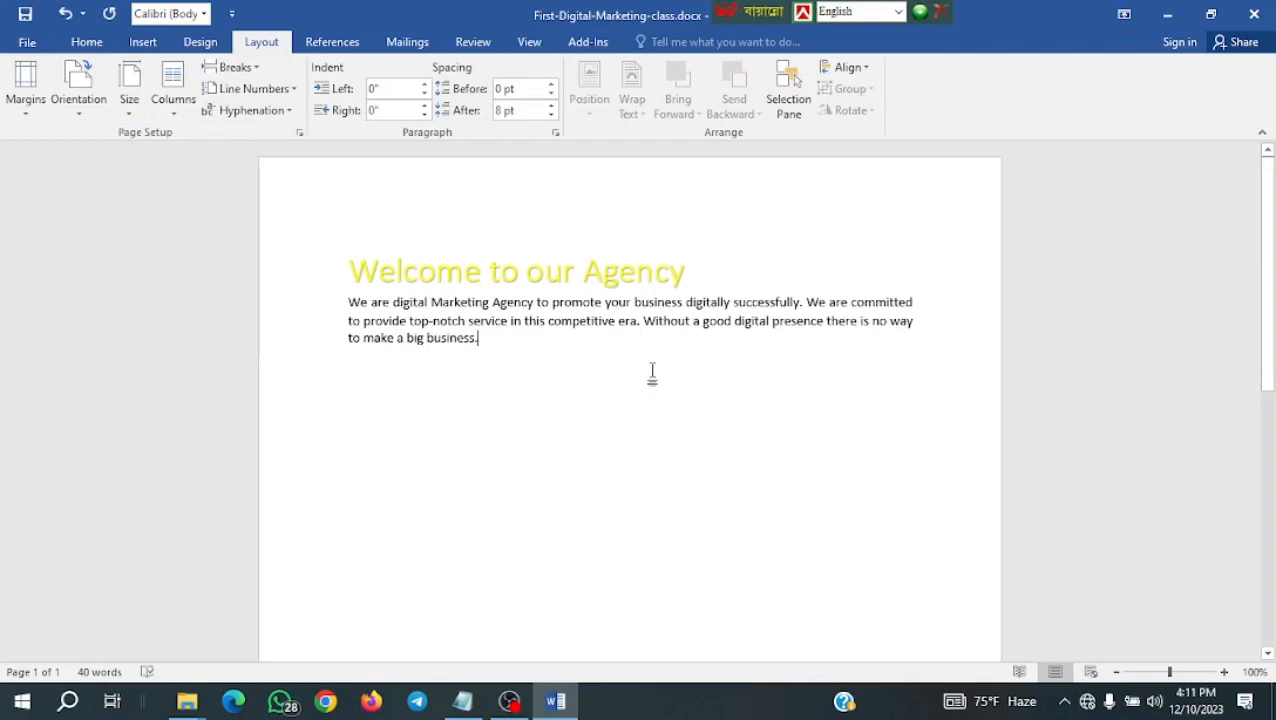
{"action": "scroll", "coordinate": [652, 372], "scroll_direction": "down", "scroll_amount": 5}
{"action": "scroll", "coordinate": [652, 401], "scroll_direction": "up", "scroll_amount": 5}
Add the diagonal CONFIDENTIAL 1 watermark to the page and check how it looks.
{"action": "left_click", "coordinate": [200, 41]}
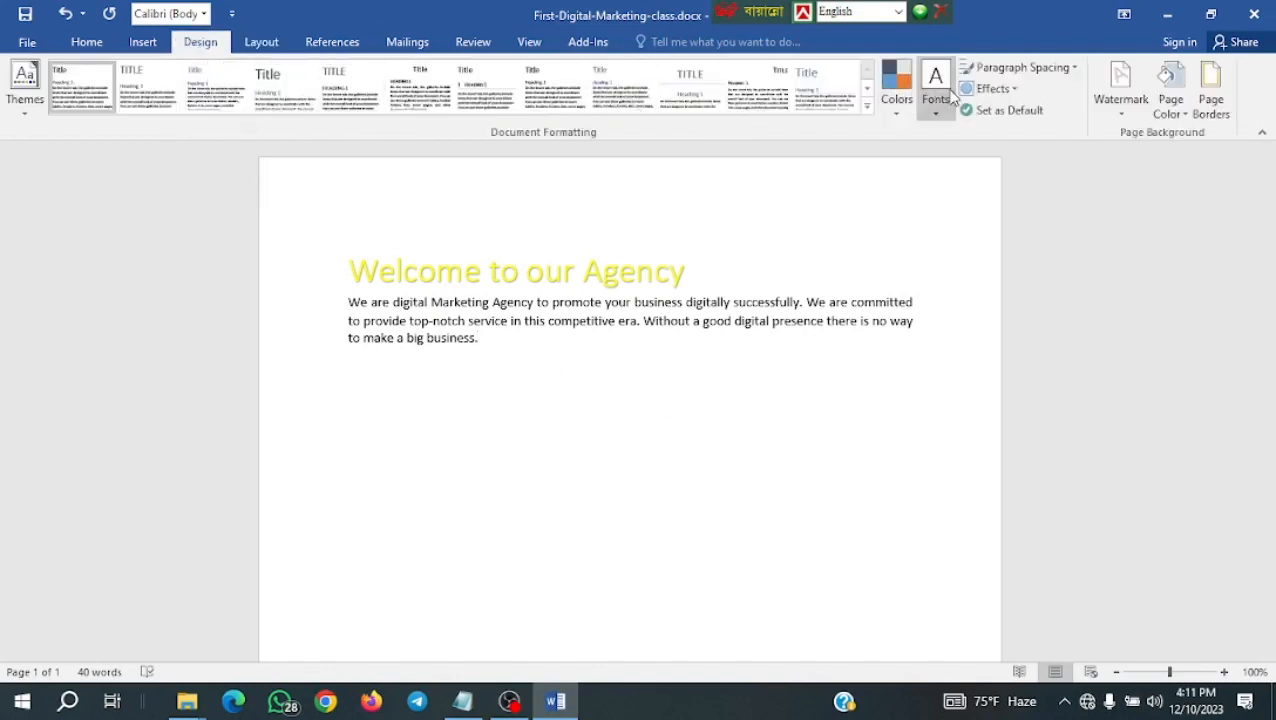
{"action": "left_click", "coordinate": [1130, 114]}
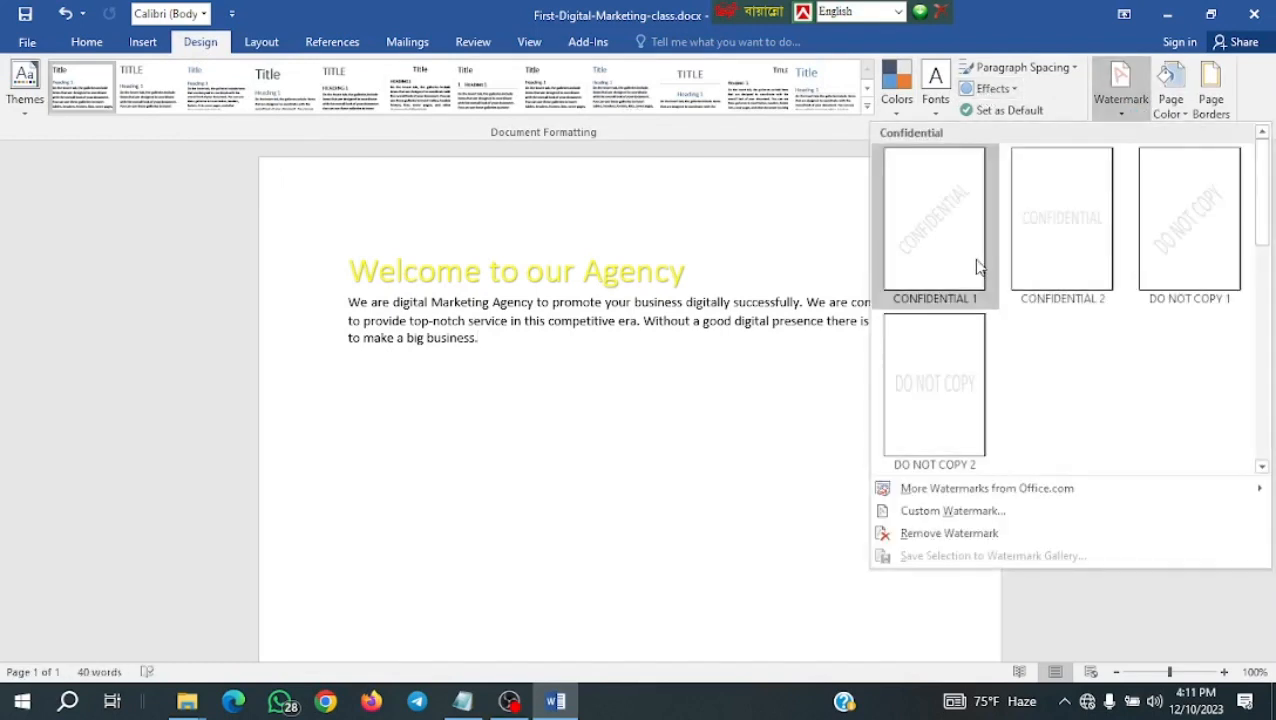
{"action": "left_click", "coordinate": [978, 265]}
{"action": "scroll", "coordinate": [749, 413], "scroll_direction": "down", "scroll_amount": 5}
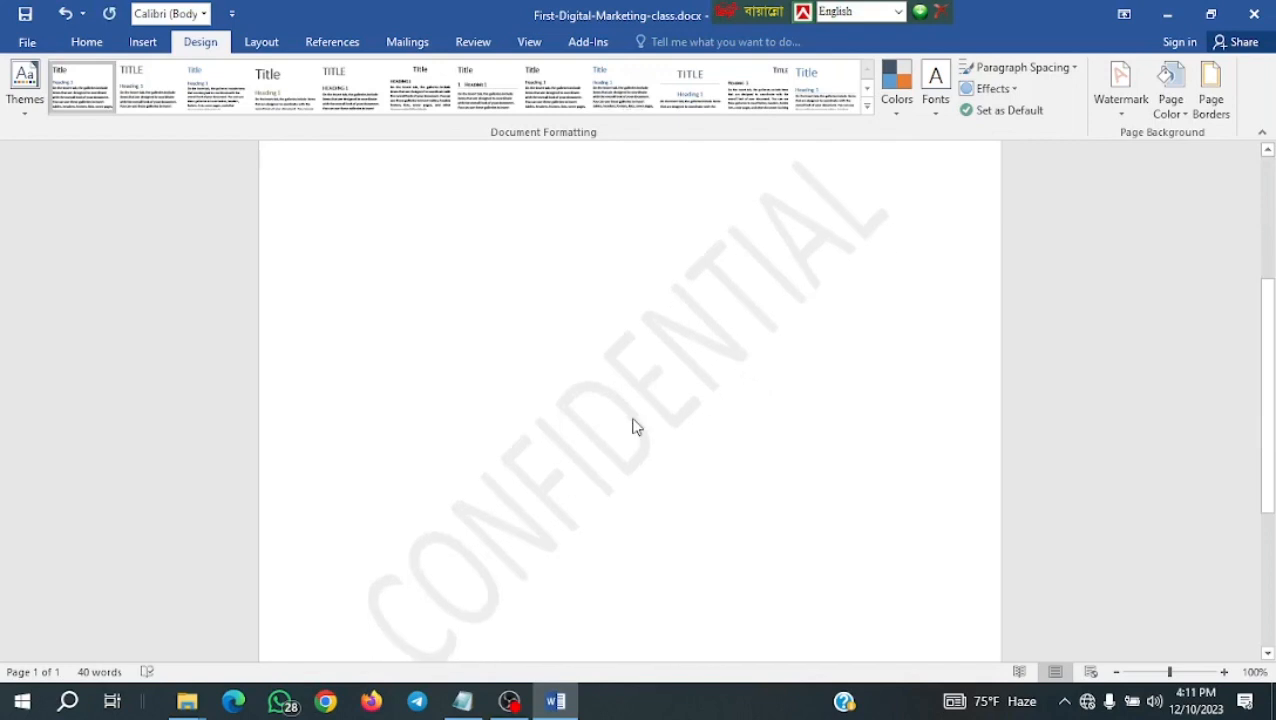
{"action": "scroll", "coordinate": [630, 420], "scroll_direction": "down", "scroll_amount": 3}
{"action": "scroll", "coordinate": [628, 419], "scroll_direction": "up", "scroll_amount": 2}
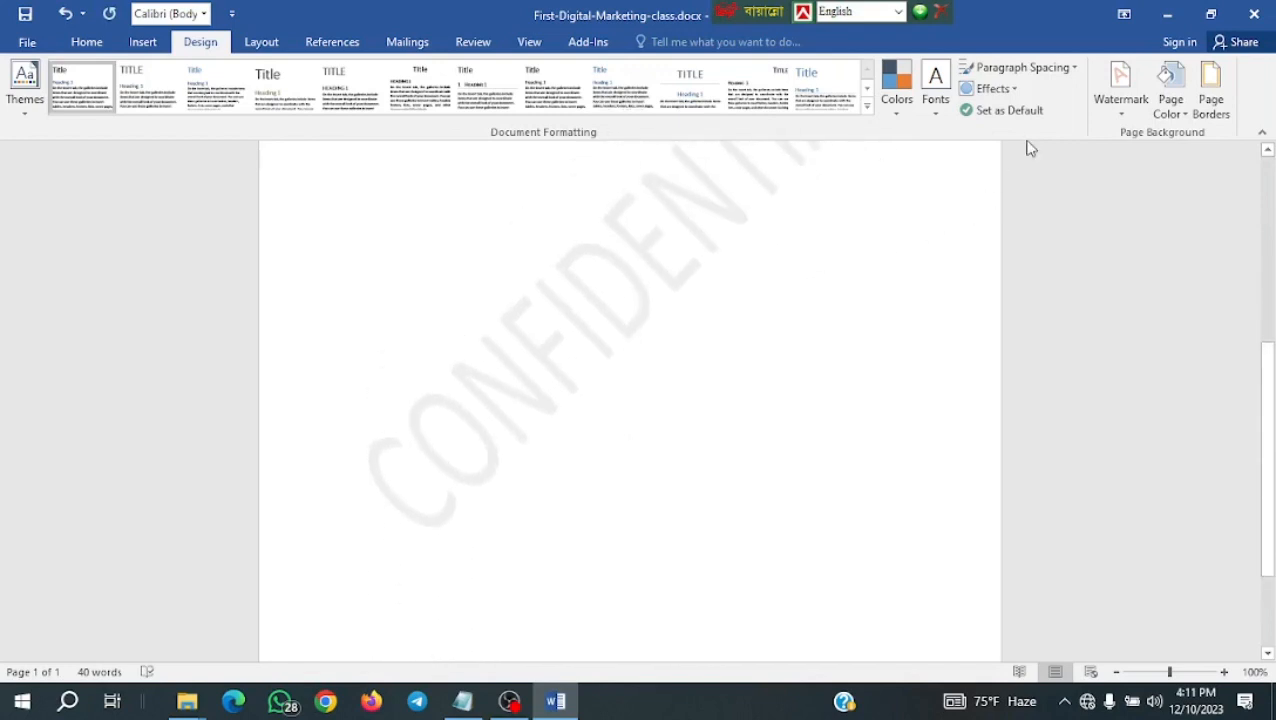
Set the page background to the solid blue theme color and check the title area.
{"action": "left_click", "coordinate": [1180, 106]}
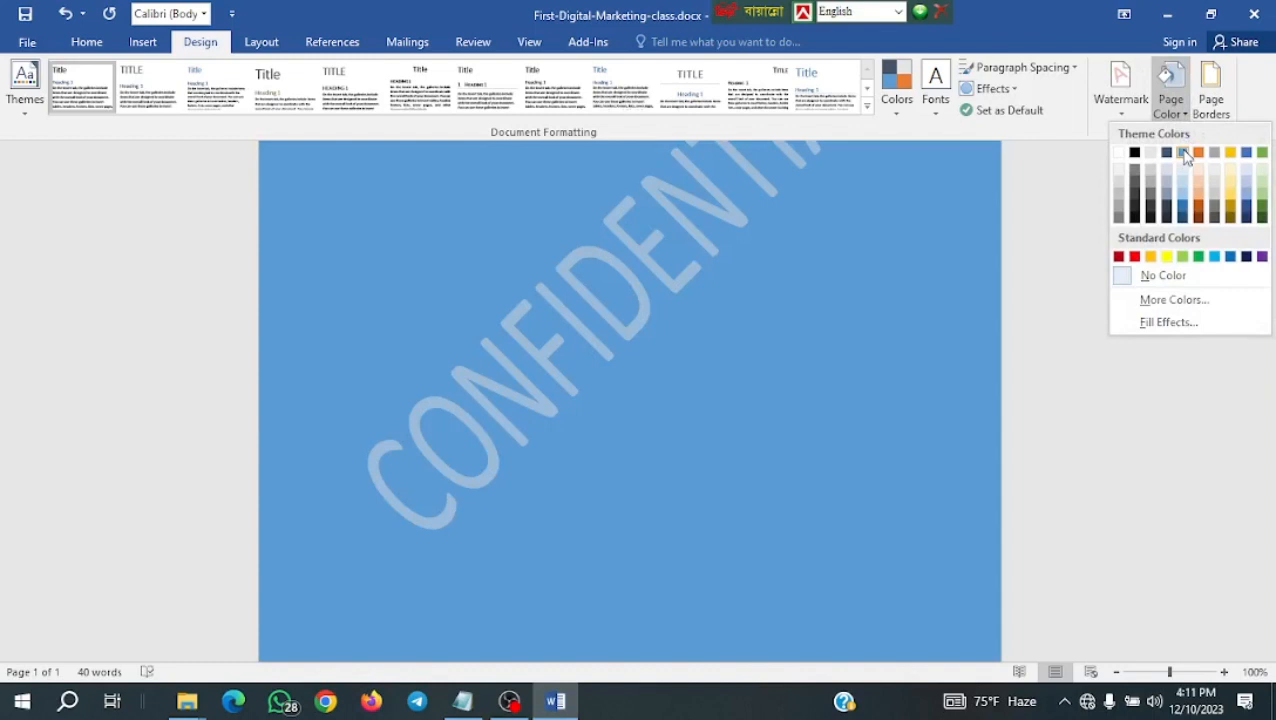
{"action": "left_click", "coordinate": [1184, 155]}
{"action": "scroll", "coordinate": [869, 262], "scroll_direction": "up", "scroll_amount": 6}
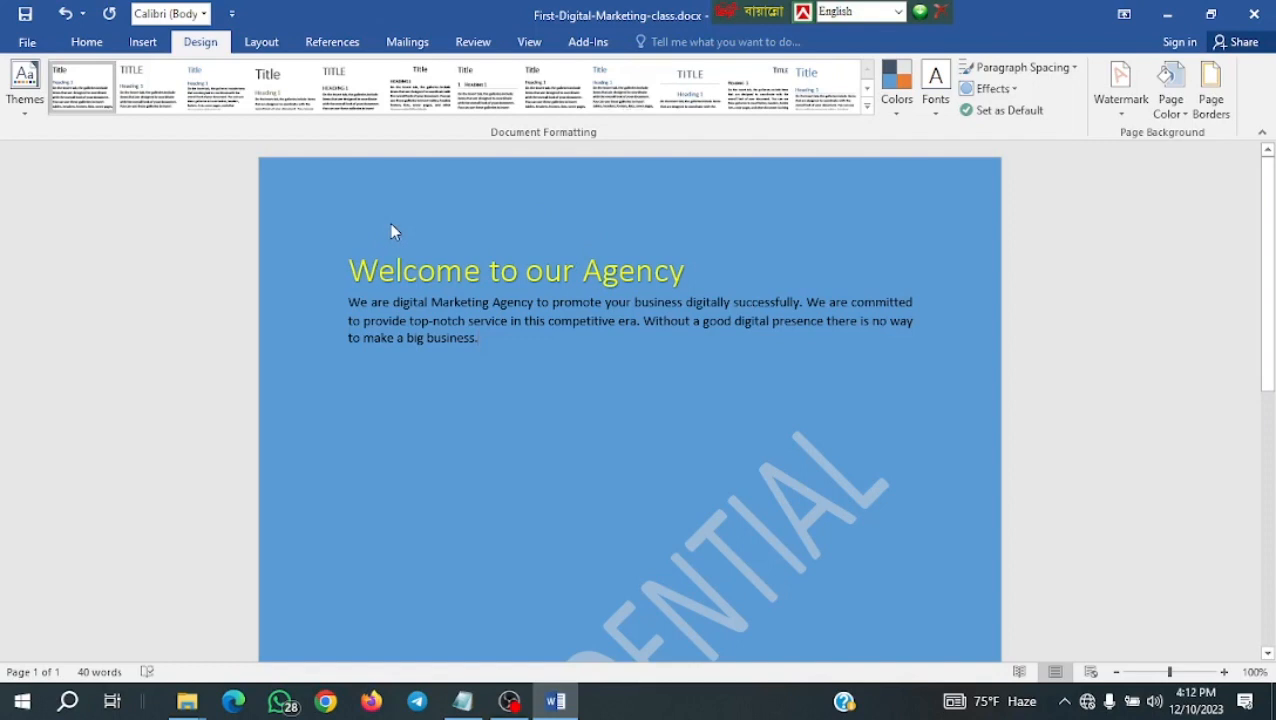
Replace the diagonal watermark with the horizontal CONFIDENTIAL 2 watermark and check its placement on the page.
{"action": "left_click", "coordinate": [1121, 88]}
{"action": "left_click", "coordinate": [1050, 240]}
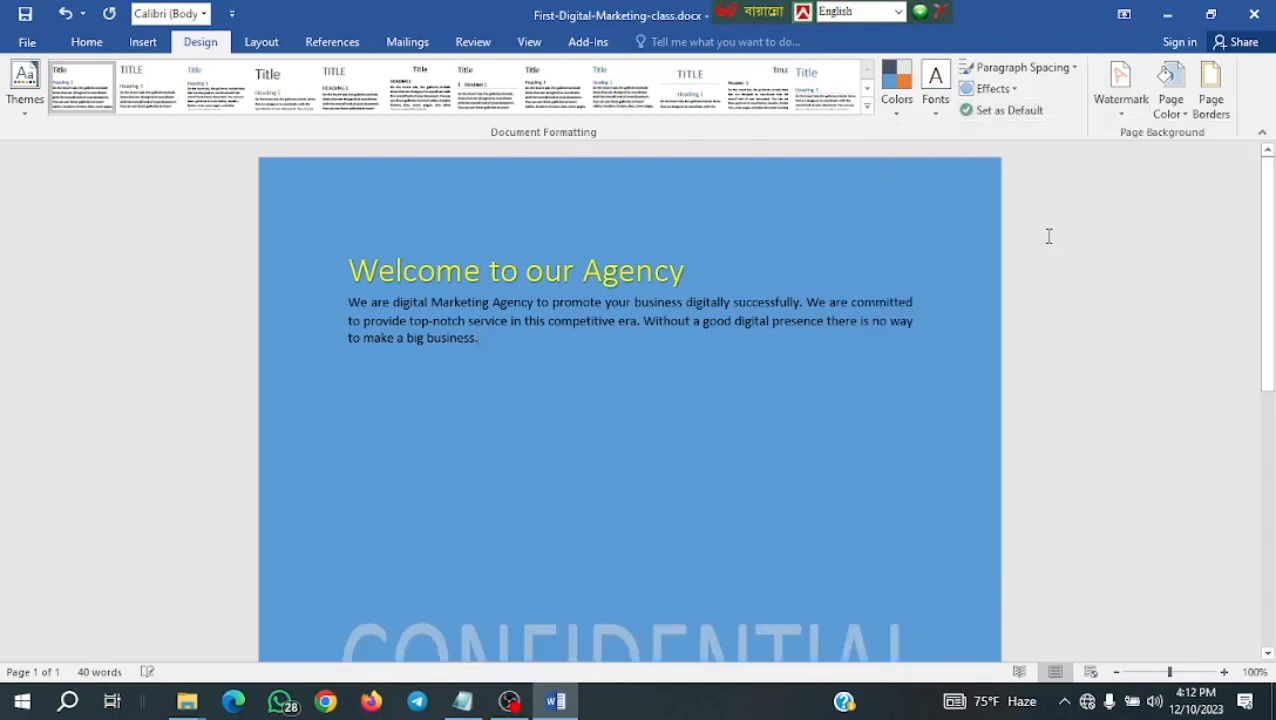
{"action": "left_click", "coordinate": [529, 41]}
{"action": "scroll", "coordinate": [560, 452], "scroll_direction": "down", "scroll_amount": 3}
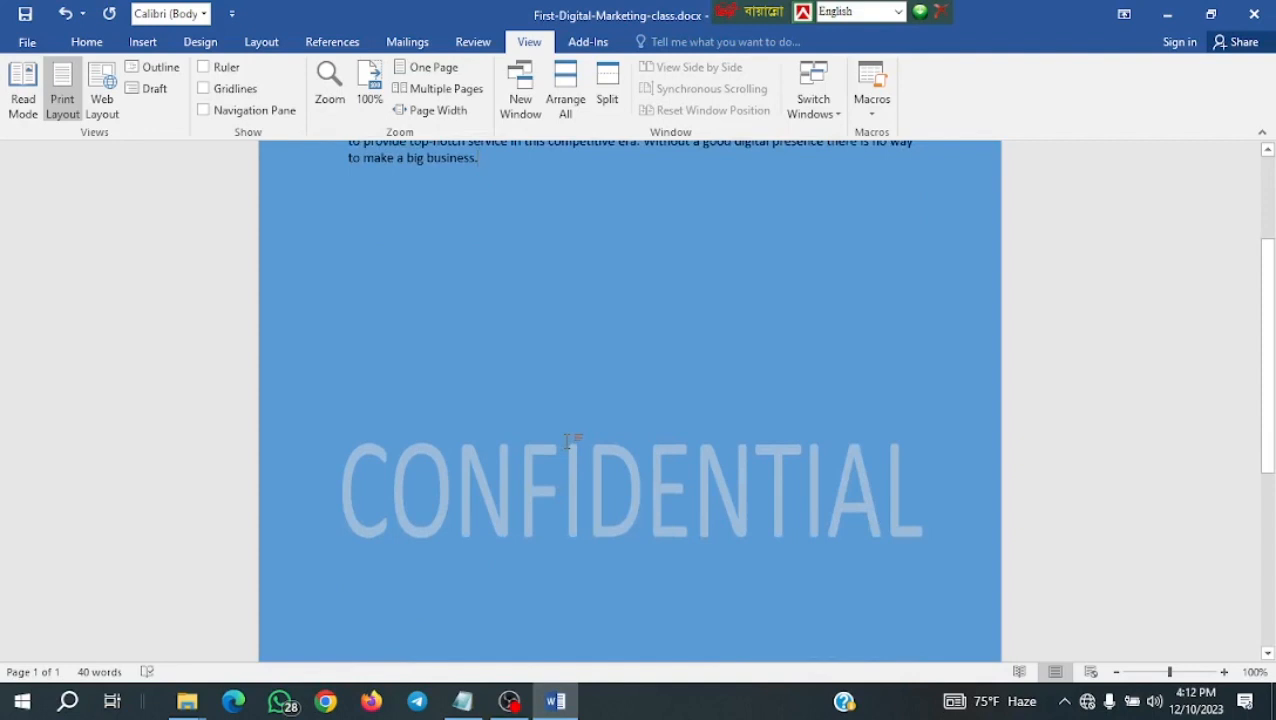
{"action": "scroll", "coordinate": [600, 441], "scroll_direction": "up", "scroll_amount": 3}
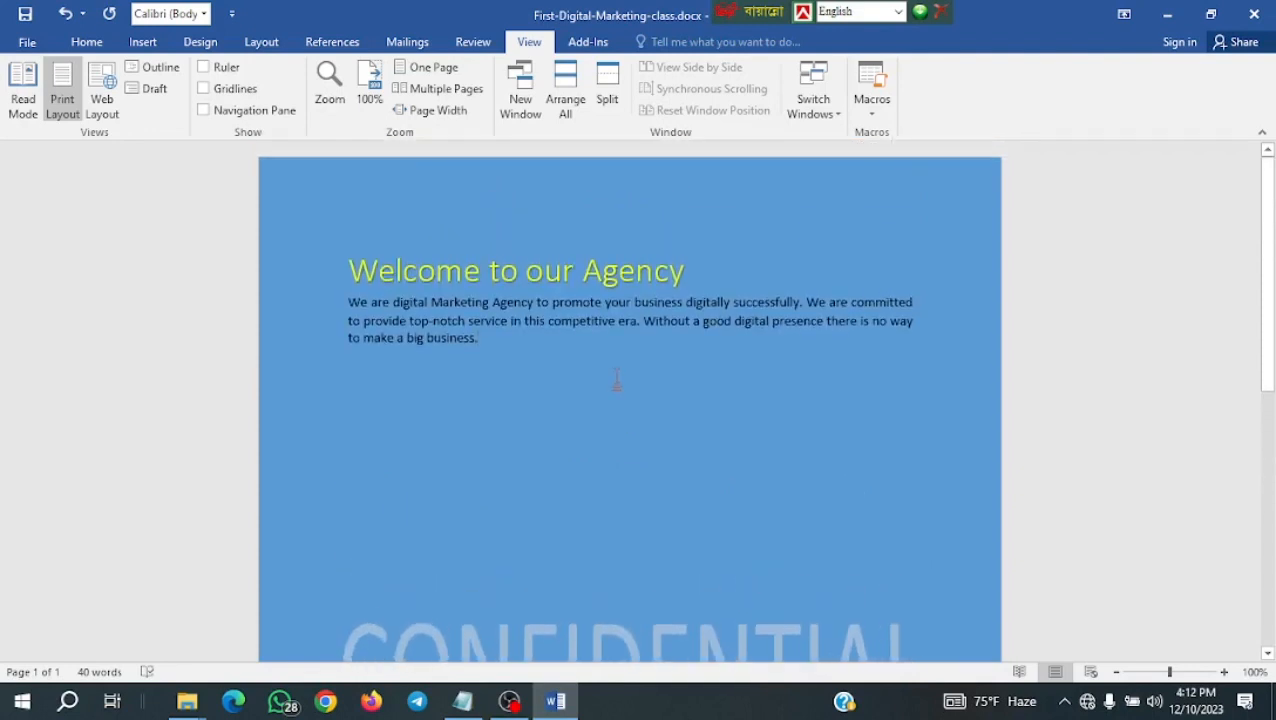
{"action": "left_click", "coordinate": [22, 41]}
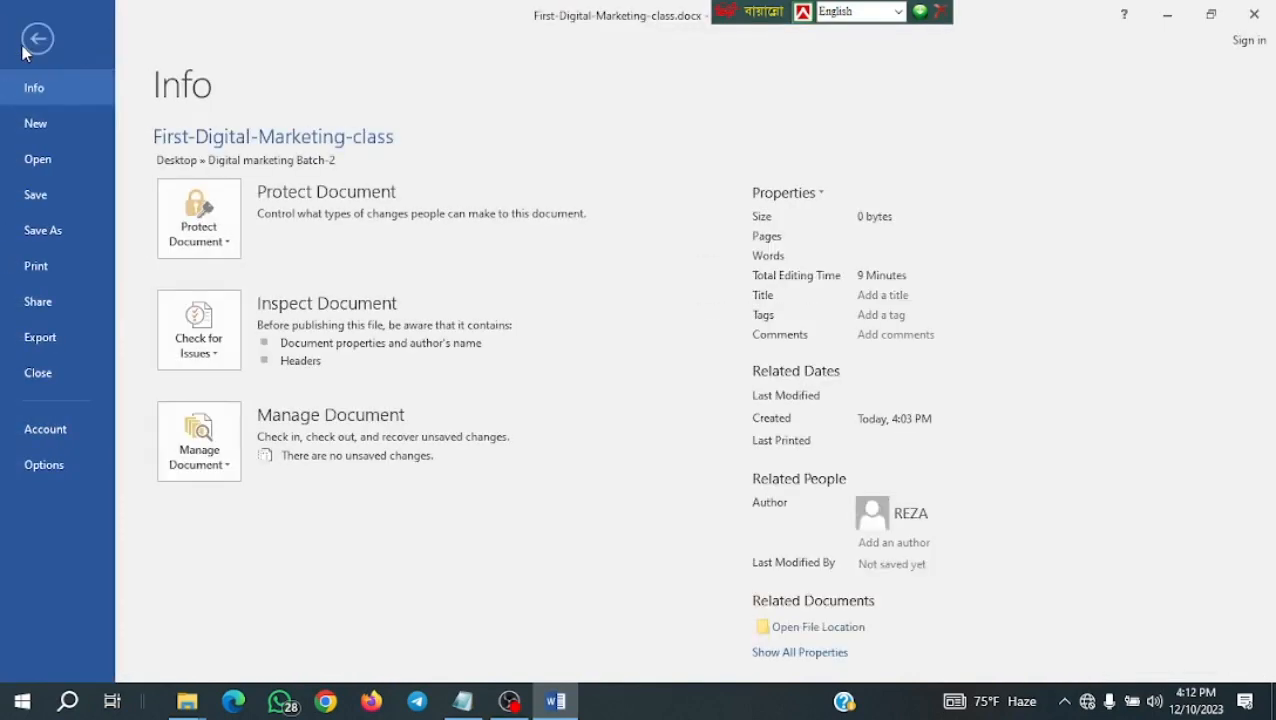
{"action": "left_click", "coordinate": [37, 39]}
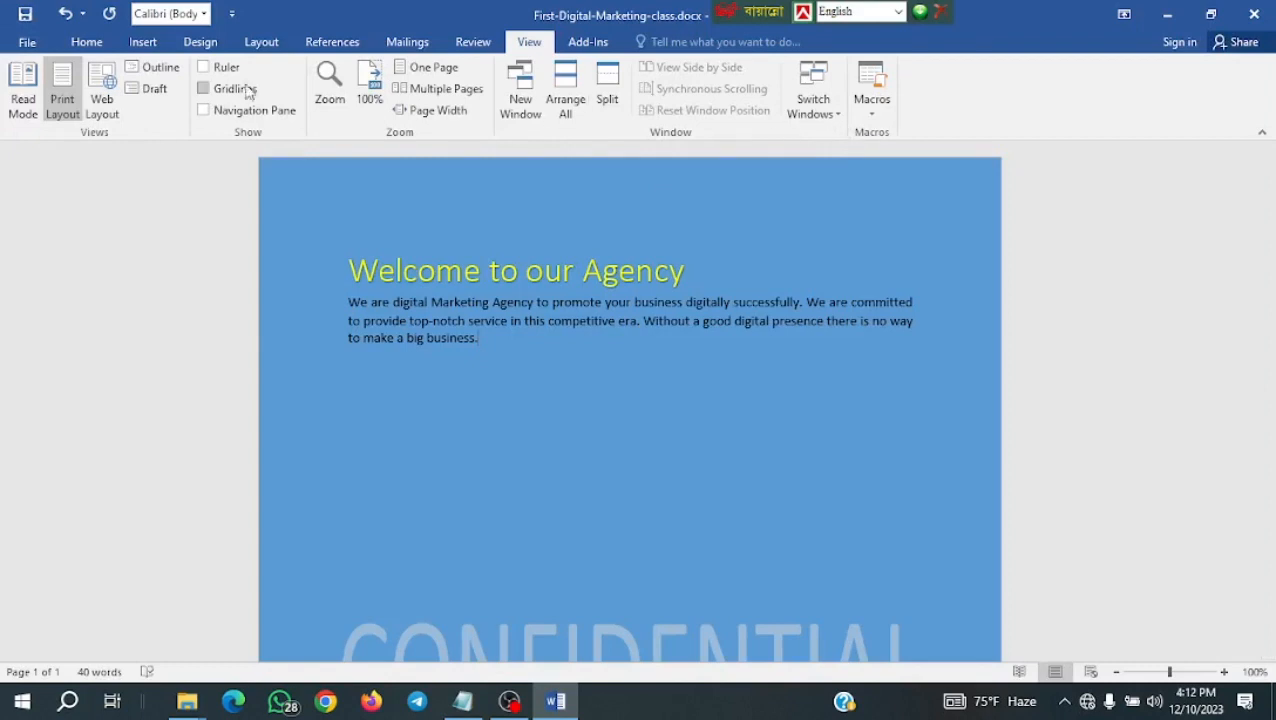
Clear all formatting from the body paragraph and from the entire document text, and deselect it.
{"action": "left_click", "coordinate": [87, 41]}
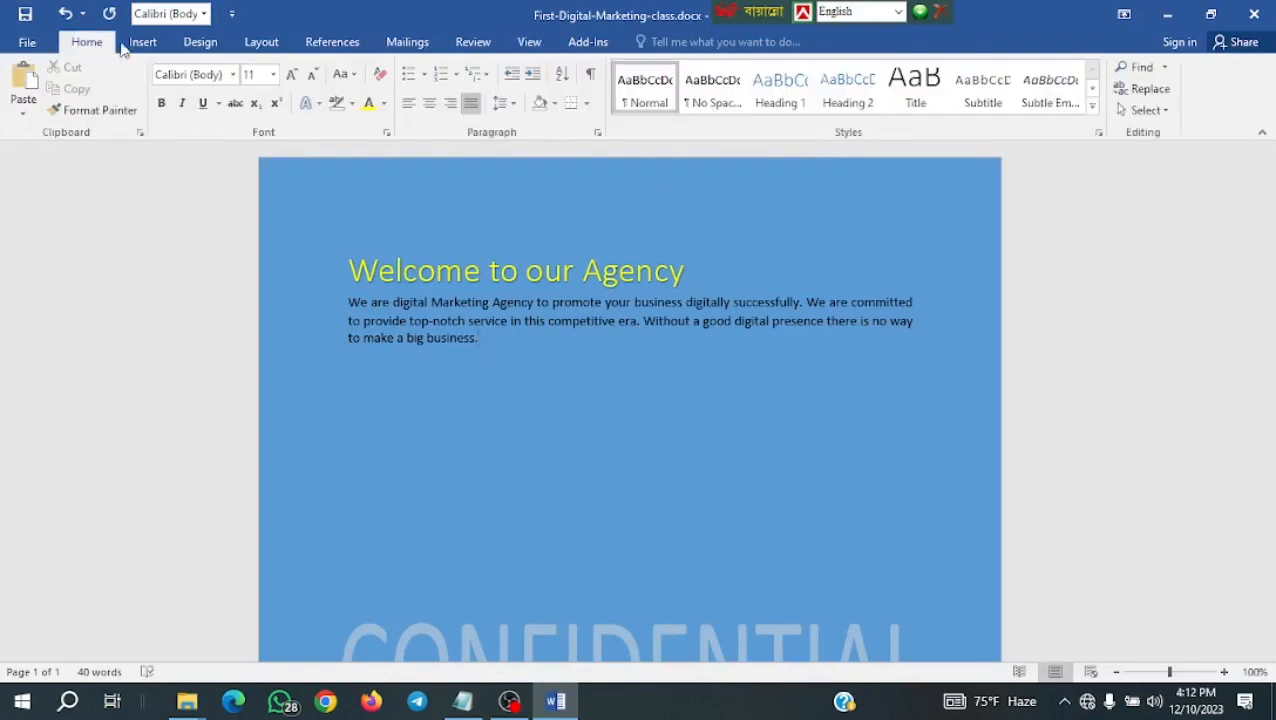
{"action": "left_click", "coordinate": [381, 82]}
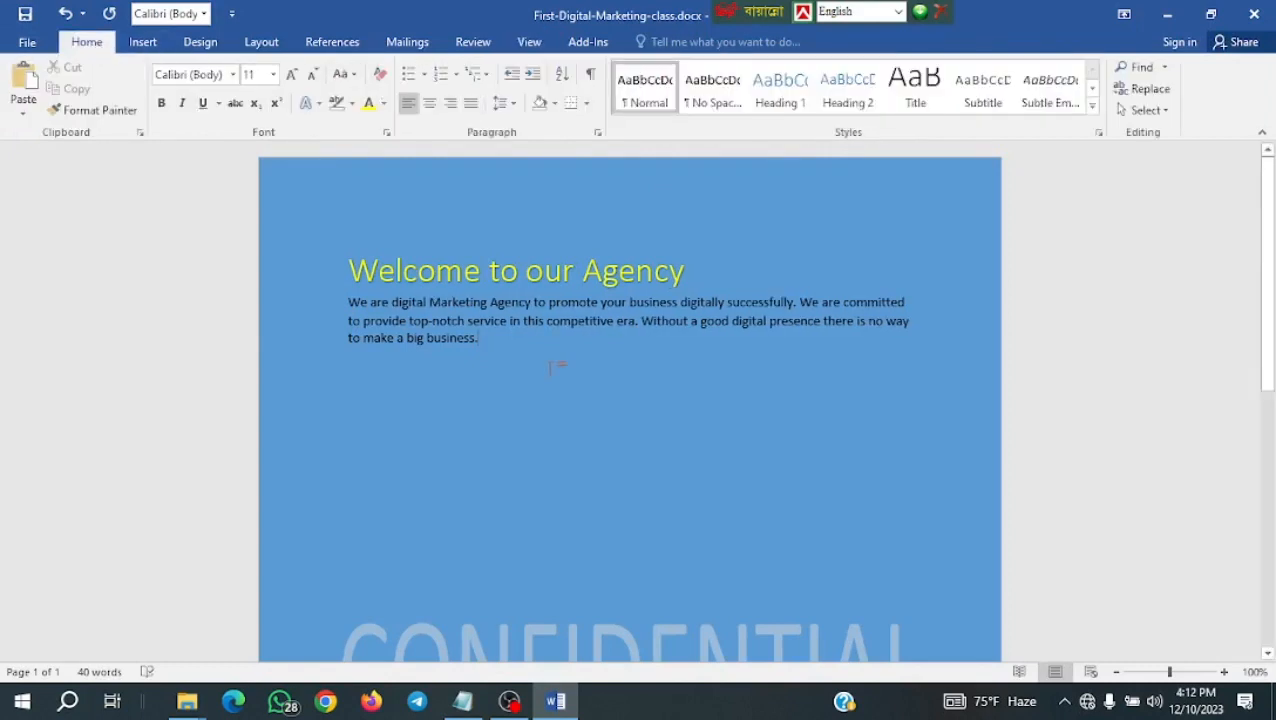
{"action": "key", "text": "ctrl+a"}
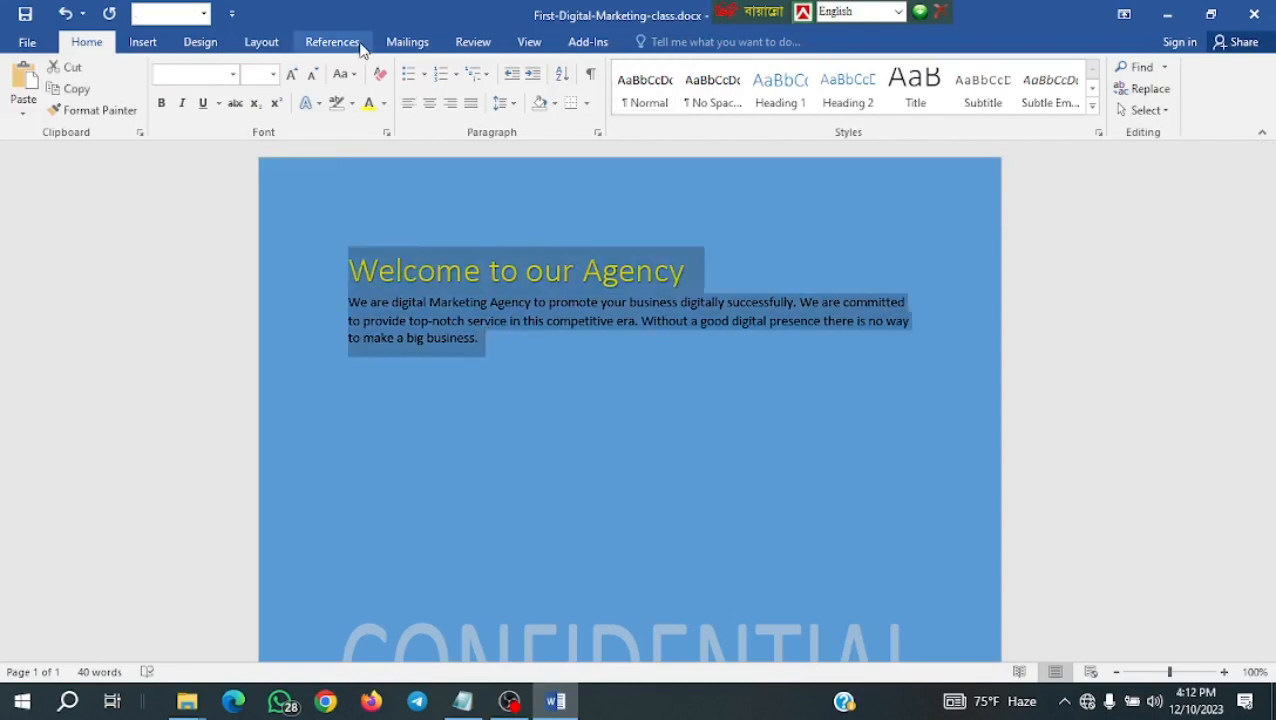
{"action": "left_click", "coordinate": [381, 75]}
{"action": "left_click", "coordinate": [523, 336]}
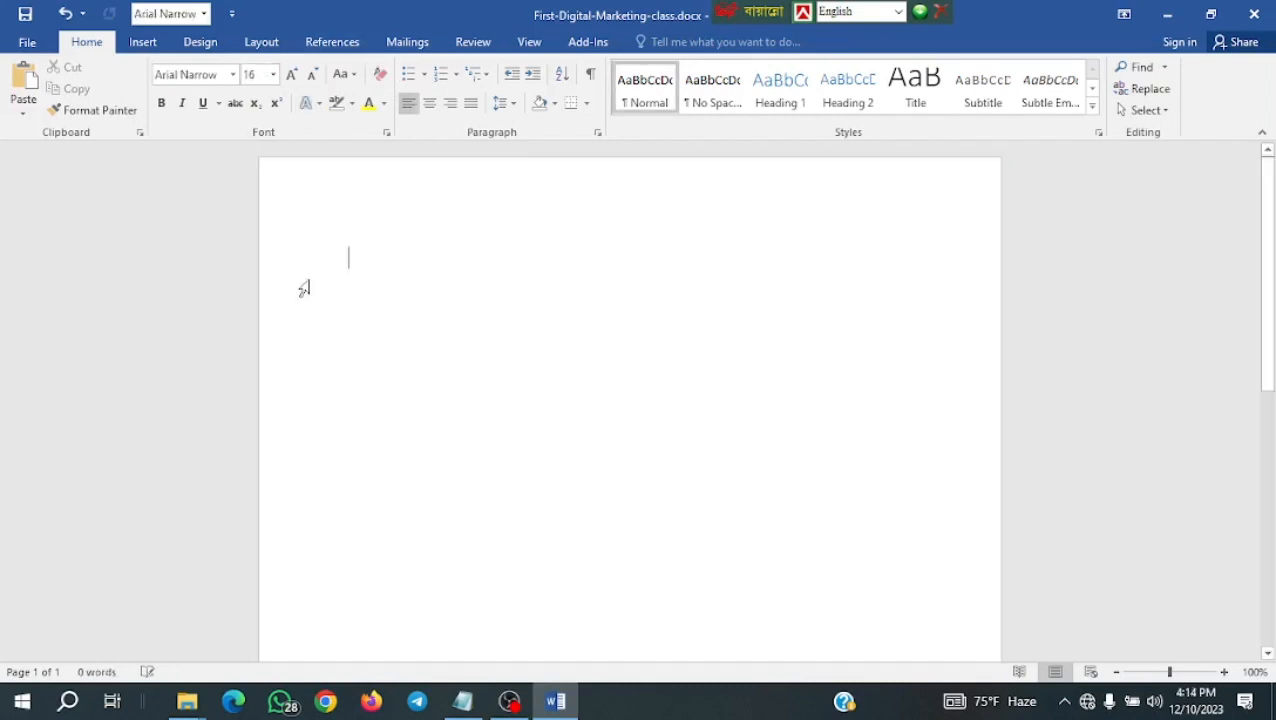
Insert a table with five columns and six rows in the blank document.
{"action": "left_click", "coordinate": [141, 43]}
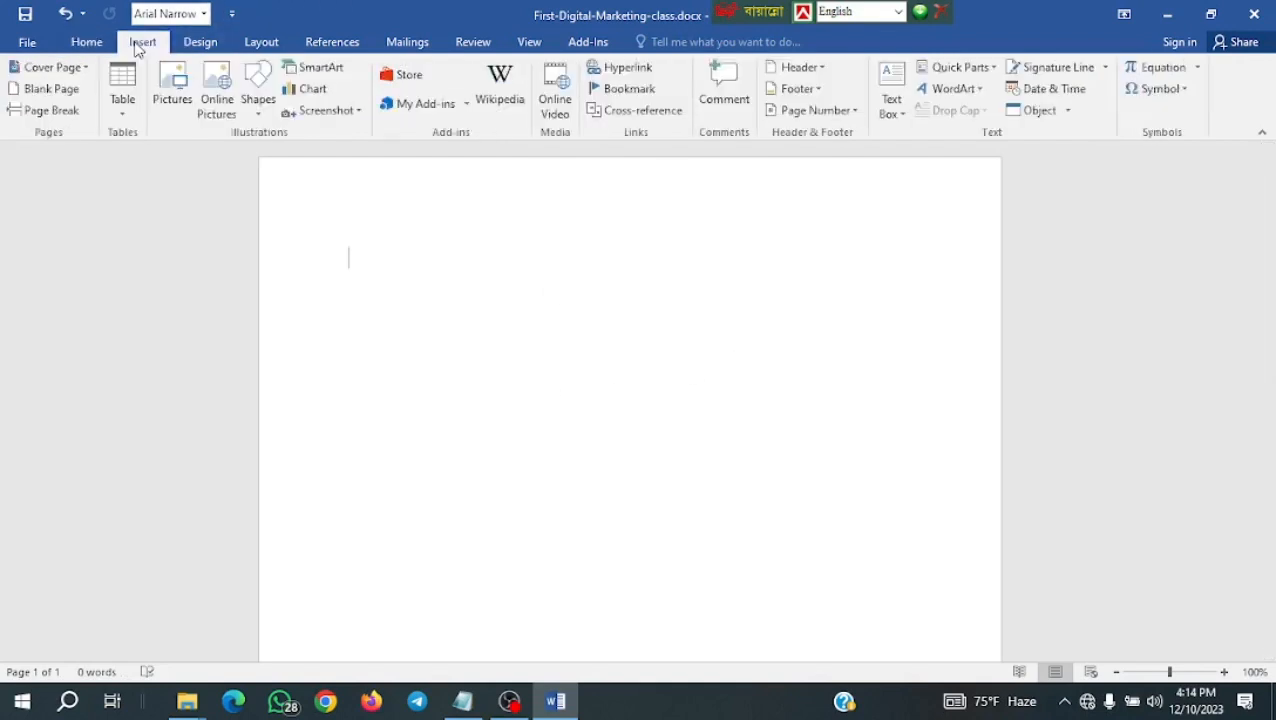
{"action": "left_click", "coordinate": [127, 114]}
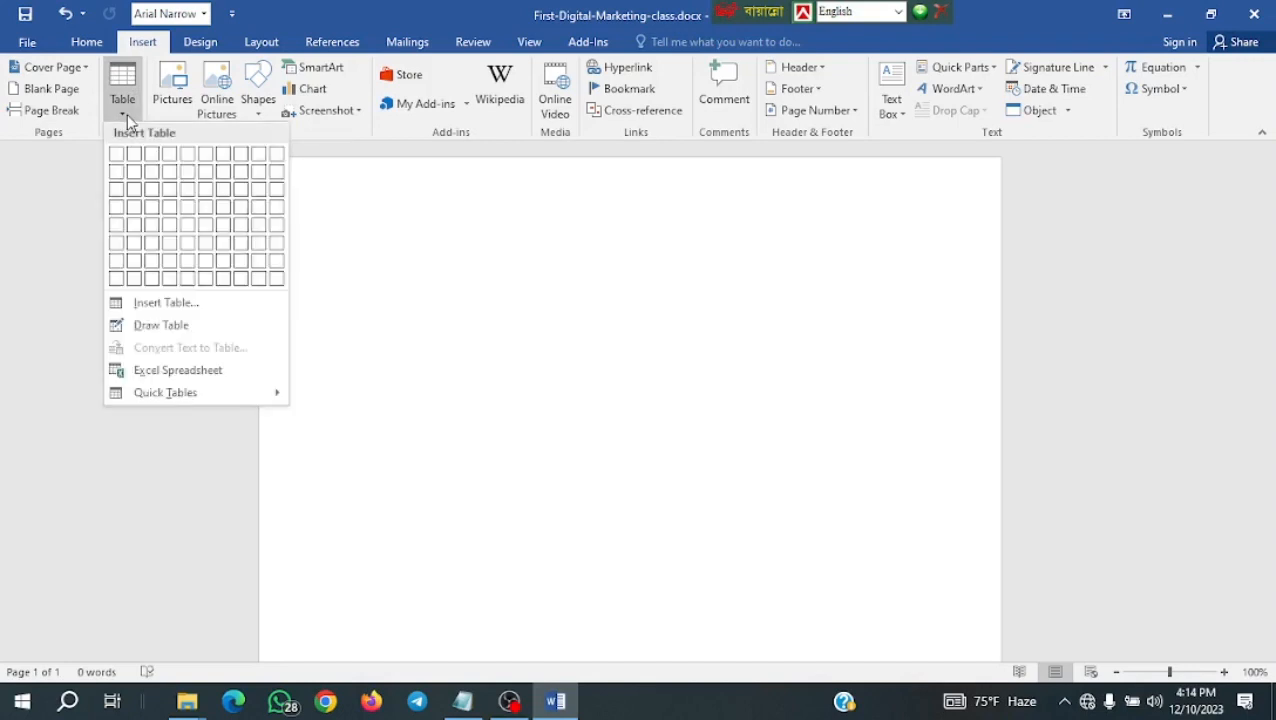
{"action": "left_click", "coordinate": [189, 244]}
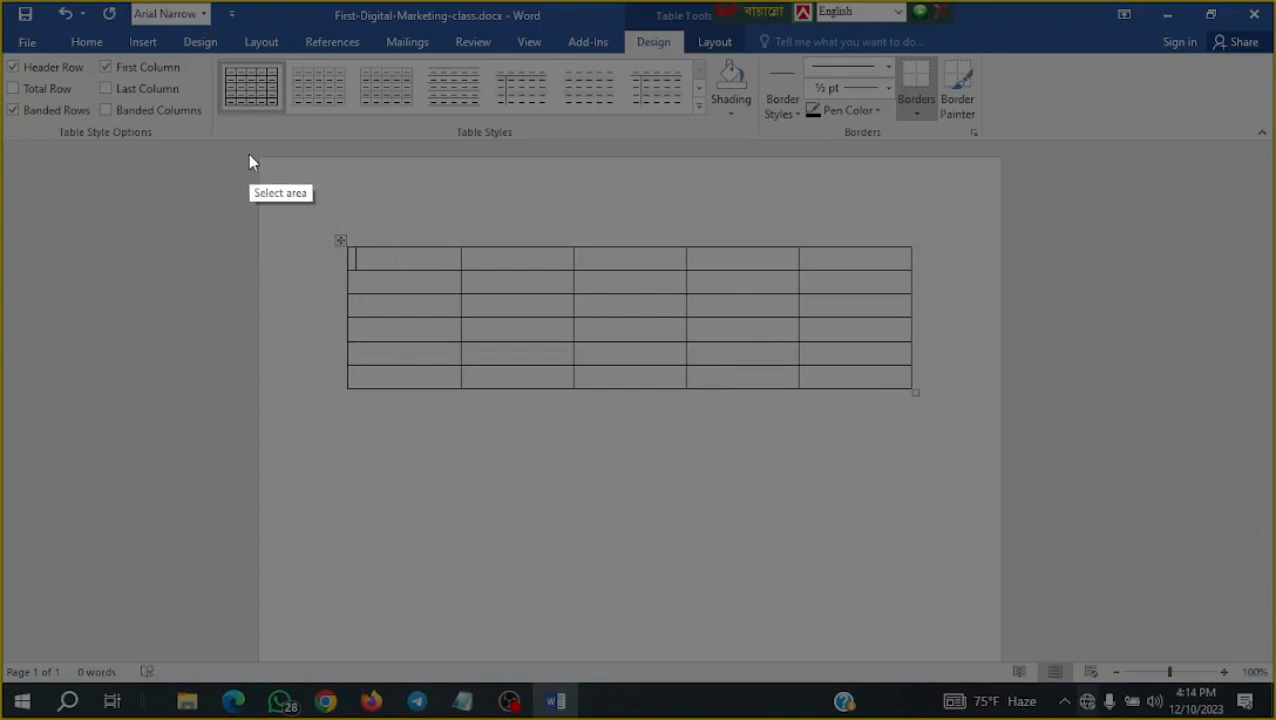
Capture the table area as a screenshot and draw red arrows across the first row and down the first column.
{"action": "mouse_move", "coordinate": [248, 154]}
{"action": "left_mouse_down"}
{"action": "mouse_move", "coordinate": [929, 515]}
{"action": "mouse_move", "coordinate": [1034, 514]}
{"action": "mouse_move", "coordinate": [1019, 512]}
{"action": "left_mouse_up"}
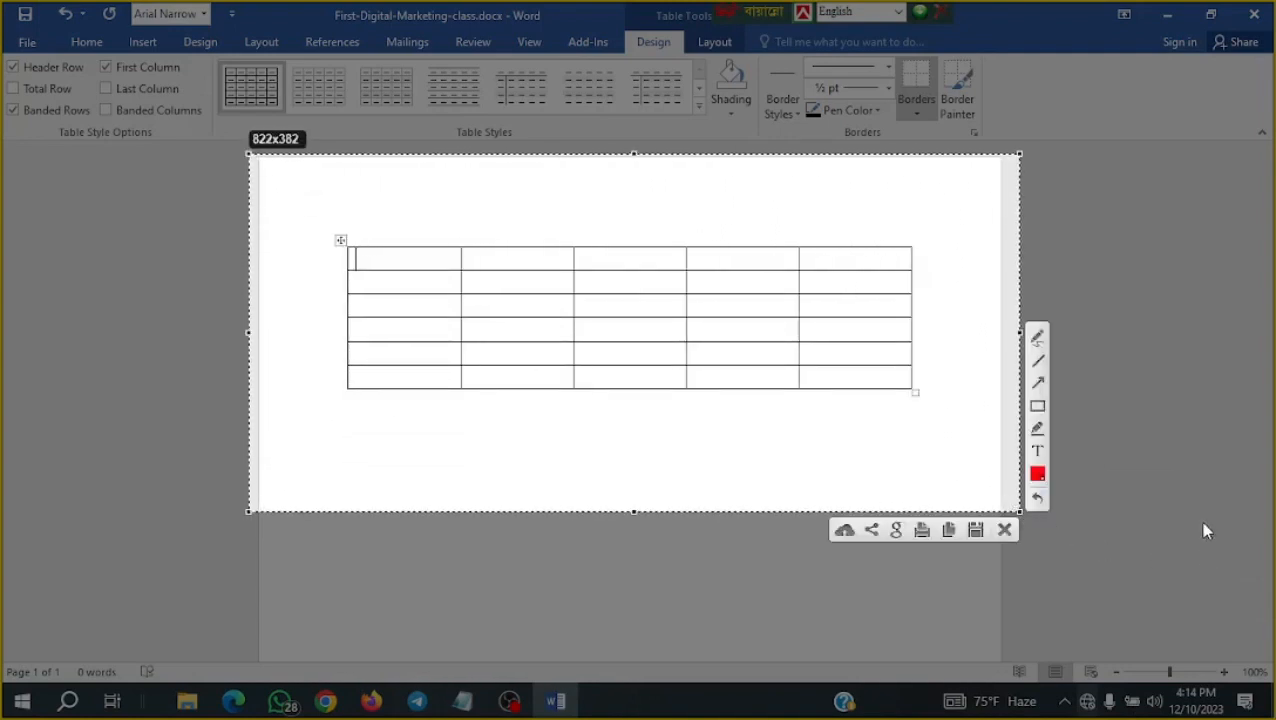
{"action": "left_click", "coordinate": [1038, 385]}
{"action": "left_click_drag", "start_coordinate": [307, 260], "coordinate": [917, 273]}
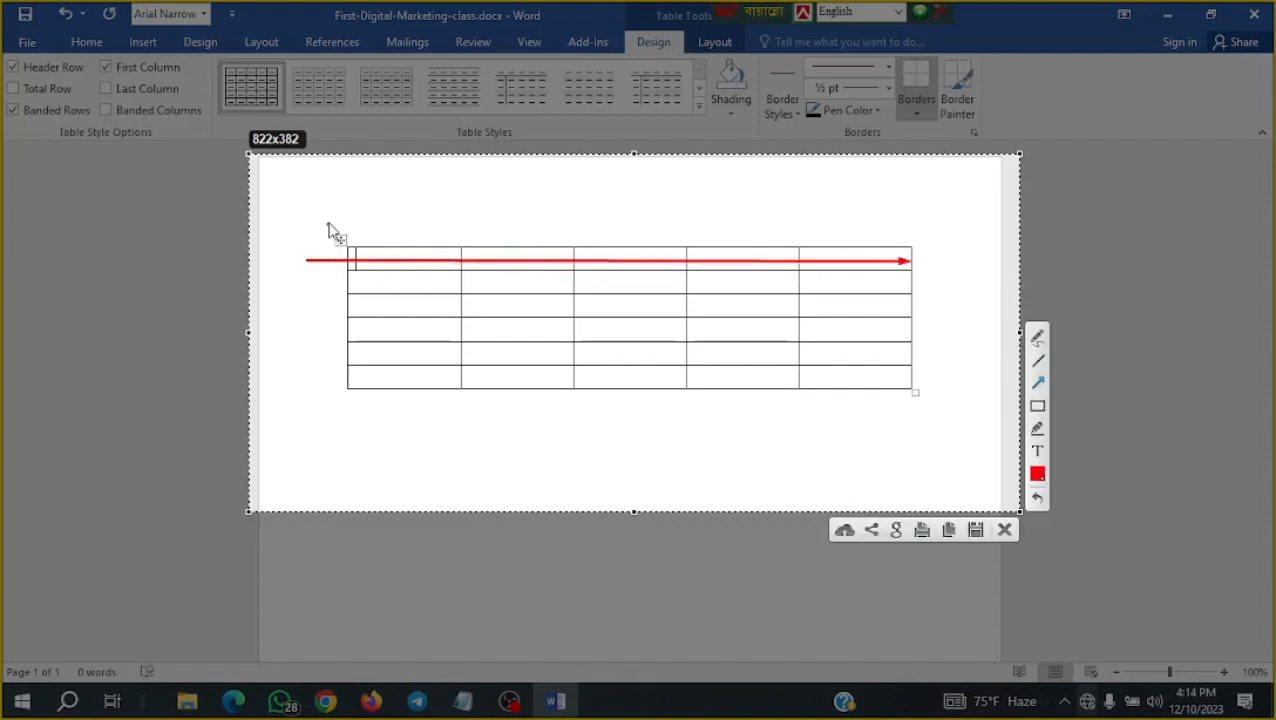
{"action": "left_click_drag", "start_coordinate": [420, 193], "coordinate": [421, 393]}
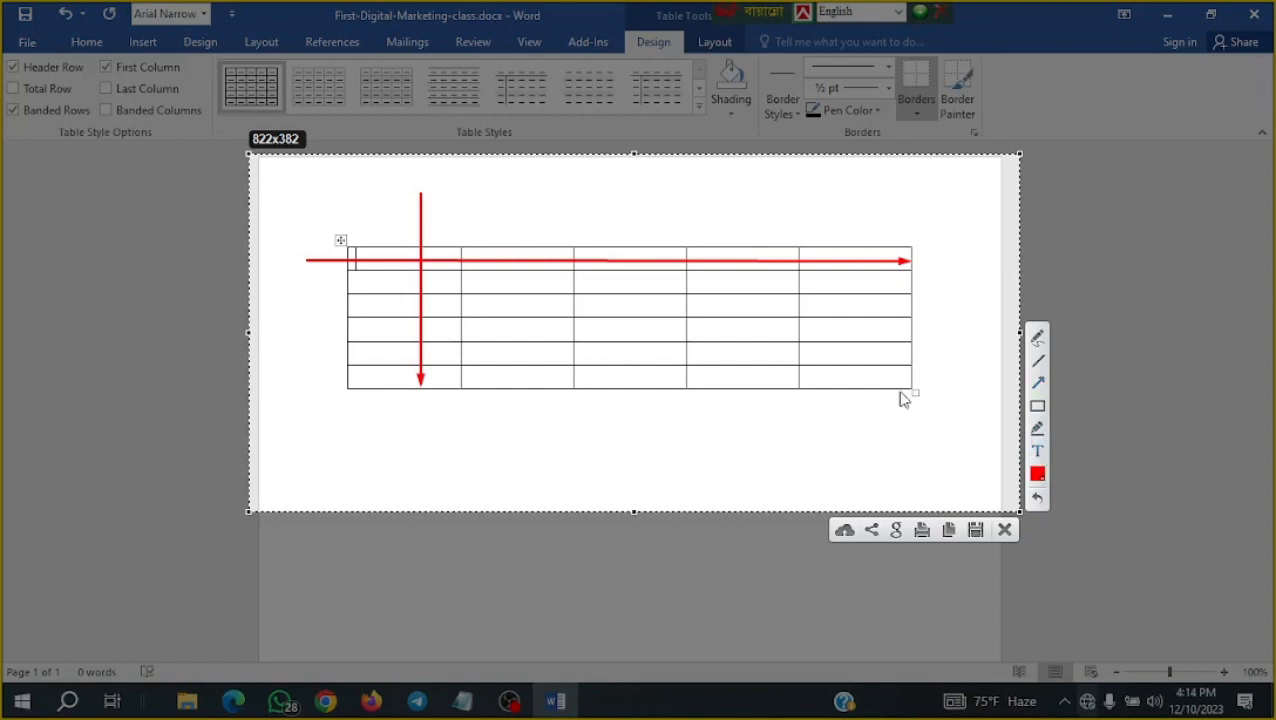
Label the vertical arrow "Data" and the horizontal arrow "Information", and close the annotated capture without saving it.
{"action": "left_click", "coordinate": [427, 201]}
{"action": "type", "text": "Data"}
{"action": "left_click", "coordinate": [296, 258]}
{"action": "type", "text": "Informatio"}
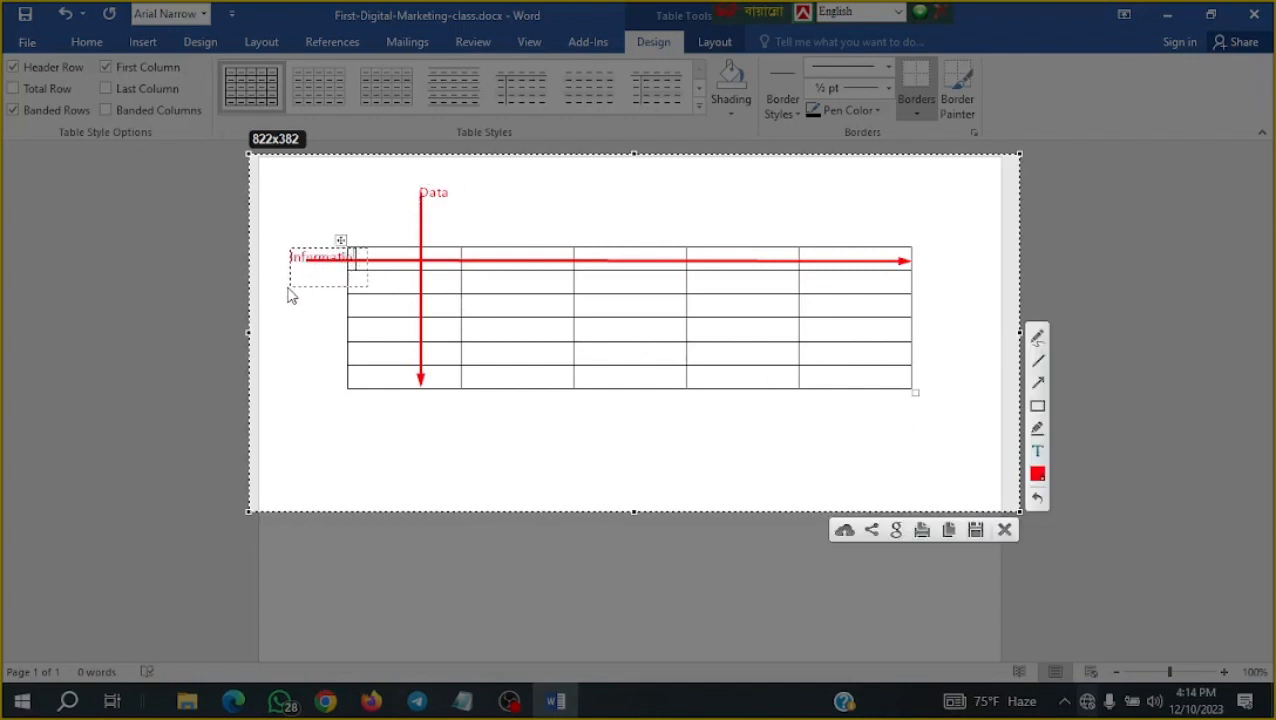
{"action": "type", "text": "n"}
{"action": "left_click_drag", "start_coordinate": [300, 248], "coordinate": [272, 263]}
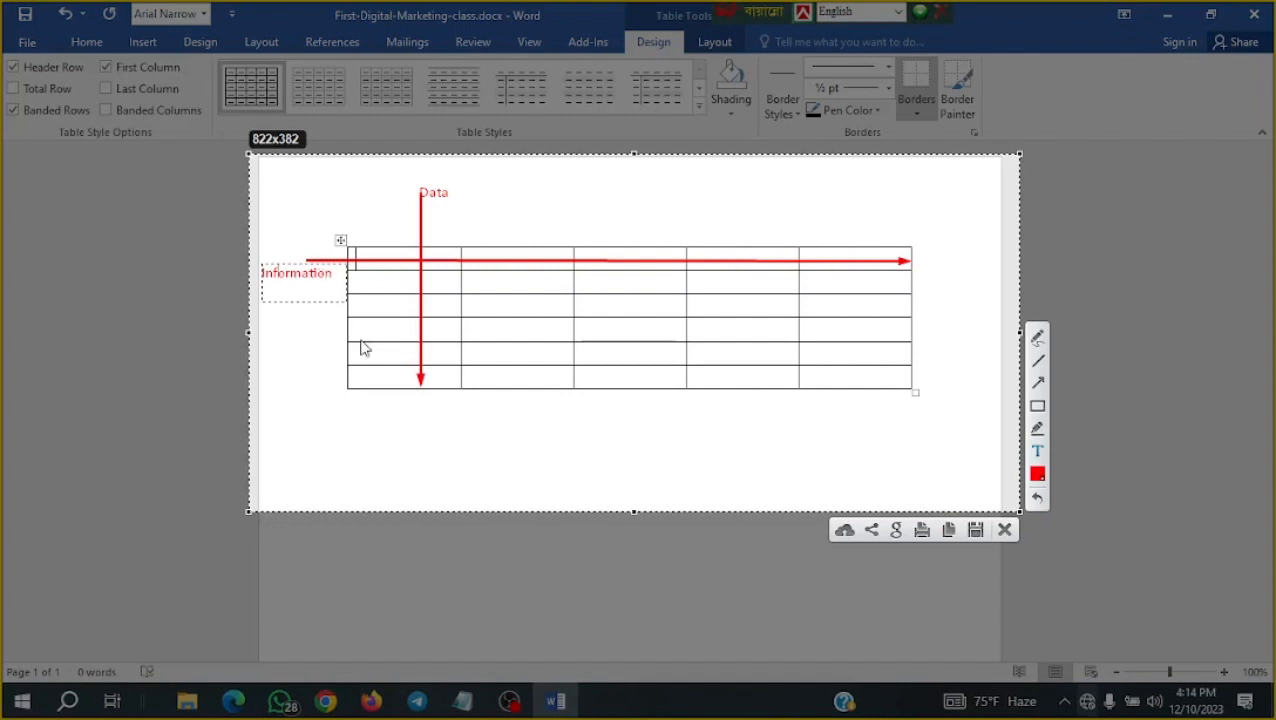
{"action": "left_click", "coordinate": [1006, 530]}
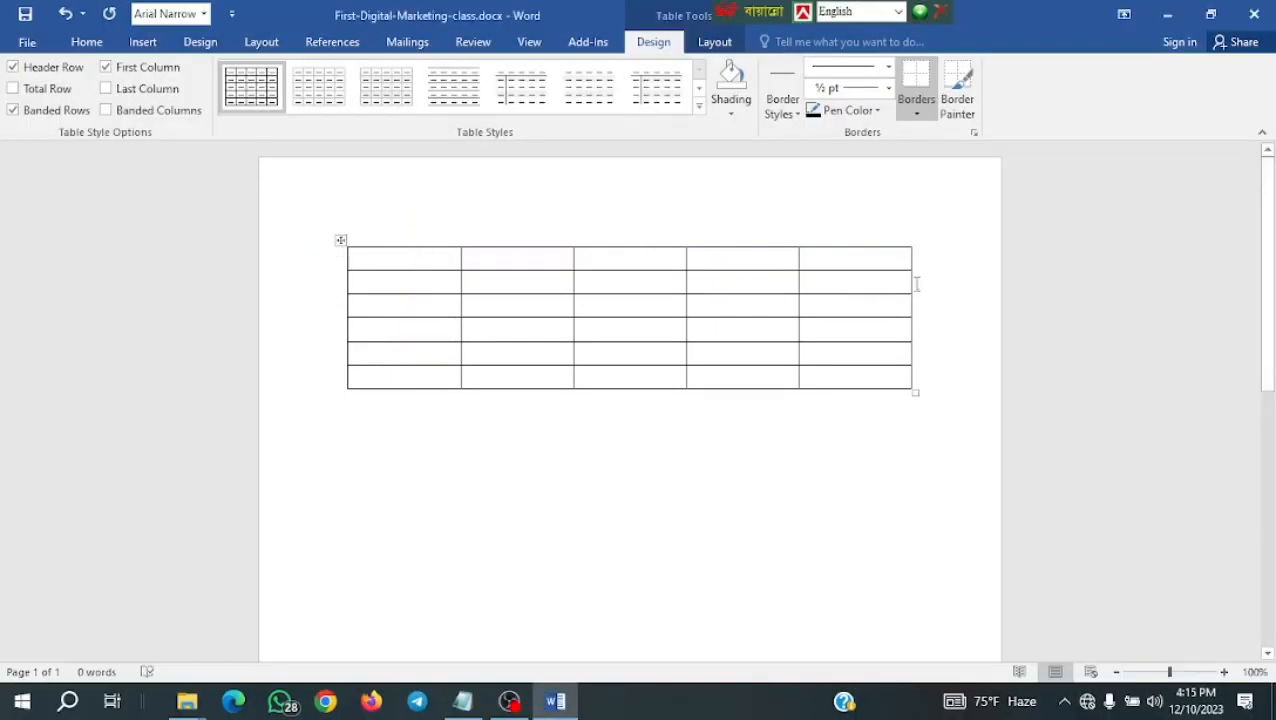
Delete the table's last two columns one after the other, leaving three columns.
{"action": "left_click", "coordinate": [865, 242]}
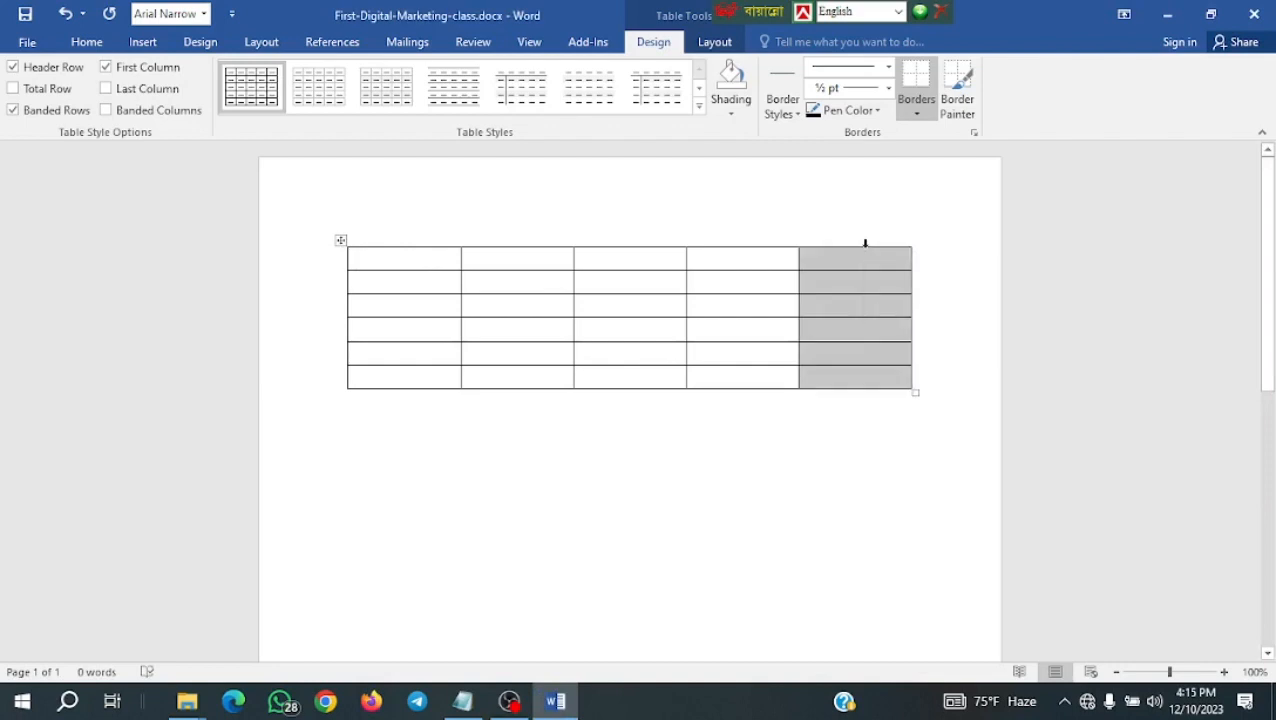
{"action": "right_click", "coordinate": [866, 248]}
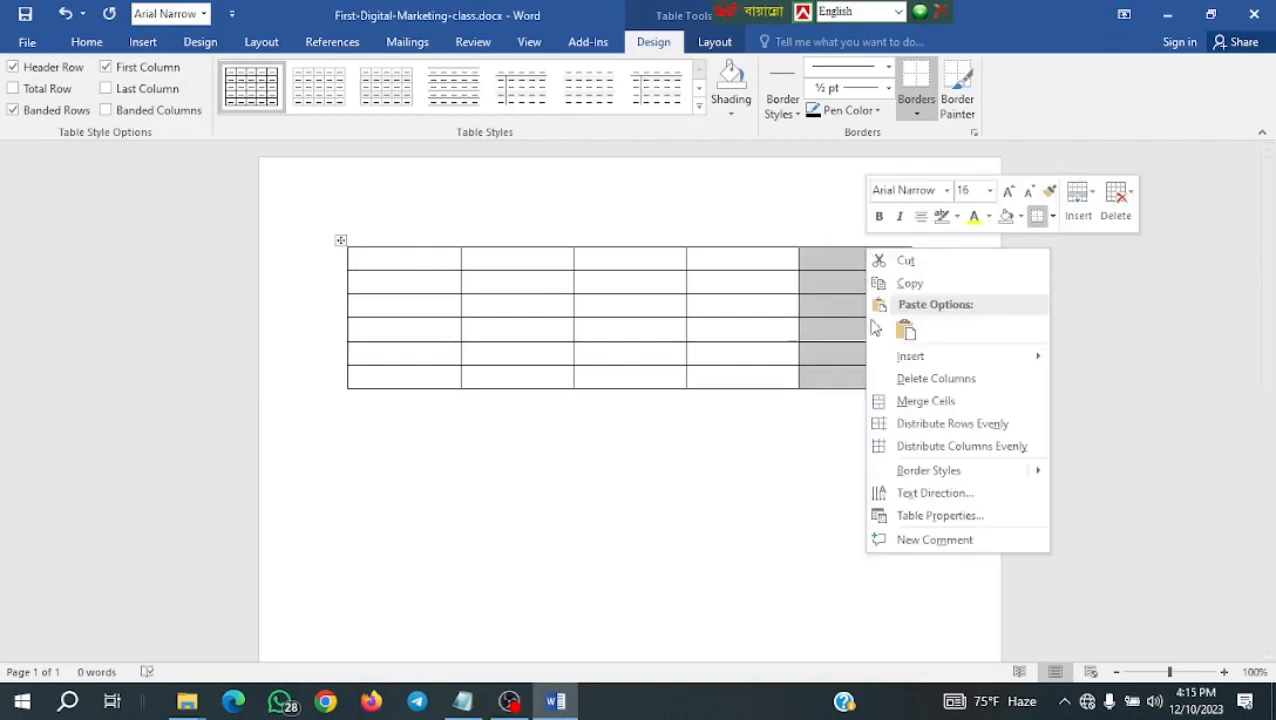
{"action": "left_click", "coordinate": [936, 384]}
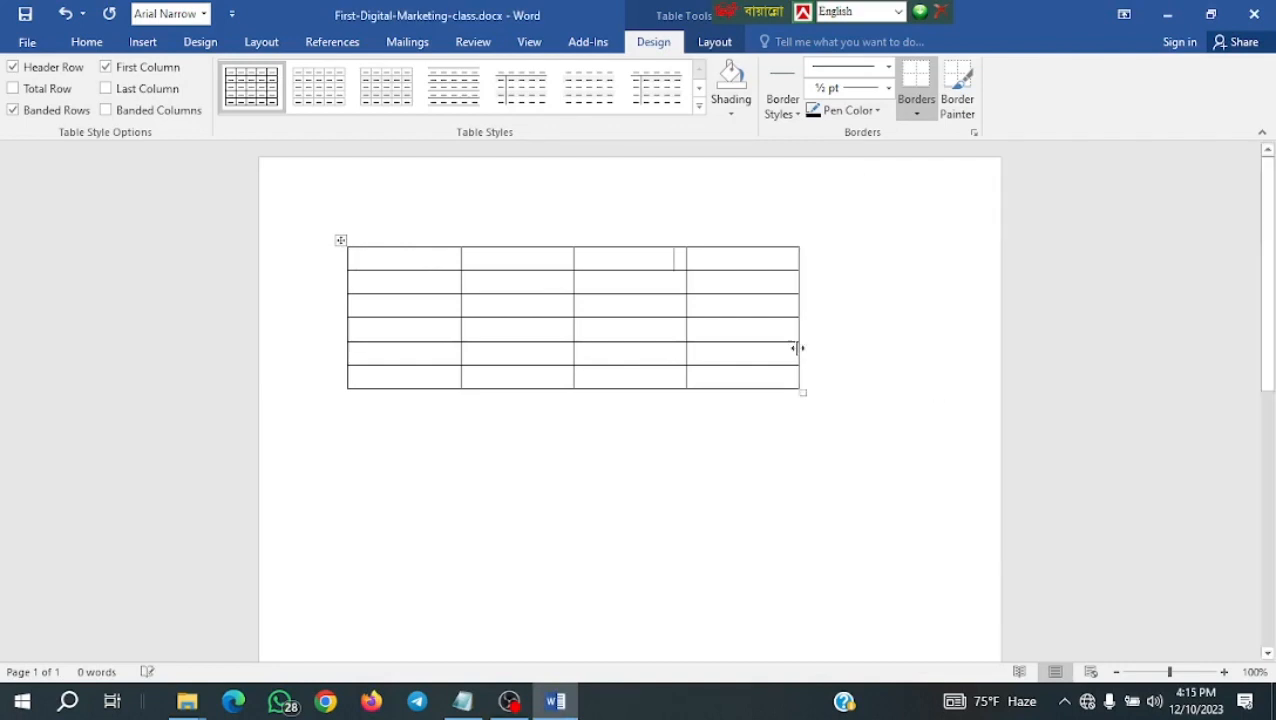
{"action": "left_click", "coordinate": [736, 236]}
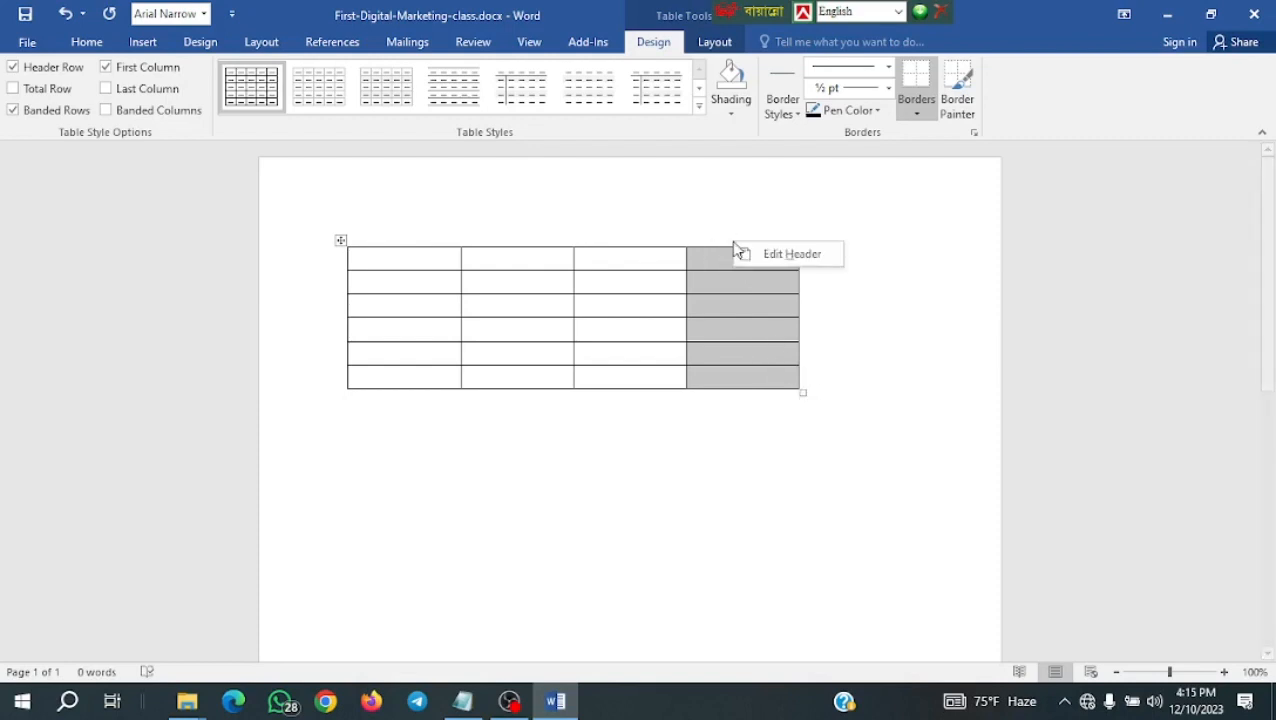
{"action": "right_click", "coordinate": [716, 268]}
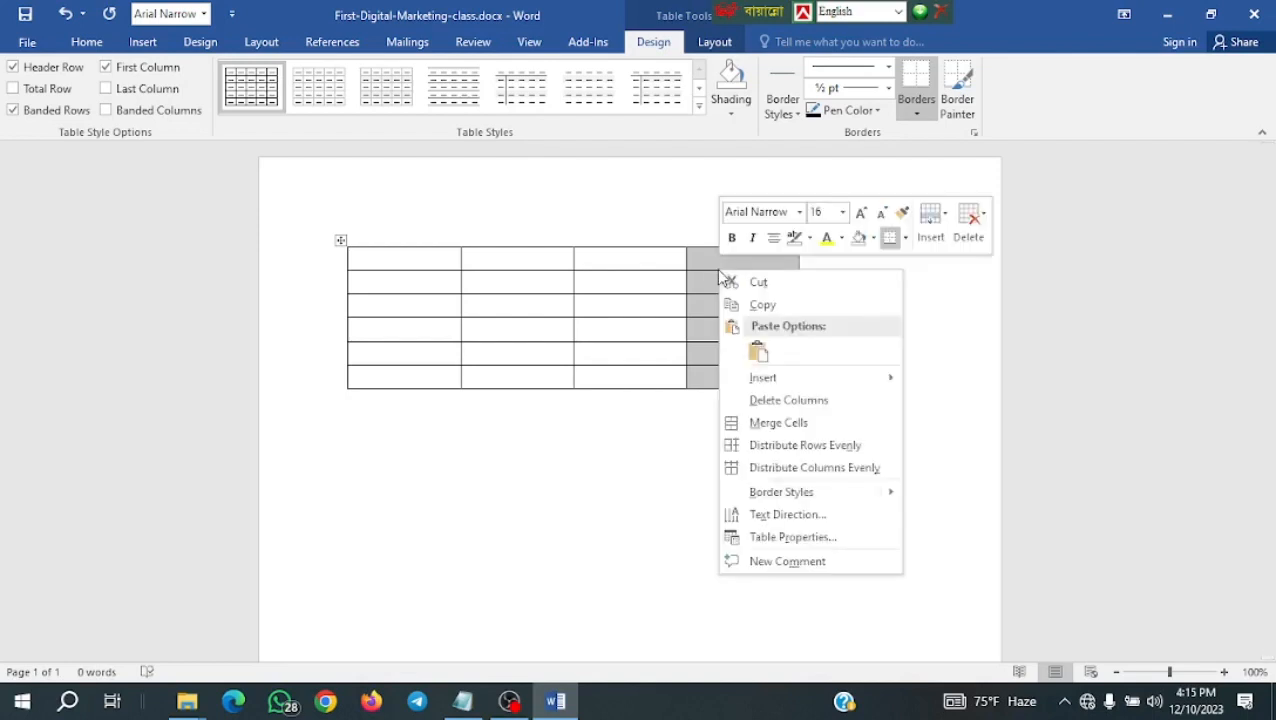
{"action": "left_click", "coordinate": [805, 400]}
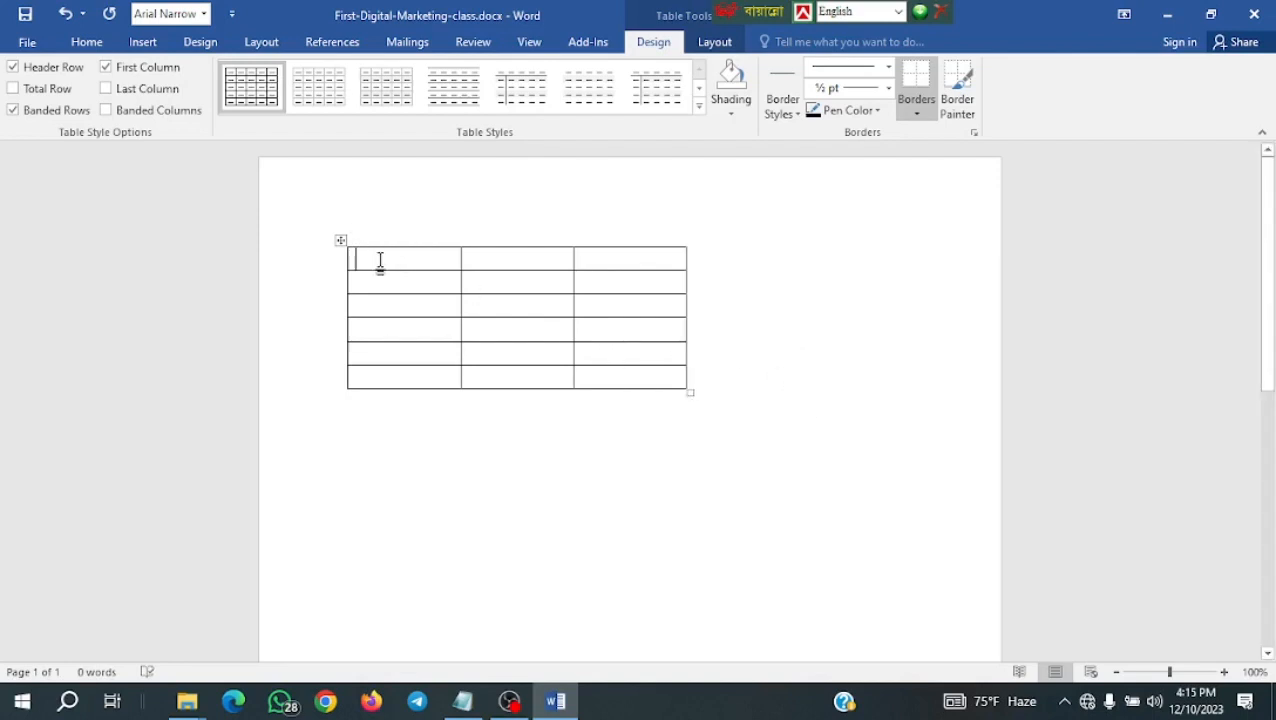
Enter "Product Name" in the table's first header cell and widen the first column to fit it on one line.
{"action": "type", "text": "Pr"}
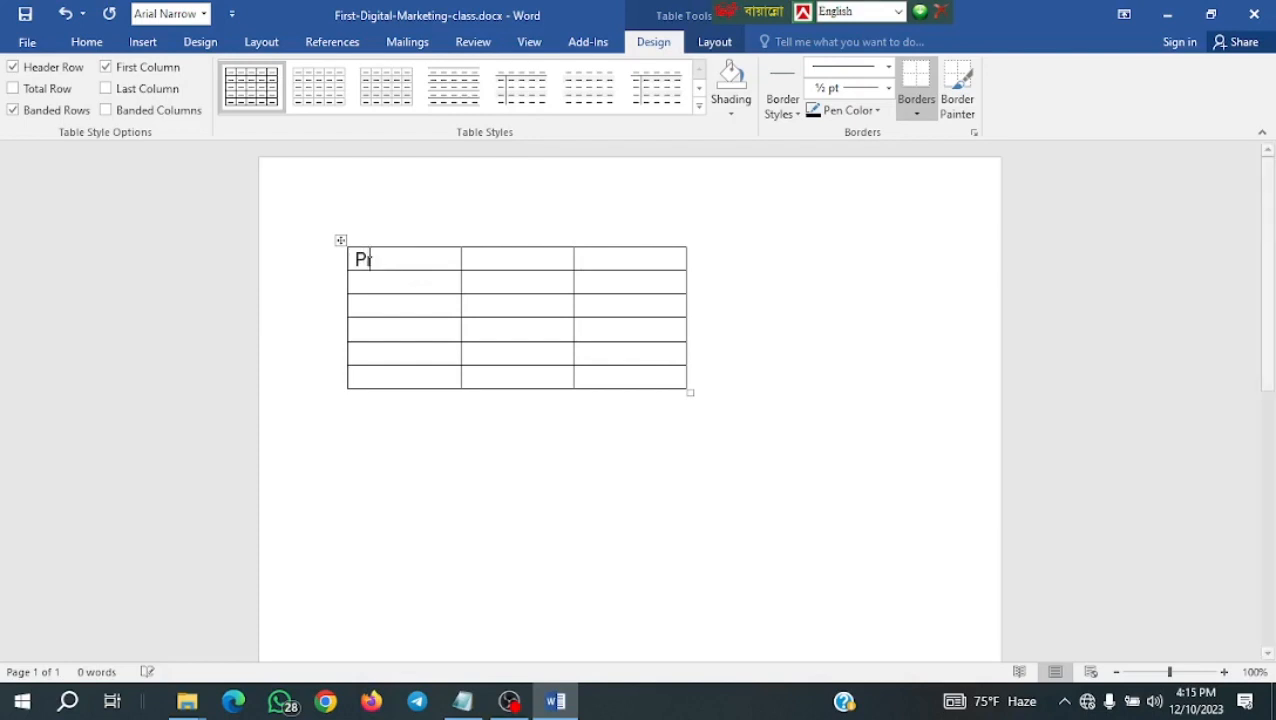
{"action": "type", "text": "oduct "}
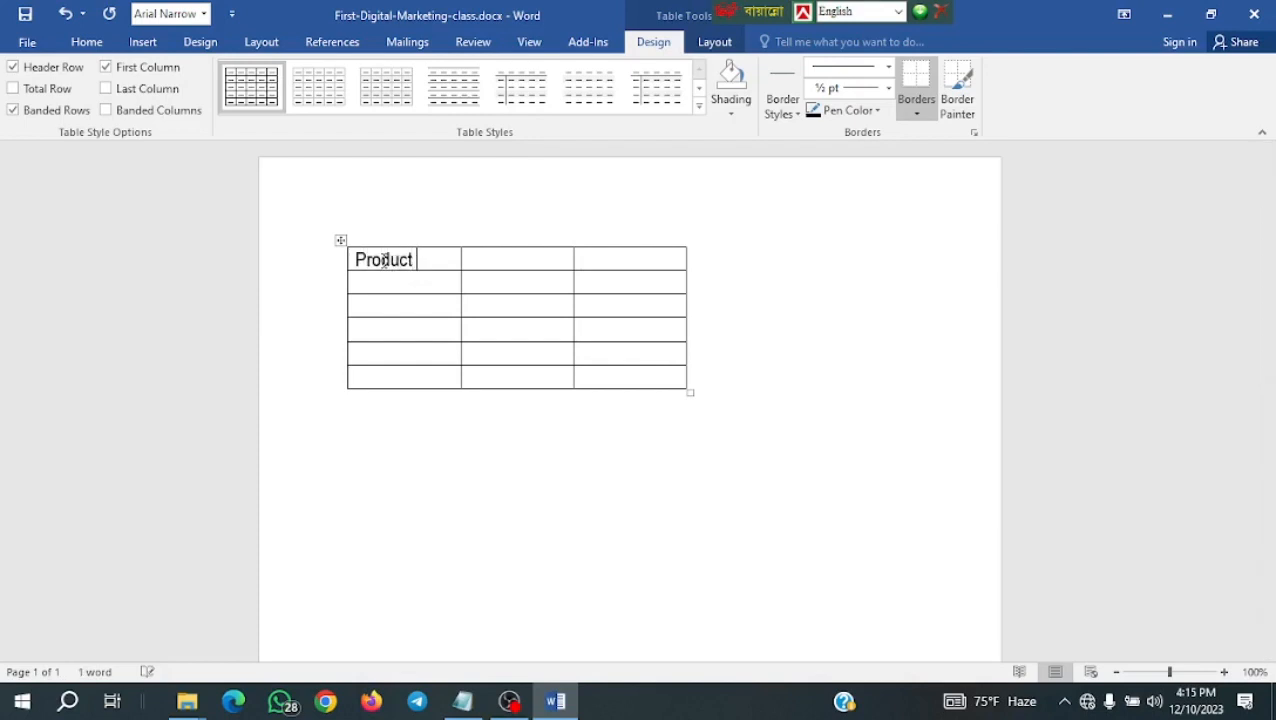
{"action": "type", "text": "Name"}
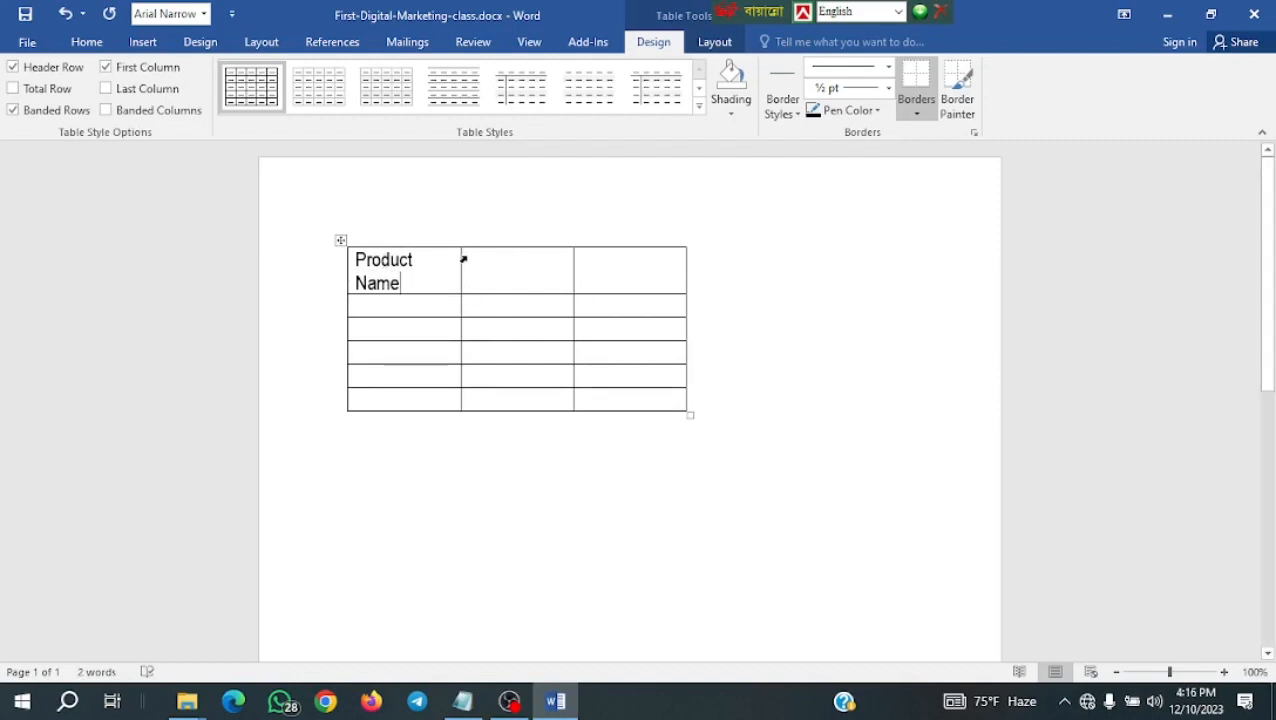
{"action": "left_click_drag", "start_coordinate": [459, 256], "coordinate": [477, 257]}
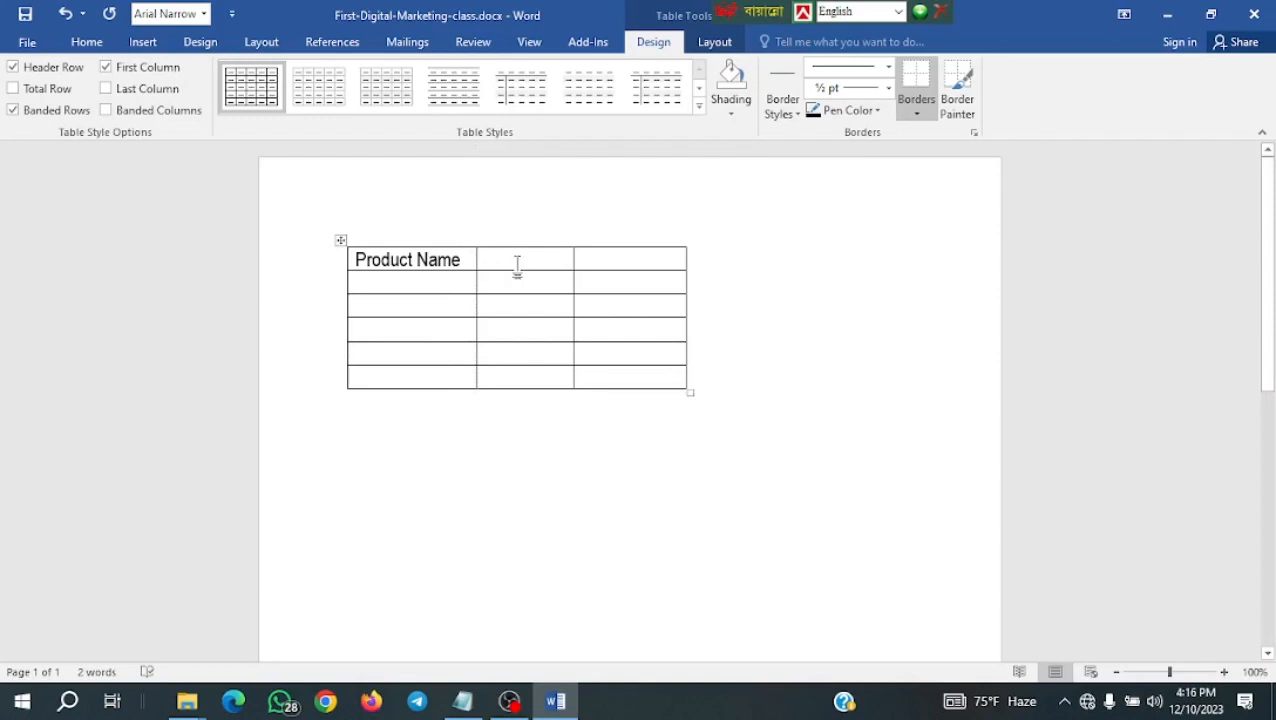
Enter "Product Price" in the second header cell and widen the second column to fit it on one line.
{"action": "type", "text": "Pro"}
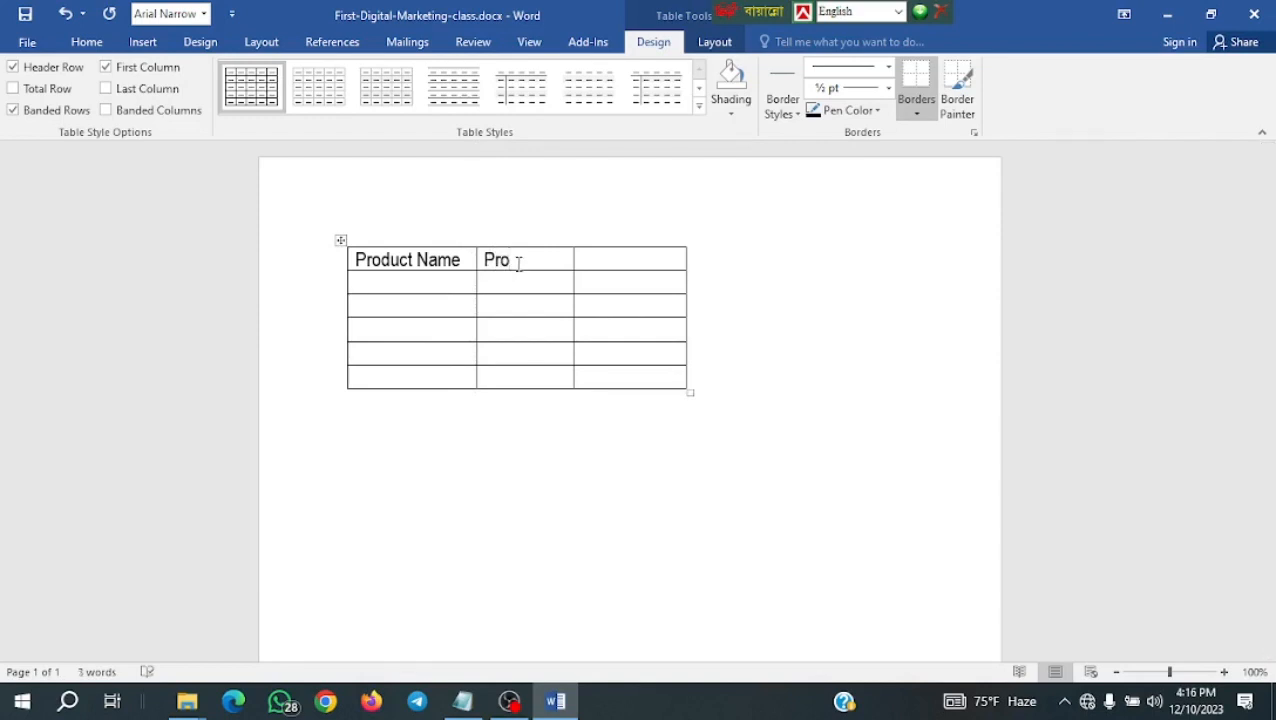
{"action": "type", "text": "duct Price"}
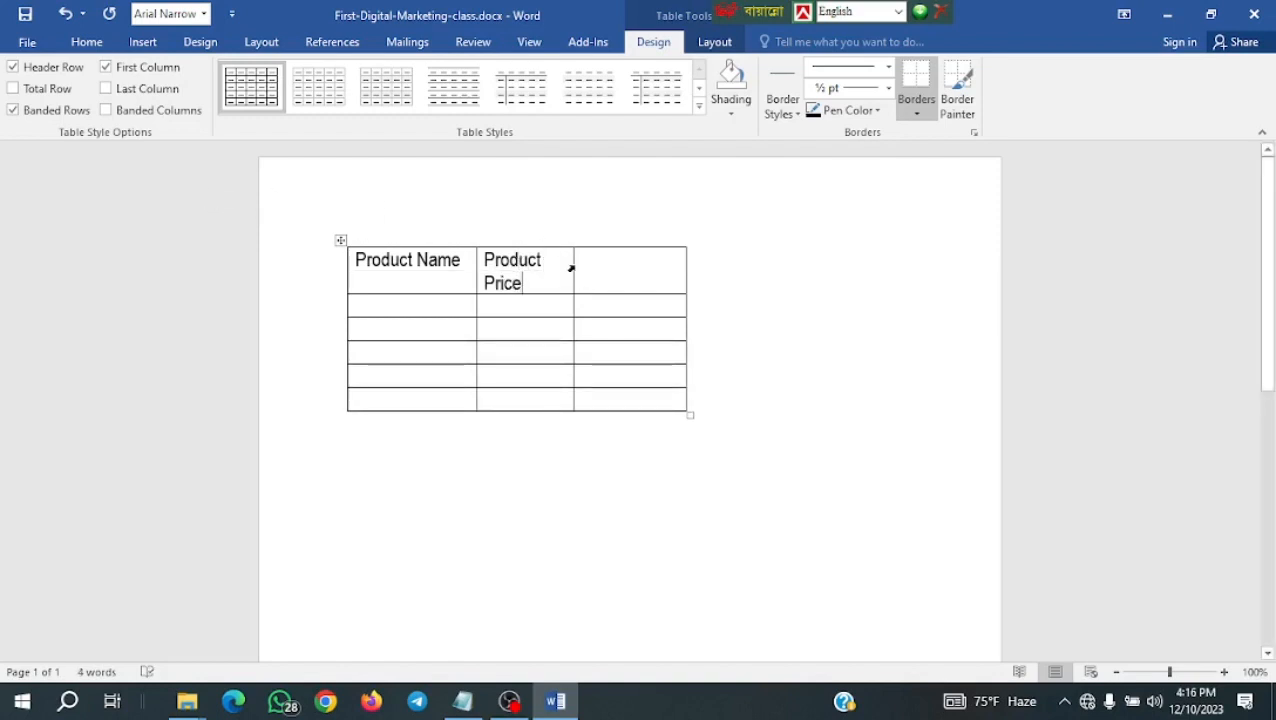
{"action": "left_click_drag", "start_coordinate": [573, 265], "coordinate": [589, 262]}
Enter "Product Imae" in the third header cell and widen the last column so the heading fits on one line.
{"action": "left_click", "coordinate": [604, 261]}
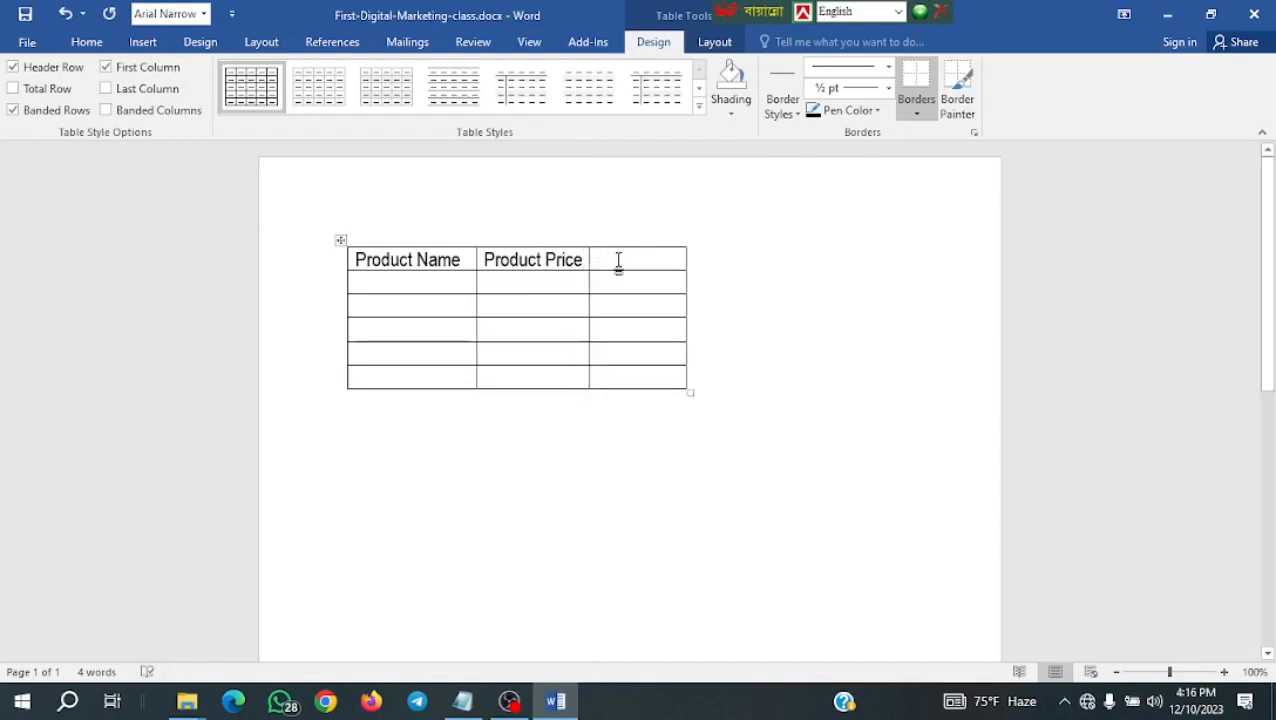
{"action": "type", "text": "Pro"}
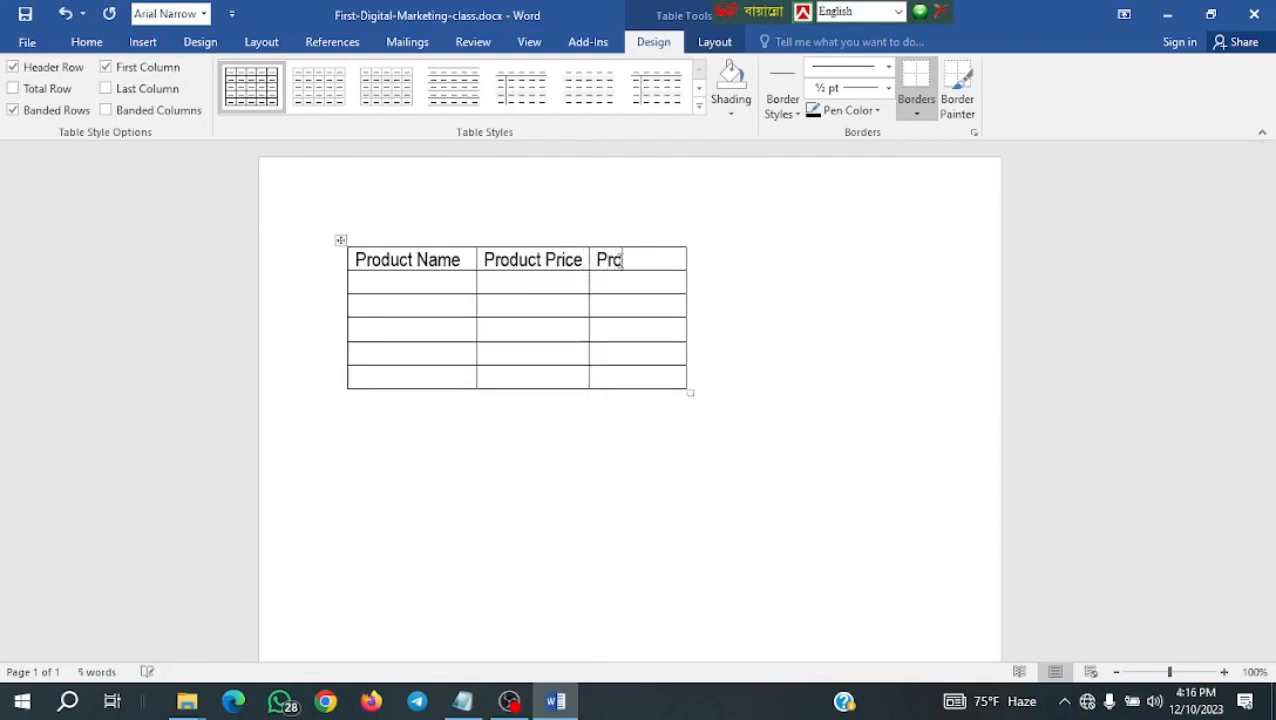
{"action": "type", "text": "du"}
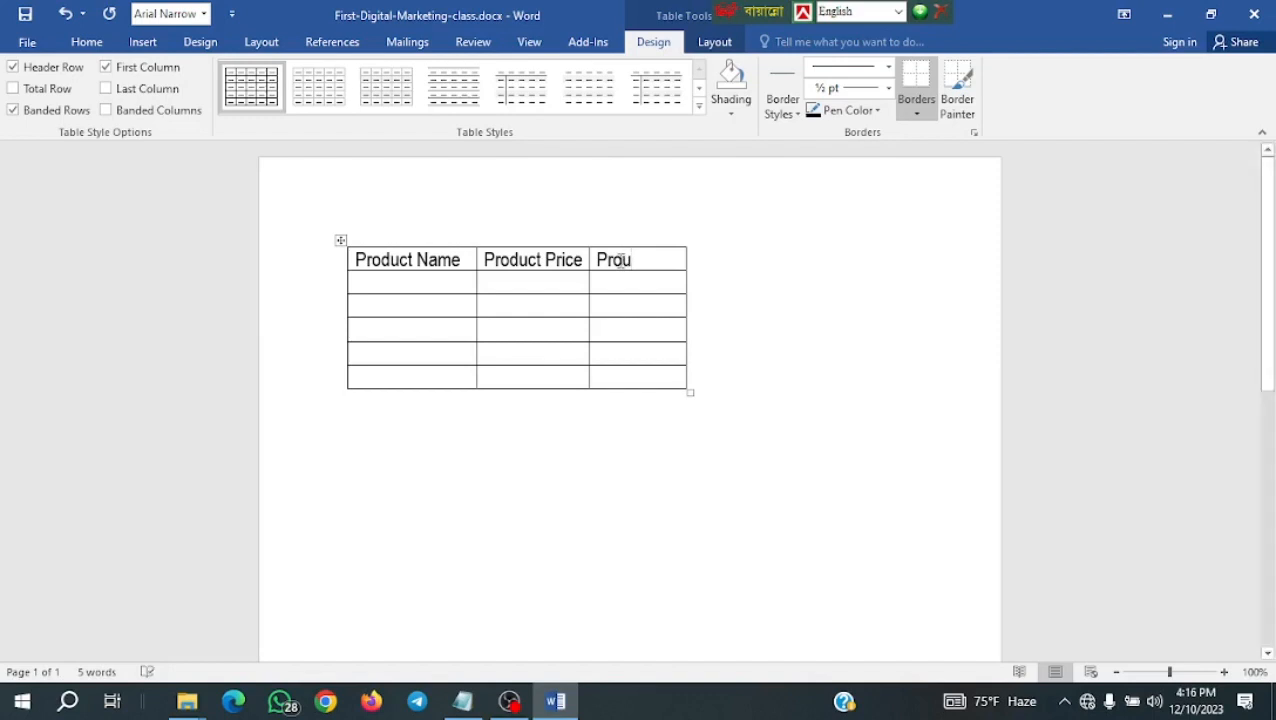
{"action": "key", "text": "BackSpace"}
{"action": "type", "text": "du"}
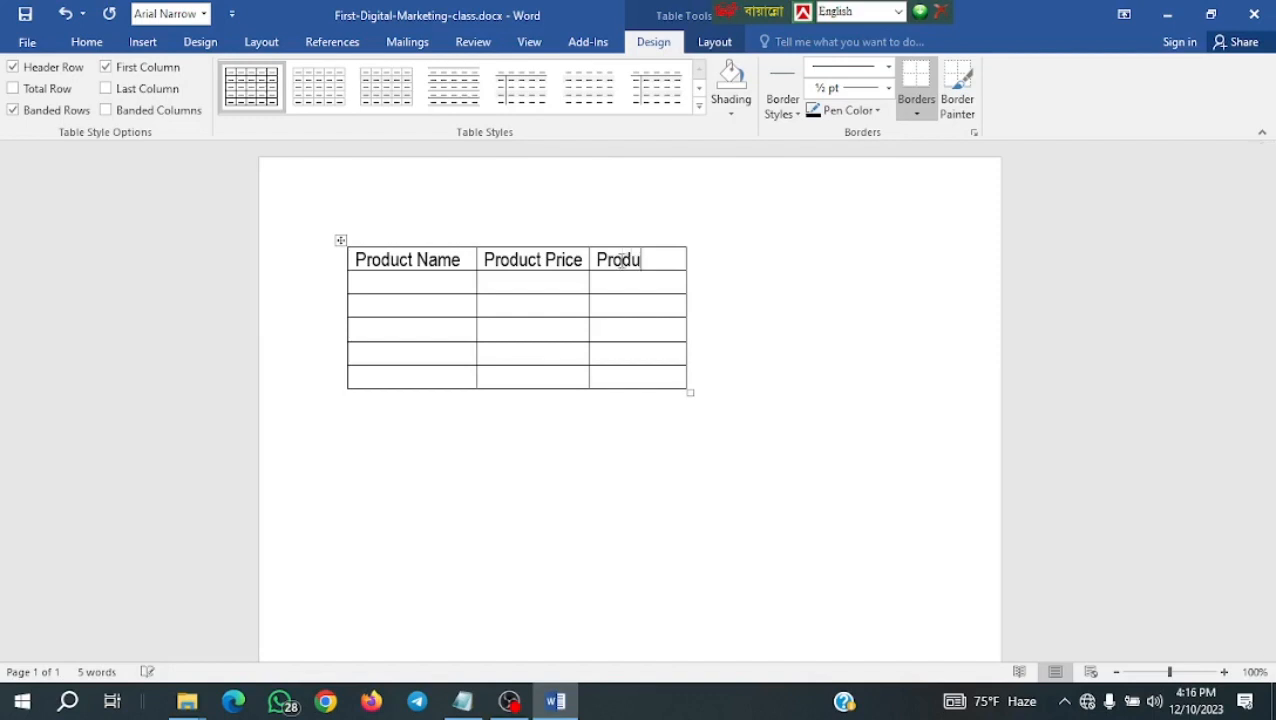
{"action": "type", "text": "ct Imae"}
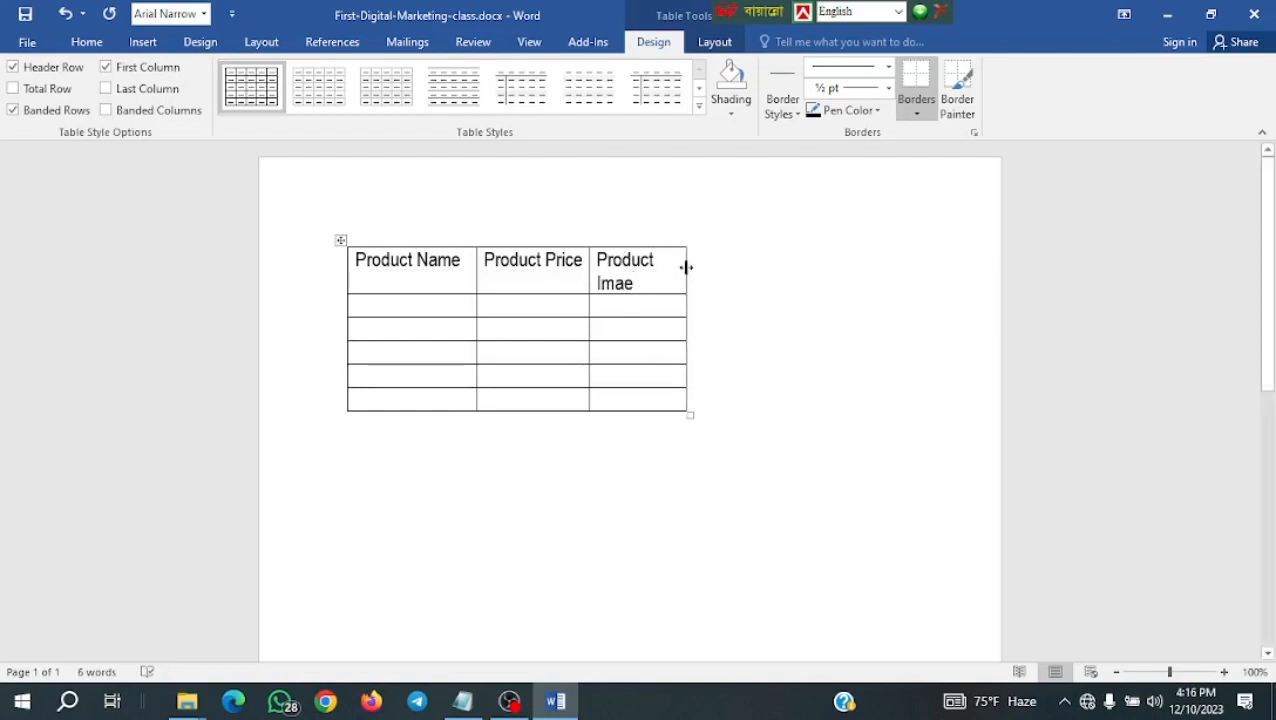
{"action": "left_click_drag", "start_coordinate": [686, 266], "coordinate": [758, 262]}
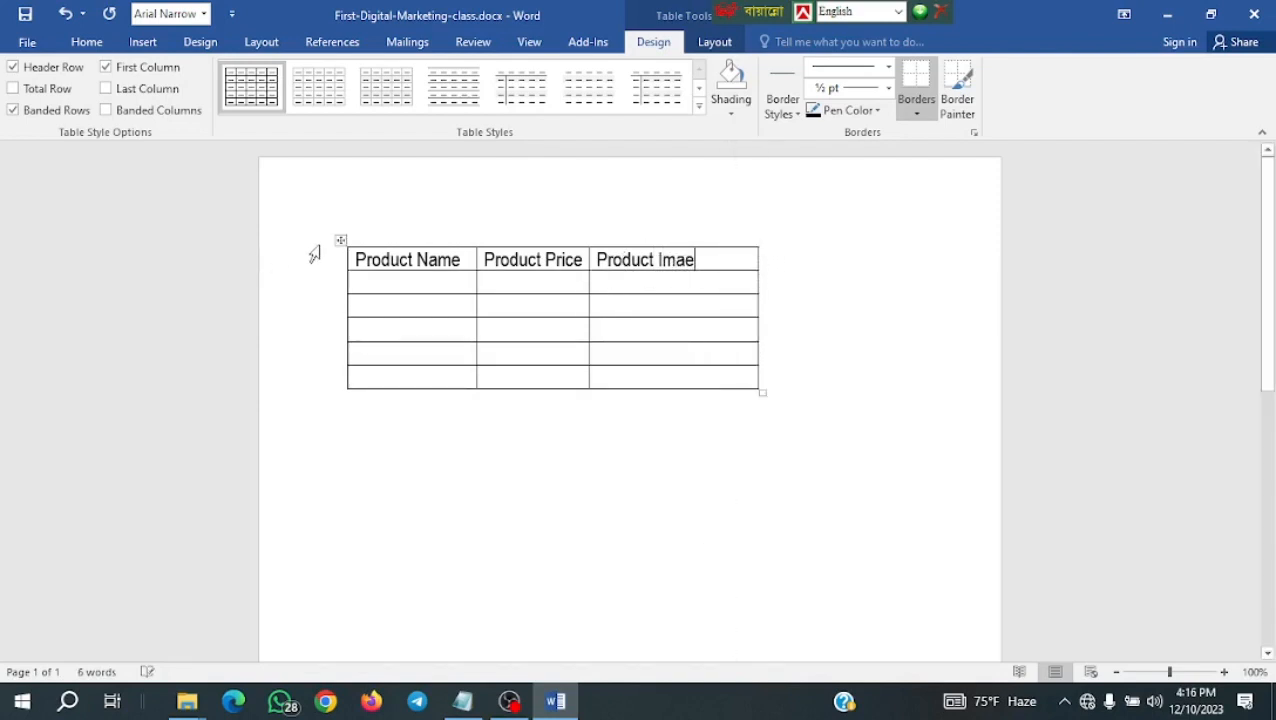
{"action": "left_click_drag", "start_coordinate": [341, 241], "coordinate": [454, 254]}
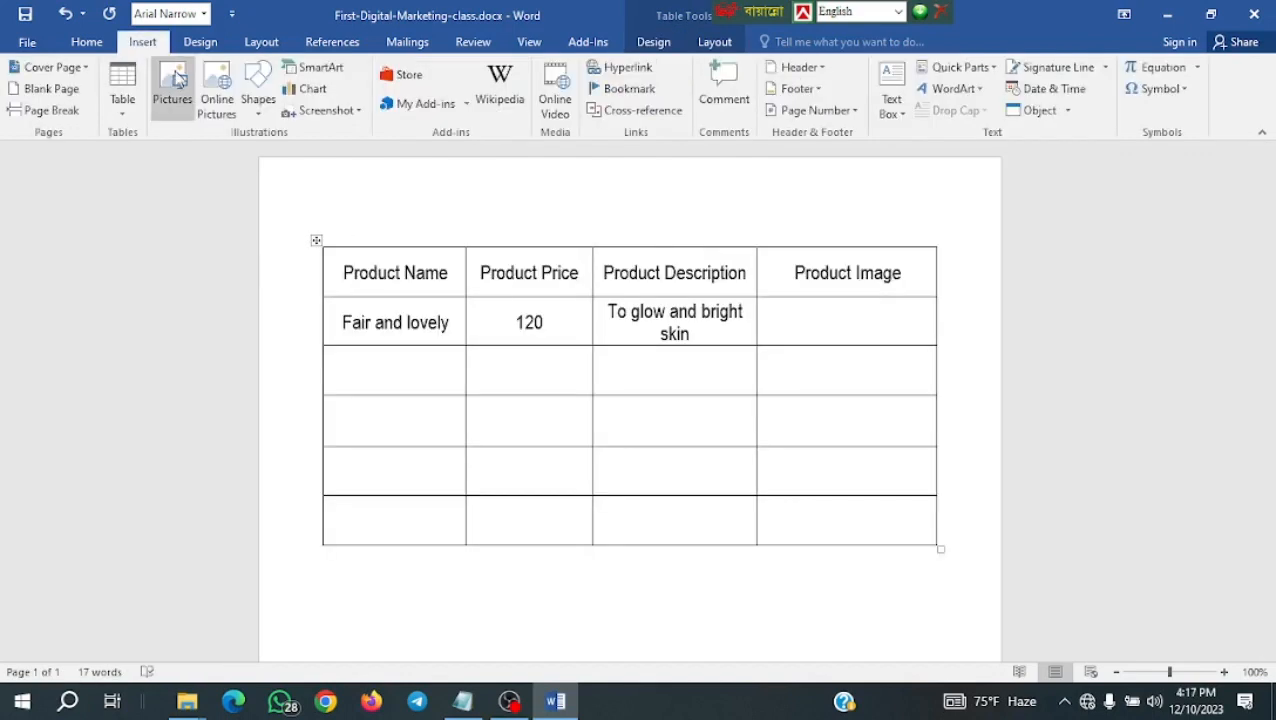
Insert Best_Women-Dress.jpg from Downloads into the Fair and lovely row's Product Image cell and shrink it to about 0.97" by 1.72".
{"action": "left_click", "coordinate": [176, 80]}
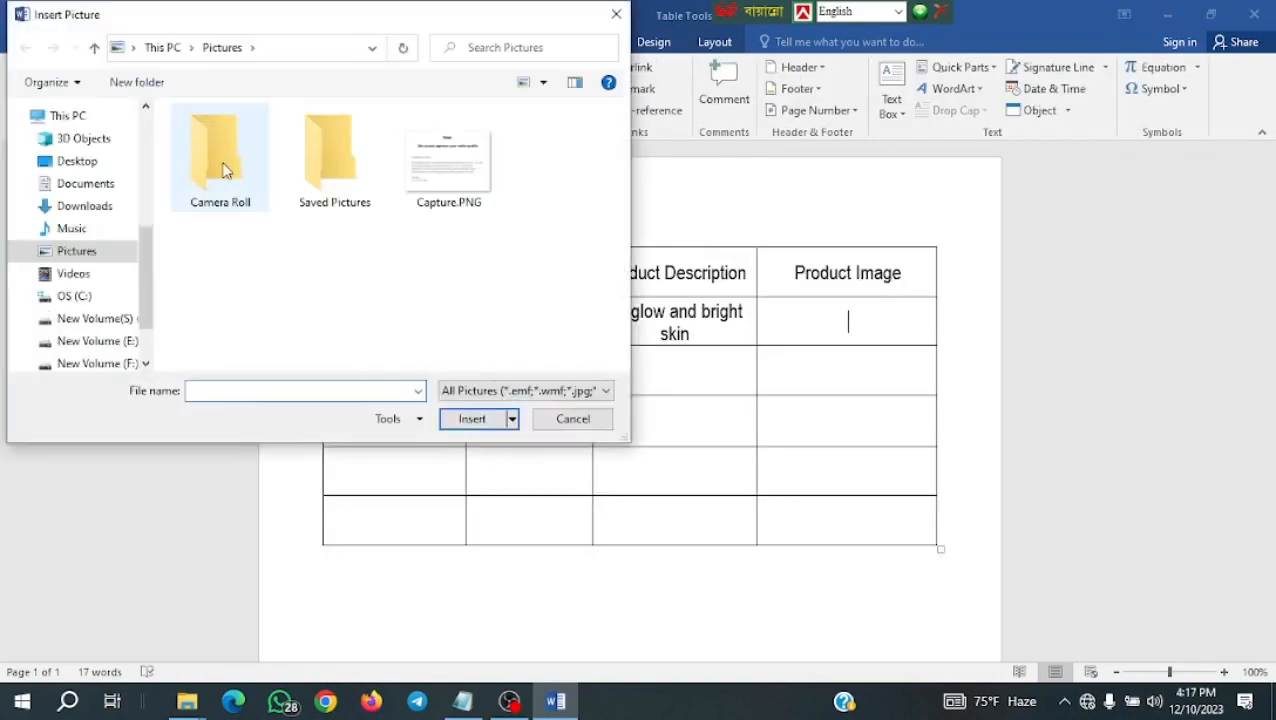
{"action": "left_click", "coordinate": [88, 207]}
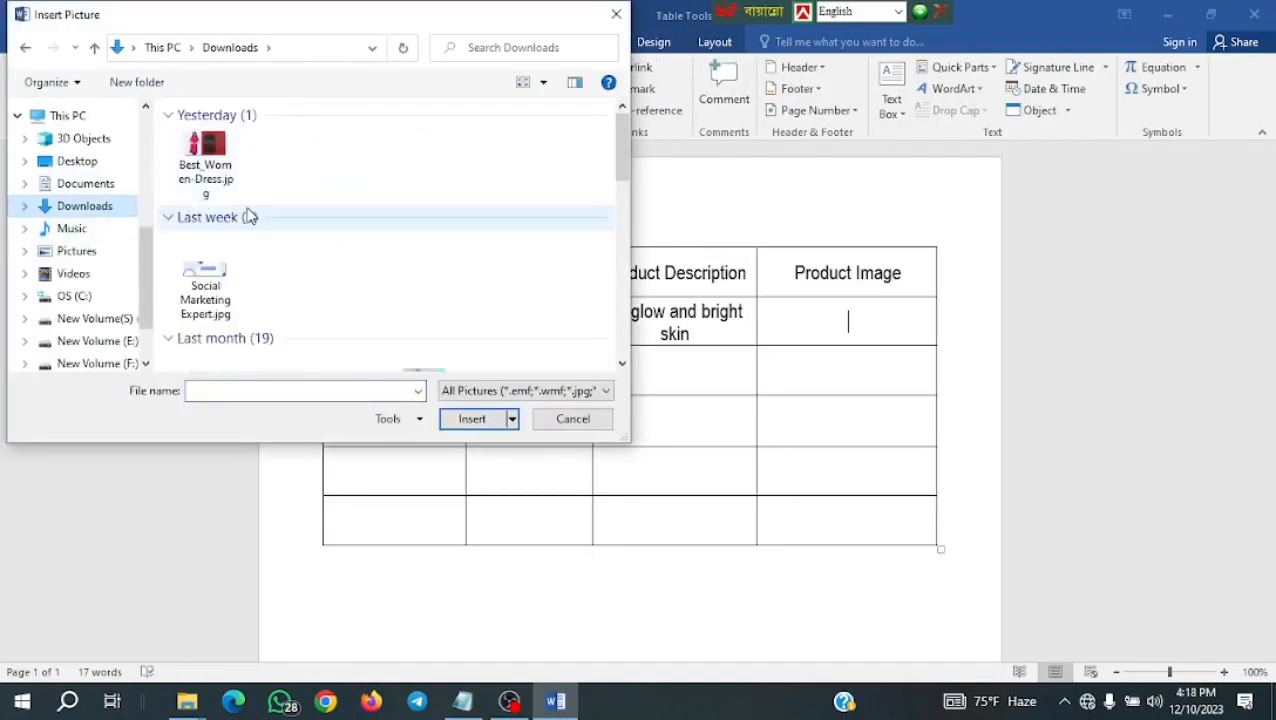
{"action": "left_click", "coordinate": [206, 160]}
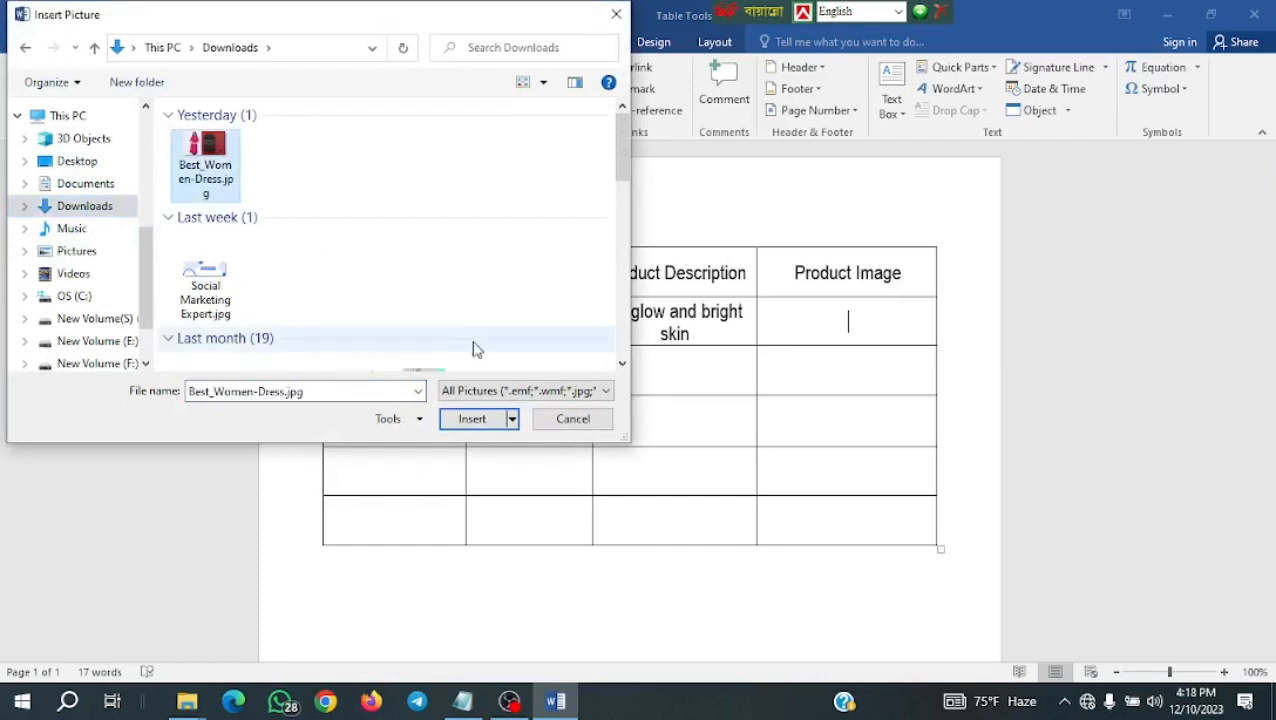
{"action": "left_click", "coordinate": [500, 425]}
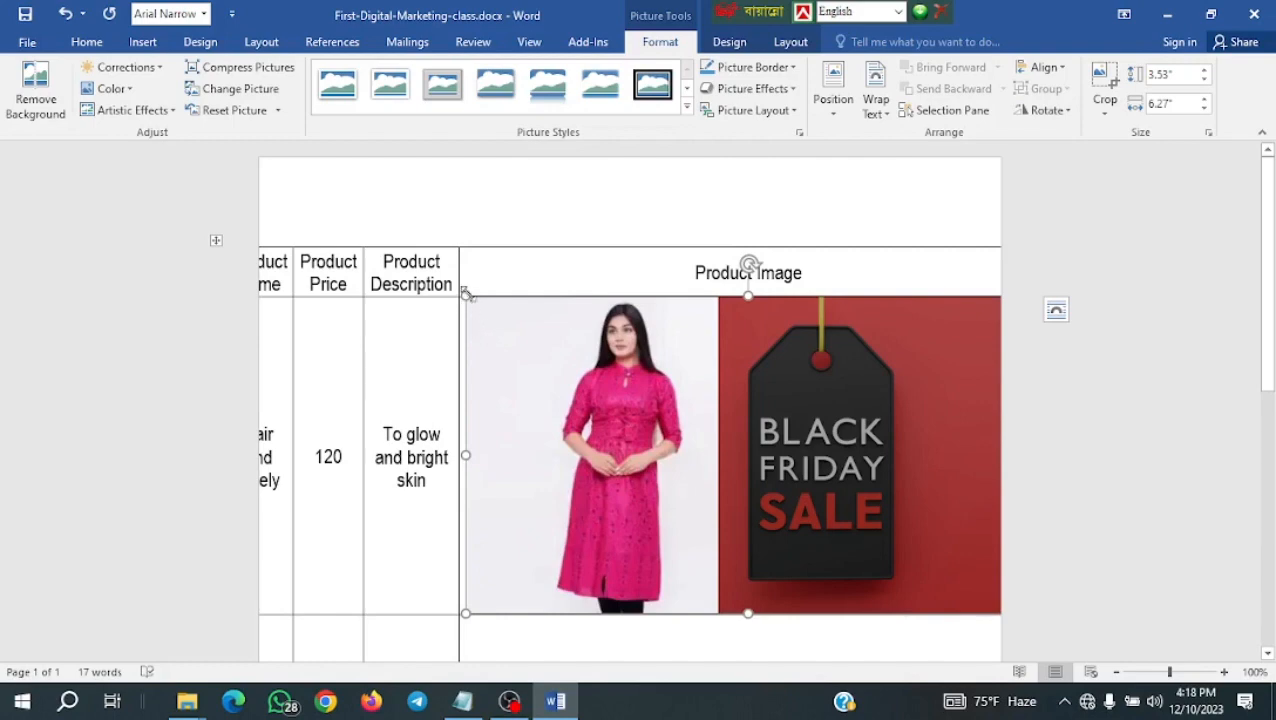
{"action": "left_click_drag", "start_coordinate": [465, 292], "coordinate": [997, 484]}
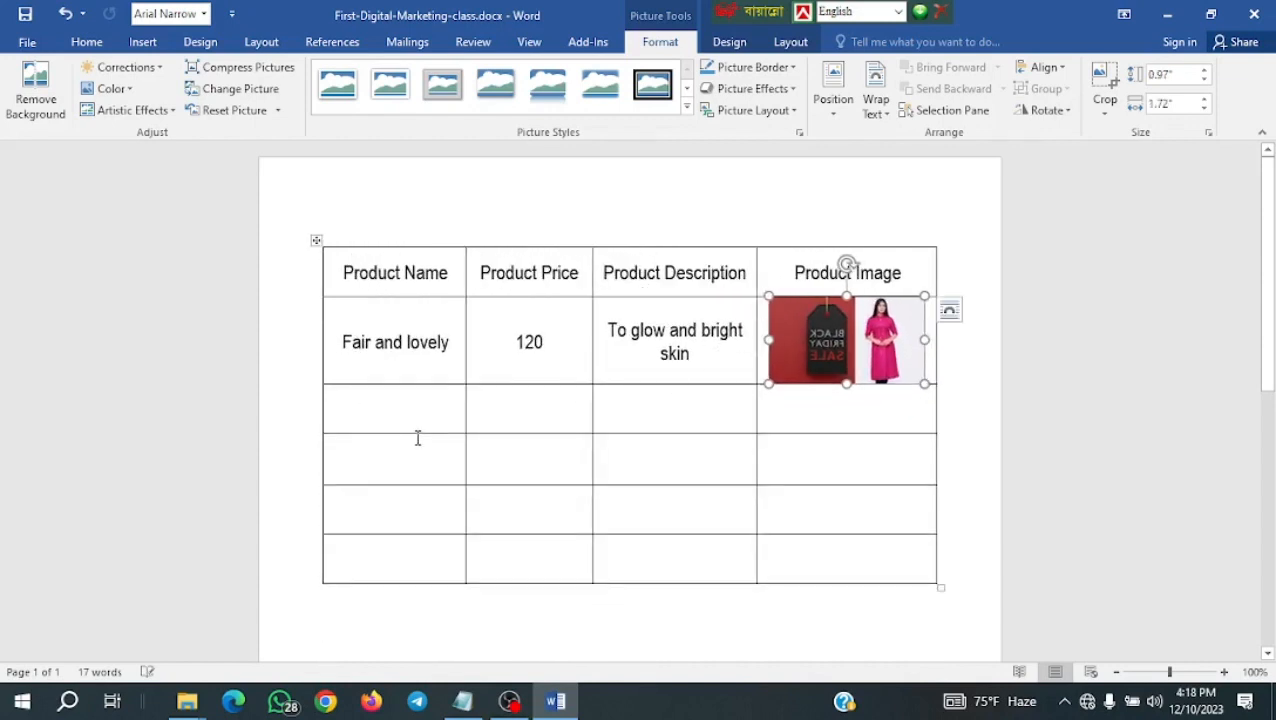
Enter "Ponds" as the product name in the row below Fair and lovely.
{"action": "left_click", "coordinate": [368, 421]}
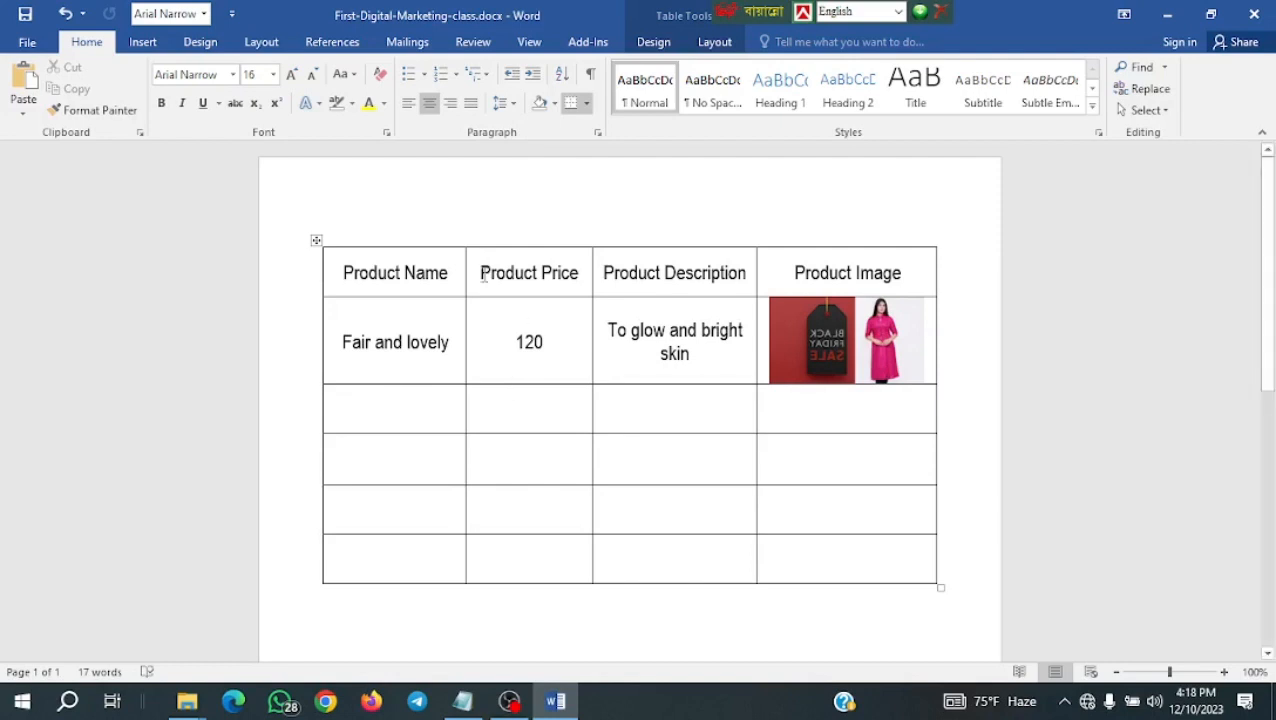
{"action": "scroll", "coordinate": [483, 277], "scroll_direction": "down", "scroll_amount": 3}
{"action": "scroll", "coordinate": [483, 277], "scroll_direction": "up", "scroll_amount": 3}
{"action": "left_click", "coordinate": [407, 410]}
{"action": "type", "text": "Ponnds"}
{"action": "key", "text": "BackSpace"}
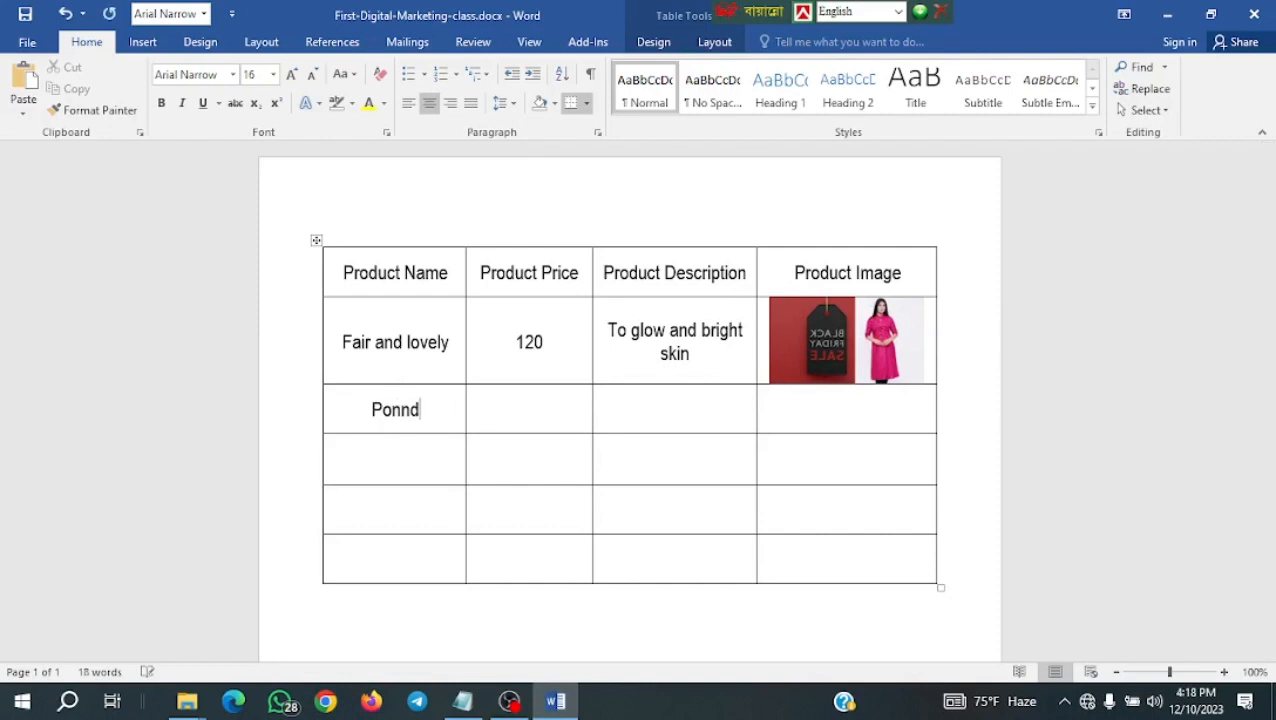
{"action": "key", "text": "BackSpace"}
{"action": "key", "text": "BackSpace"}
{"action": "type", "text": "ds"}
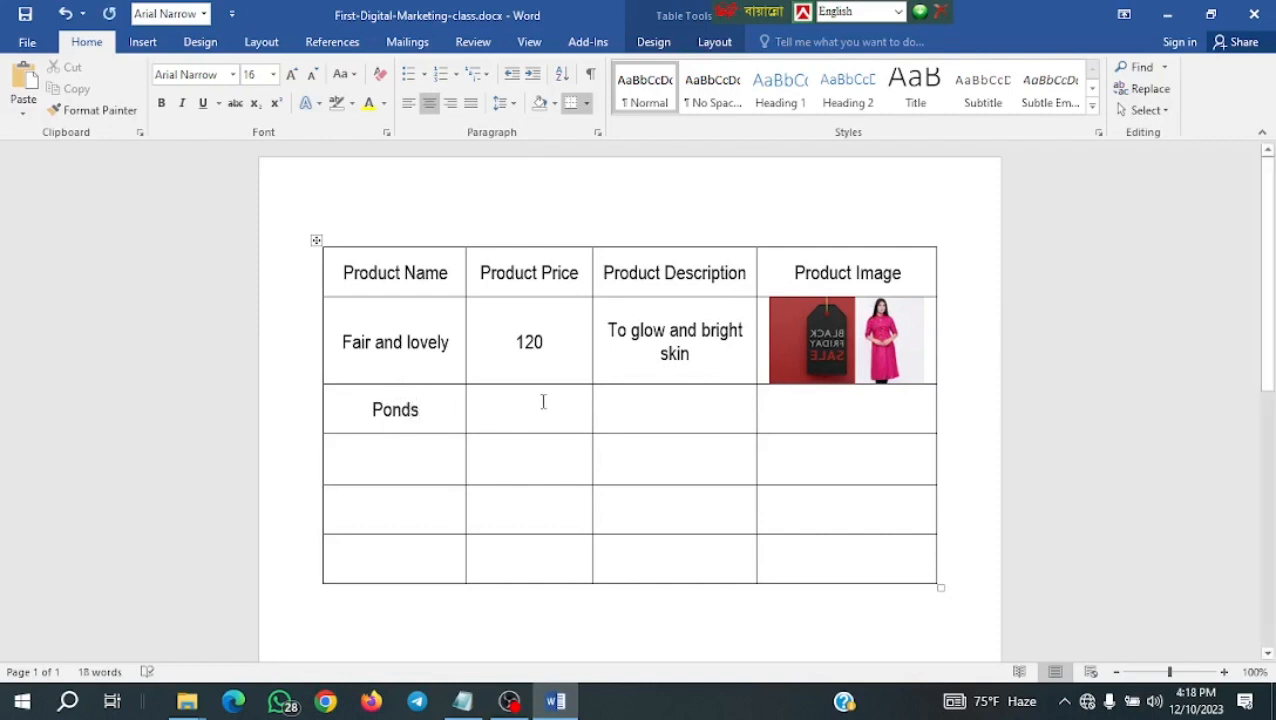
Fill in the Ponds row with the price 150 and the description "To soft skin".
{"action": "type", "text": "150"}
{"action": "type", "text": "To sof"}
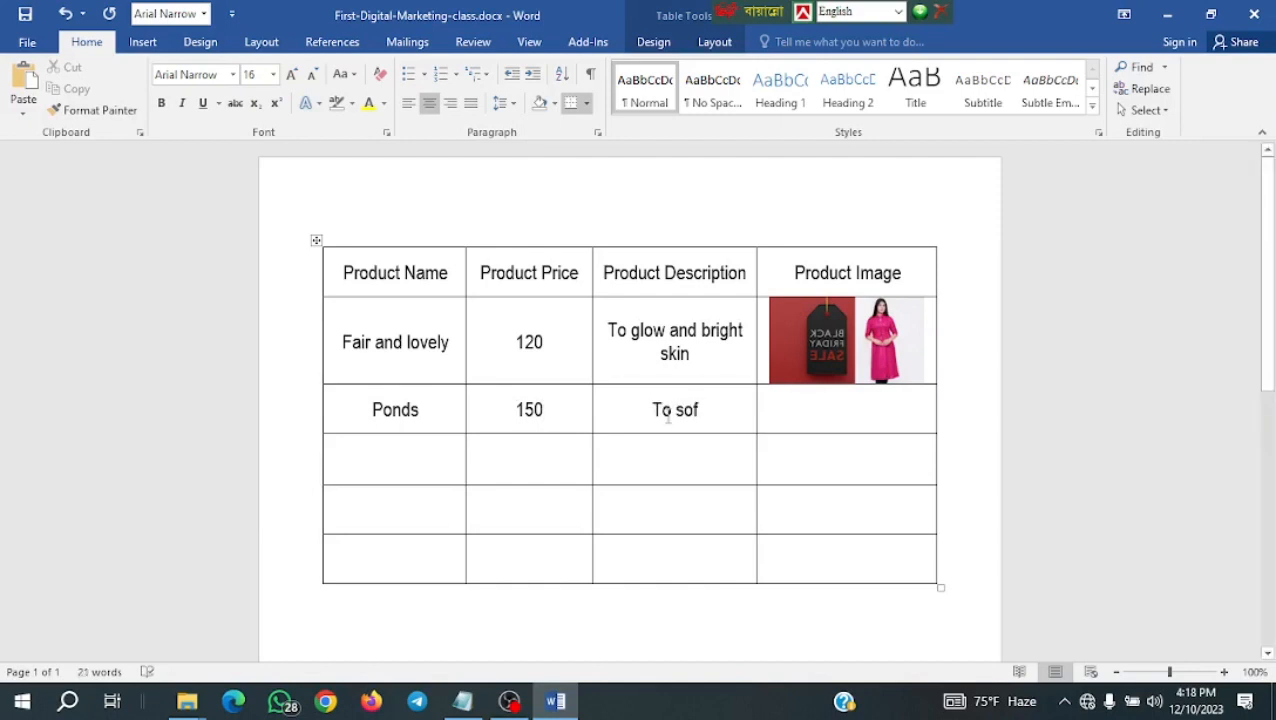
{"action": "type", "text": "t skinn"}
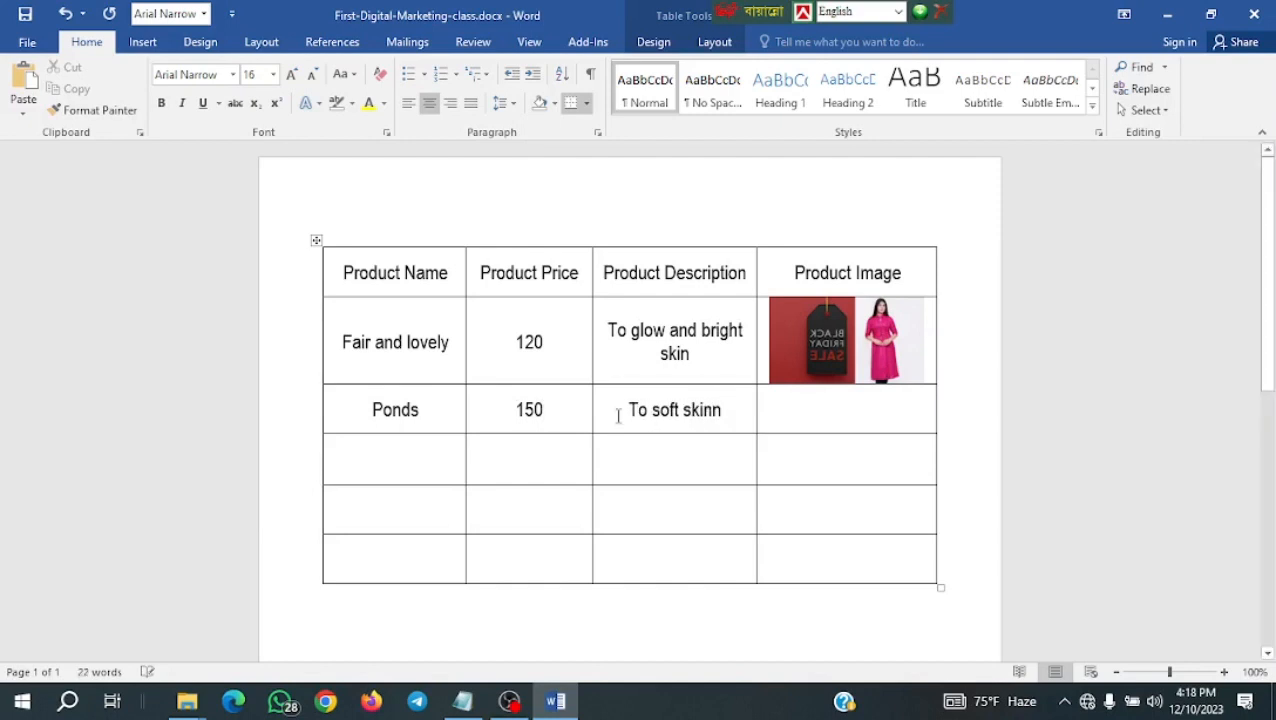
{"action": "key", "text": "BackSpace"}
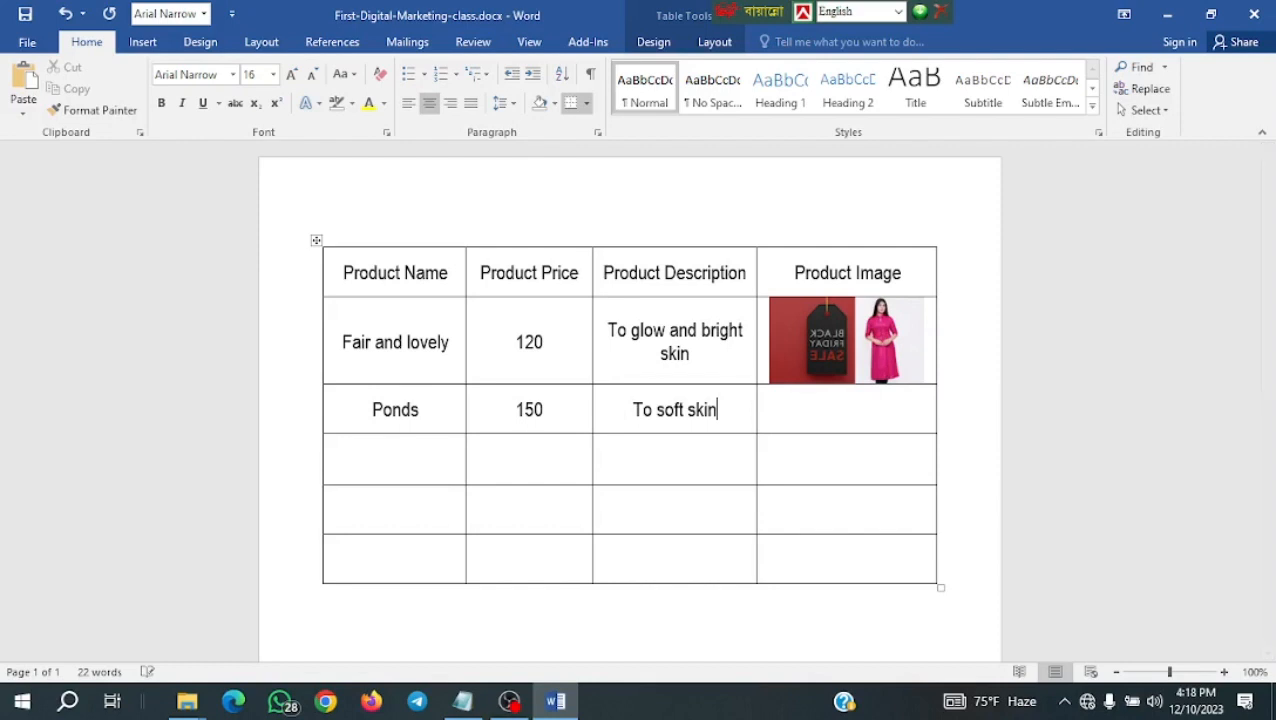
Reword the Ponds description as "For soft smooth skin" and enter "smooth" in the row's Product Image cell.
{"action": "double_click", "coordinate": [641, 410]}
{"action": "type", "text": "For"}
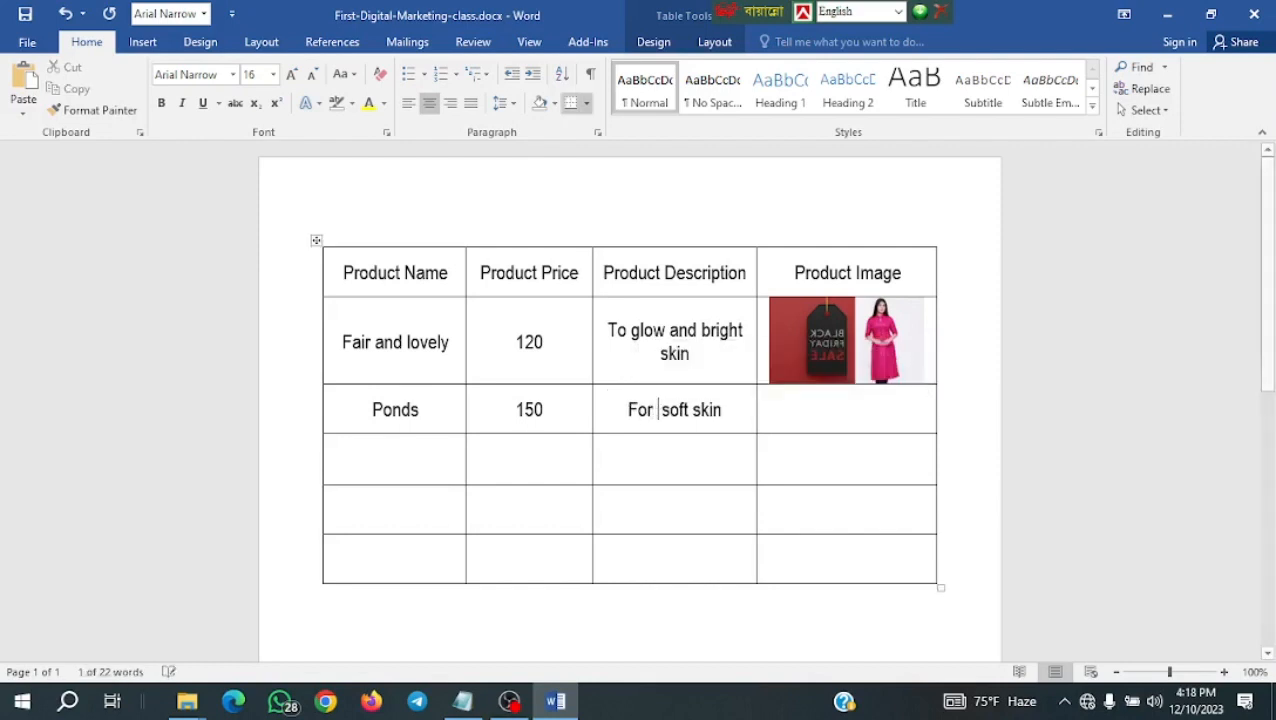
{"action": "left_click", "coordinate": [693, 410]}
{"action": "type", "text": "smooth"}
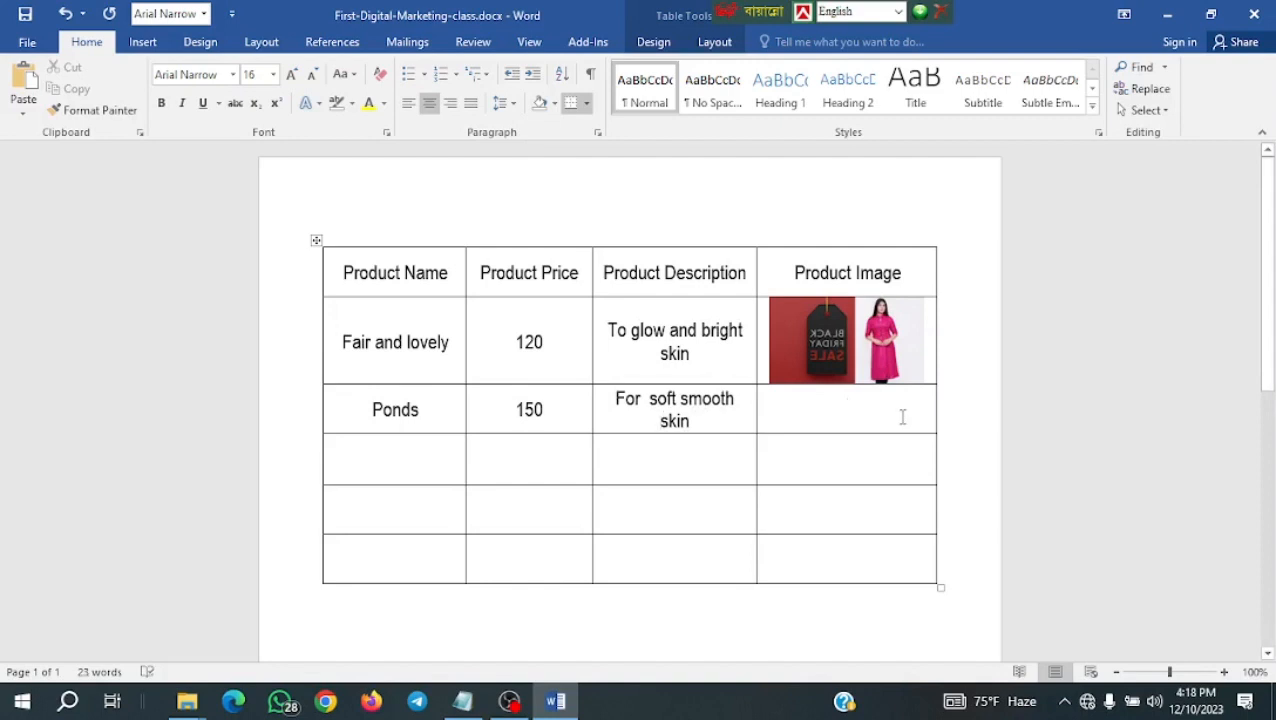
{"action": "left_click", "coordinate": [760, 410]}
{"action": "type", "text": "smooth"}
Insert eliza_fiverr.jpg from Downloads into the Ponds row's Product Image cell and shrink it to about 1.05" by 1.58".
{"action": "left_click", "coordinate": [143, 42]}
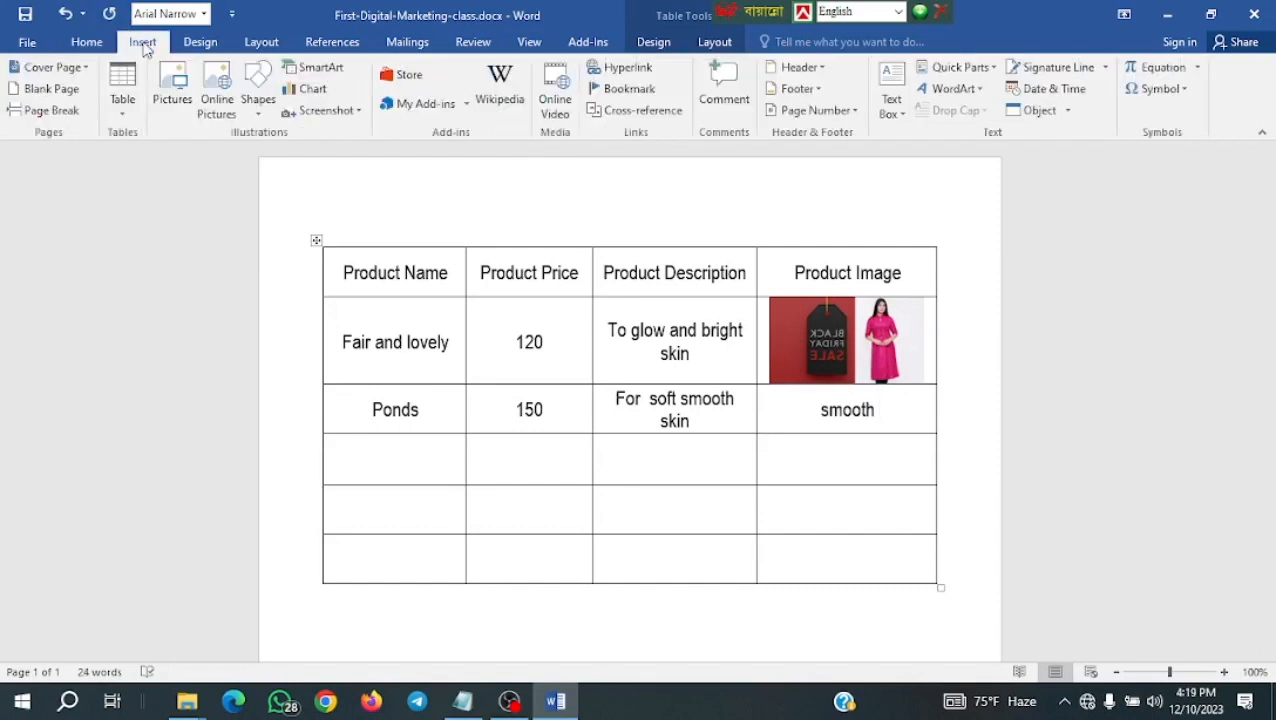
{"action": "left_click", "coordinate": [172, 90]}
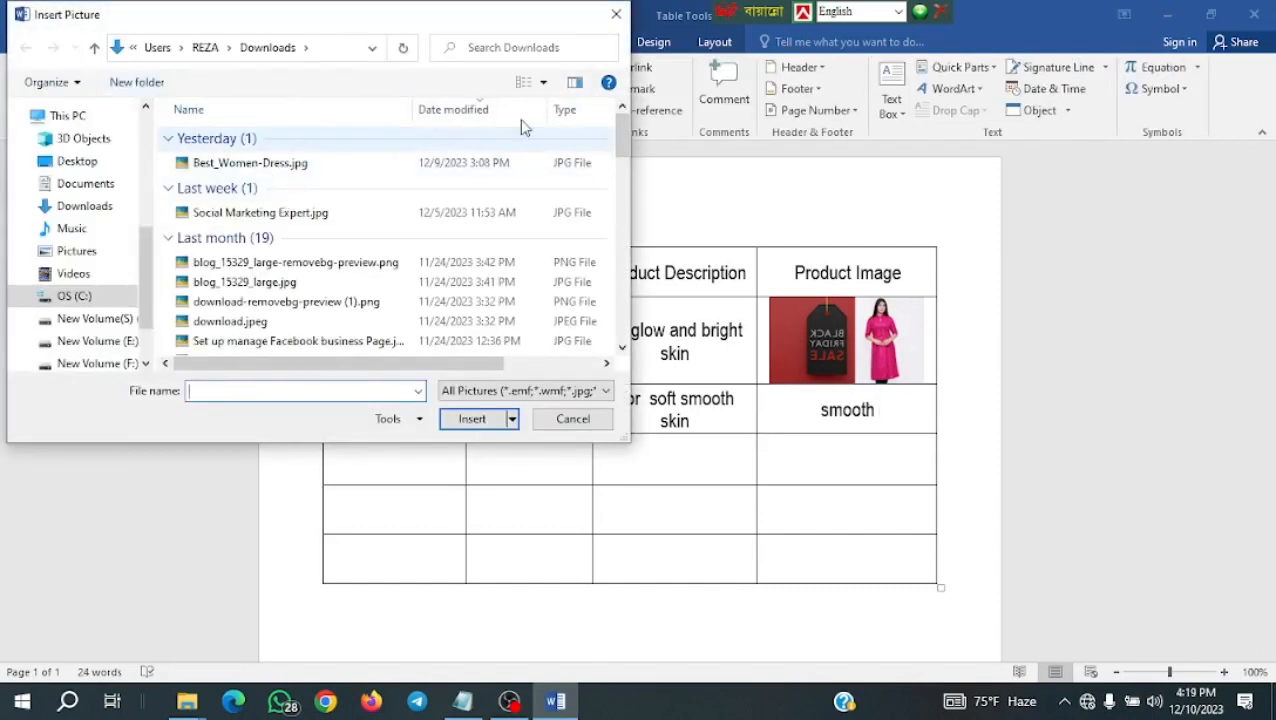
{"action": "left_click", "coordinate": [523, 84]}
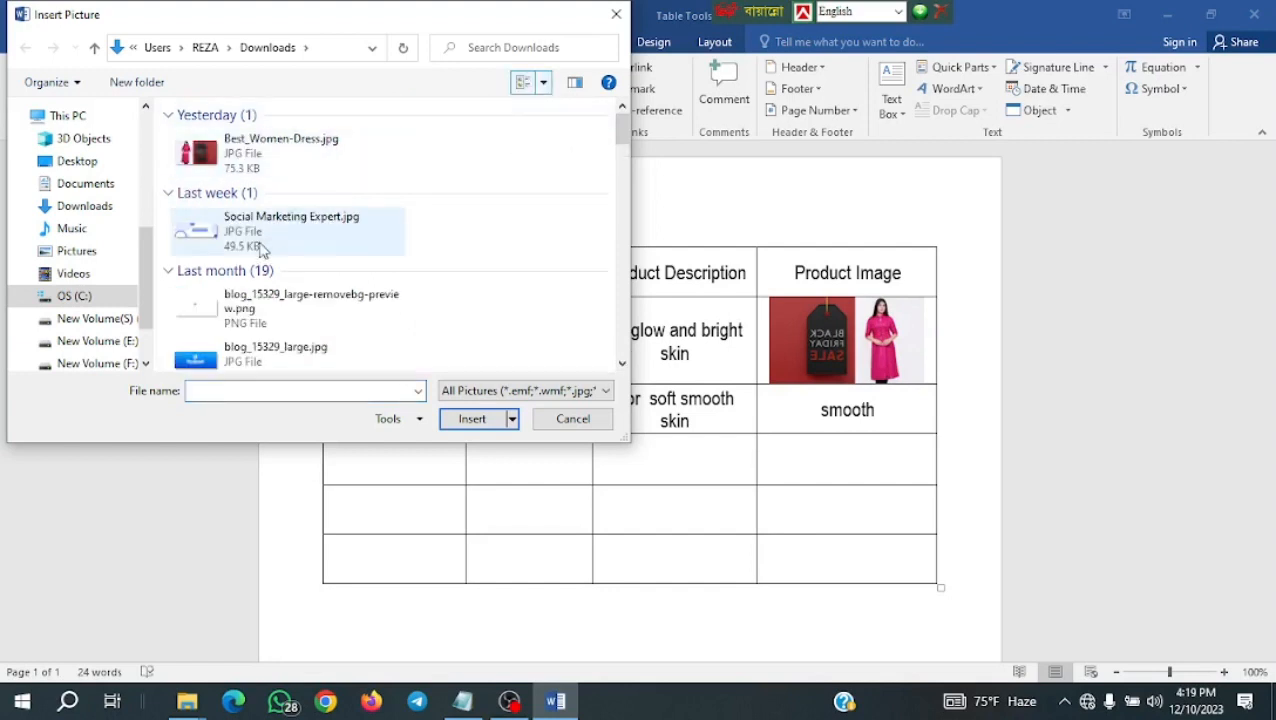
{"action": "scroll", "coordinate": [258, 248], "scroll_direction": "down", "scroll_amount": 10}
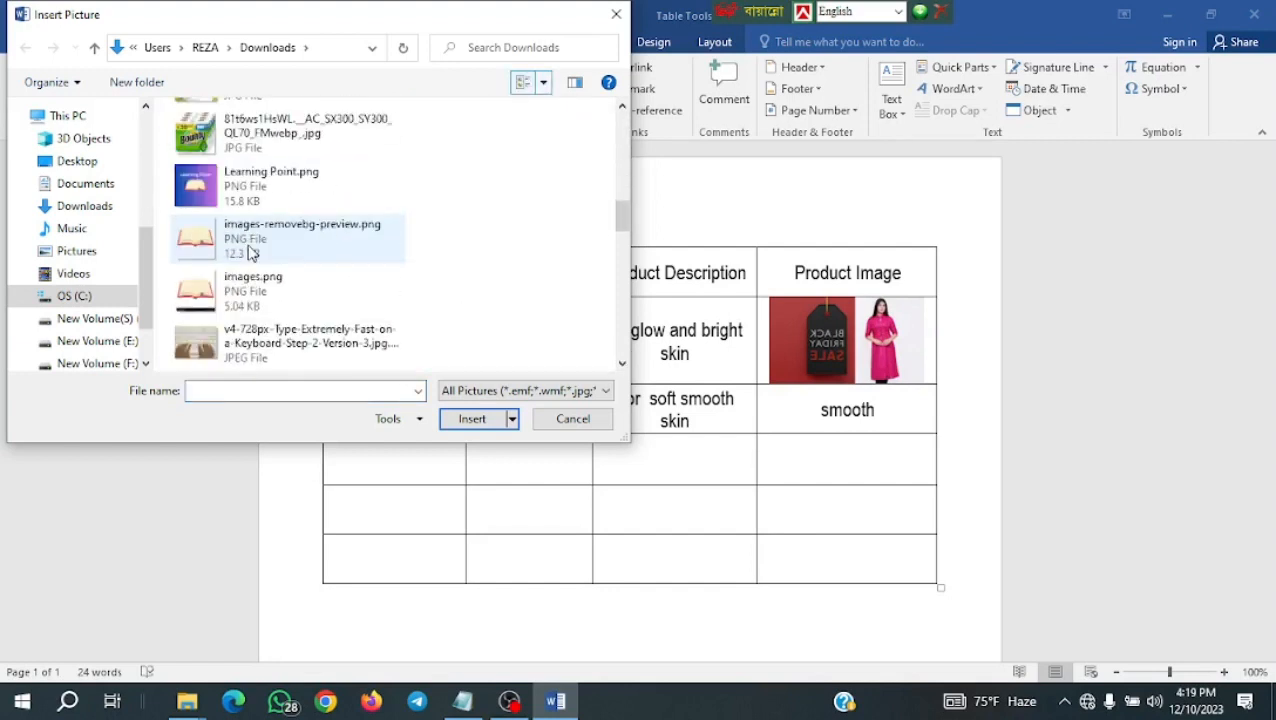
{"action": "scroll", "coordinate": [251, 253], "scroll_direction": "down", "scroll_amount": 5}
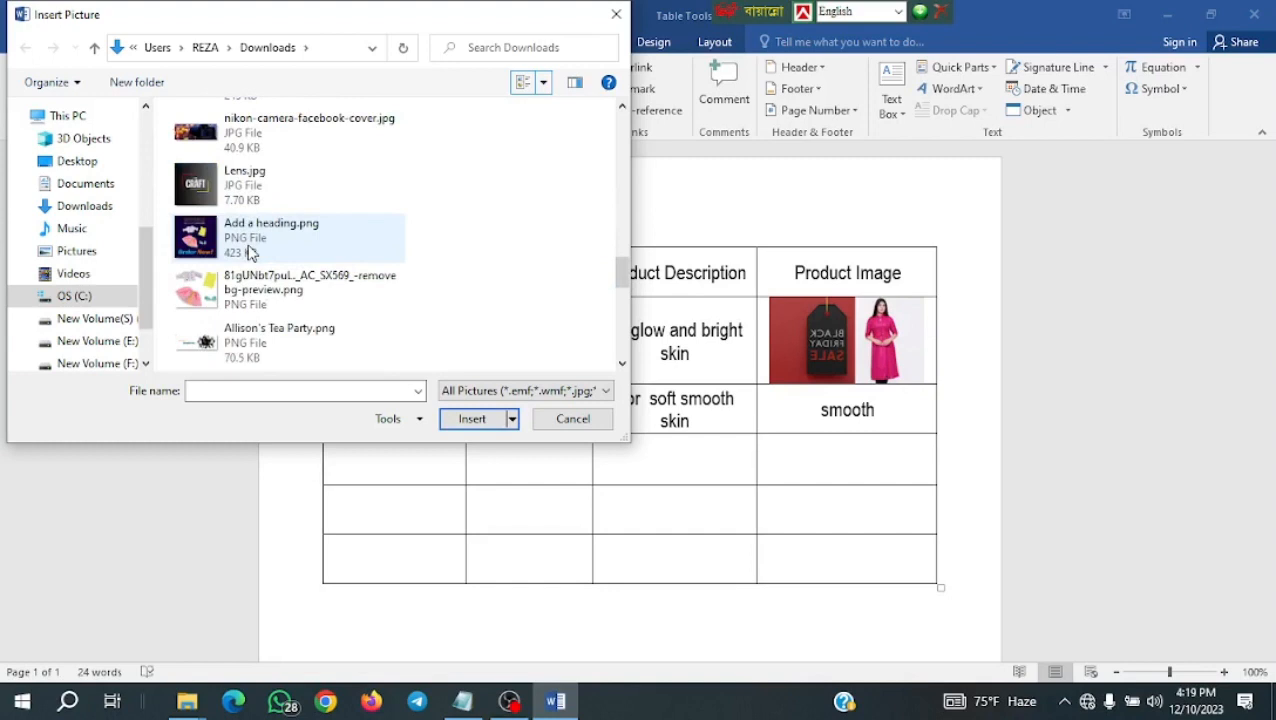
{"action": "scroll", "coordinate": [250, 248], "scroll_direction": "up", "scroll_amount": 3}
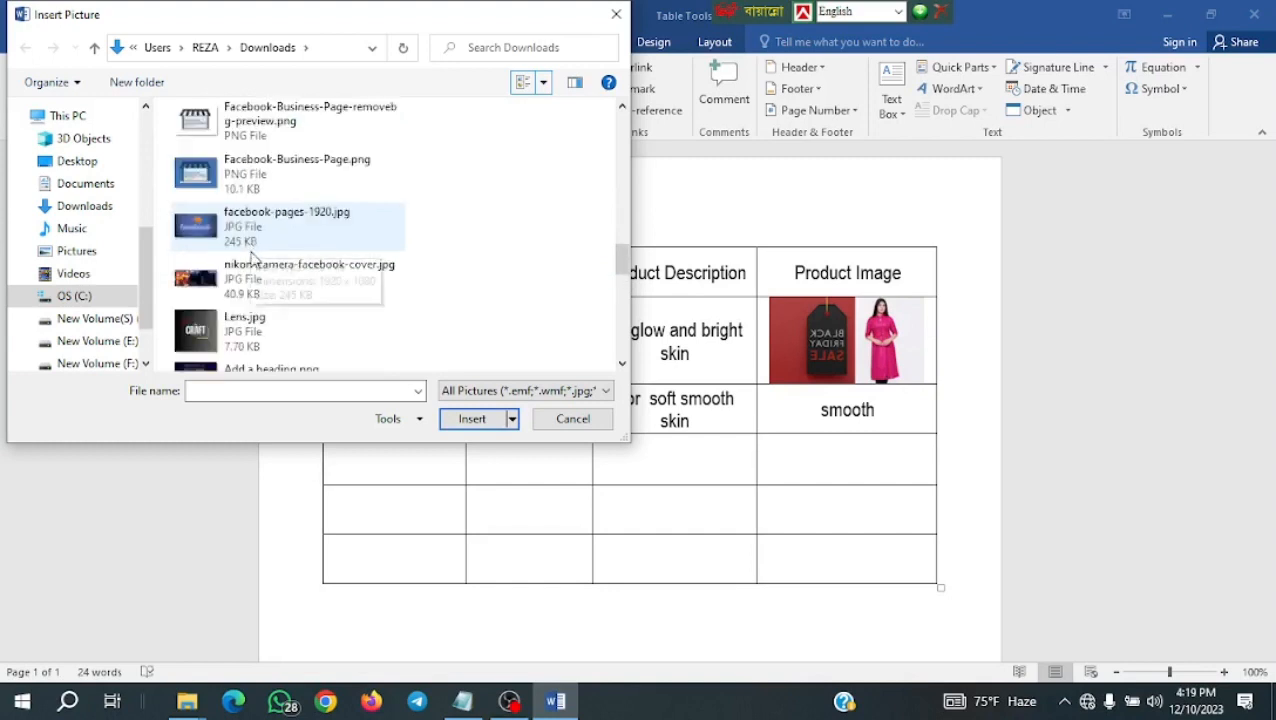
{"action": "scroll", "coordinate": [253, 252], "scroll_direction": "down", "scroll_amount": 3}
{"action": "scroll", "coordinate": [251, 255], "scroll_direction": "down", "scroll_amount": 3}
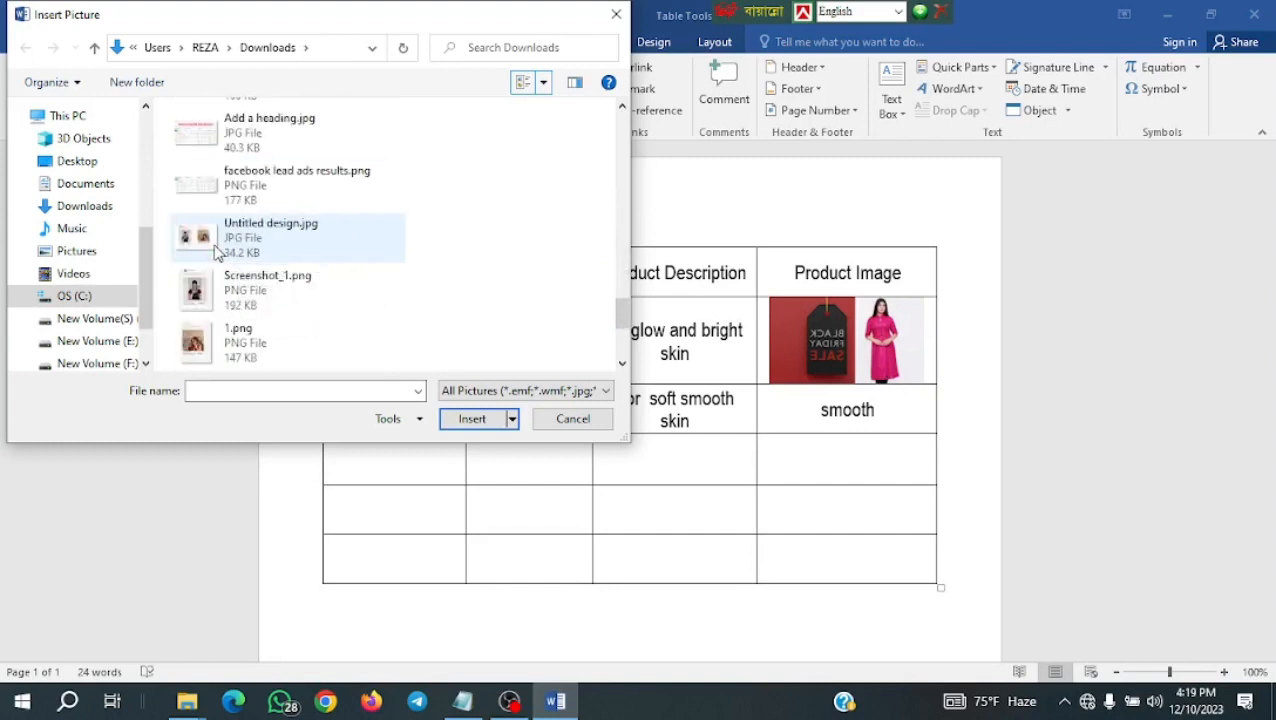
{"action": "scroll", "coordinate": [220, 255], "scroll_direction": "down", "scroll_amount": 5}
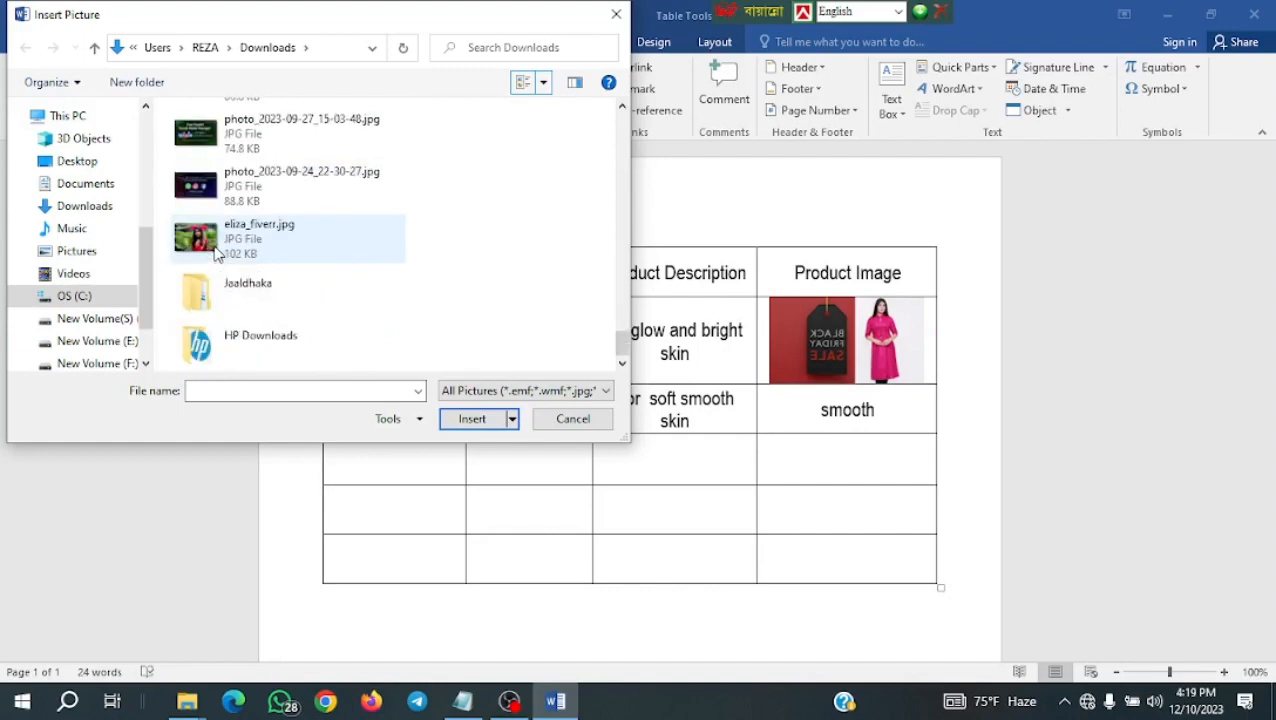
{"action": "left_click", "coordinate": [216, 254]}
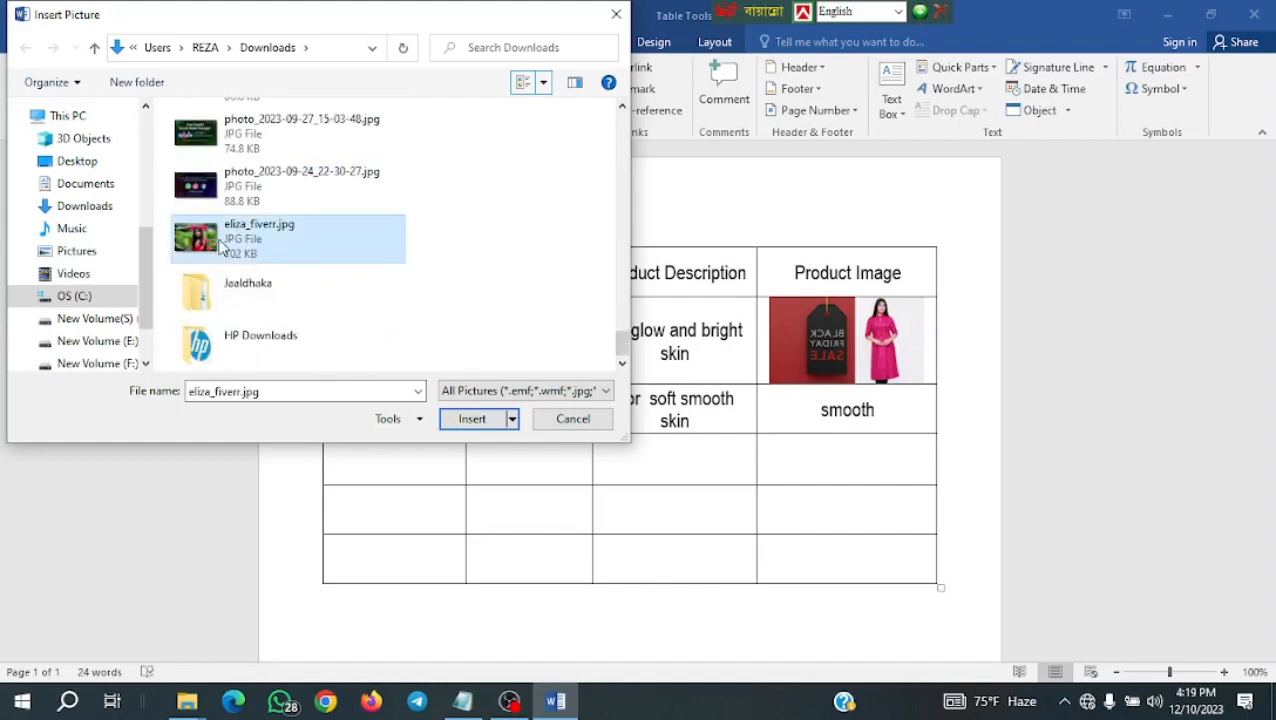
{"action": "left_click", "coordinate": [482, 426]}
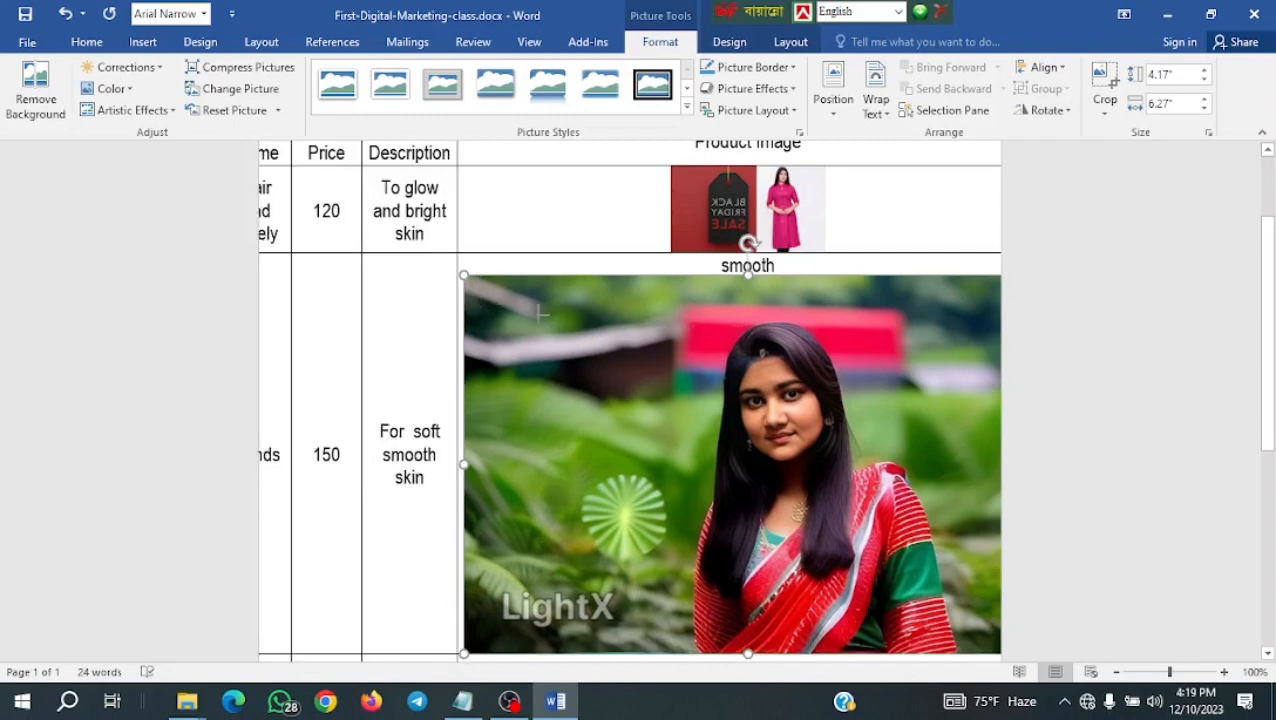
{"action": "left_click_drag", "start_coordinate": [463, 272], "coordinate": [1105, 425]}
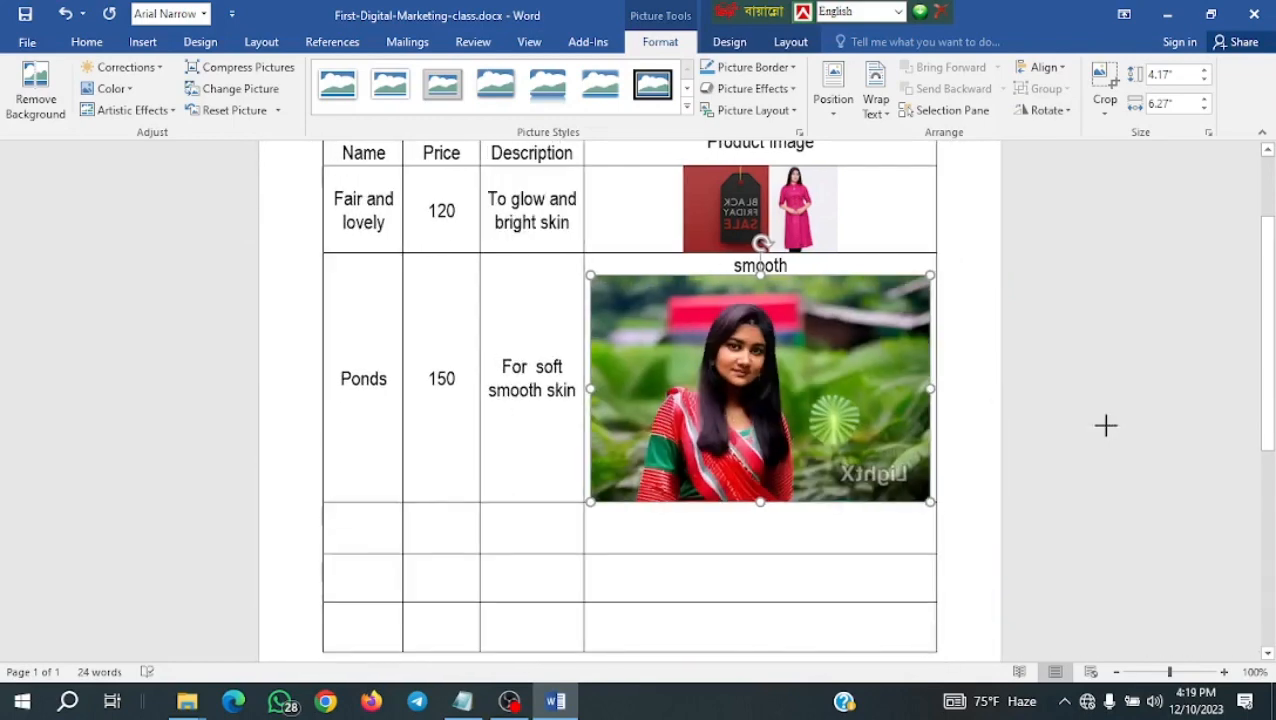
{"action": "left_click_drag", "start_coordinate": [922, 499], "coordinate": [795, 411]}
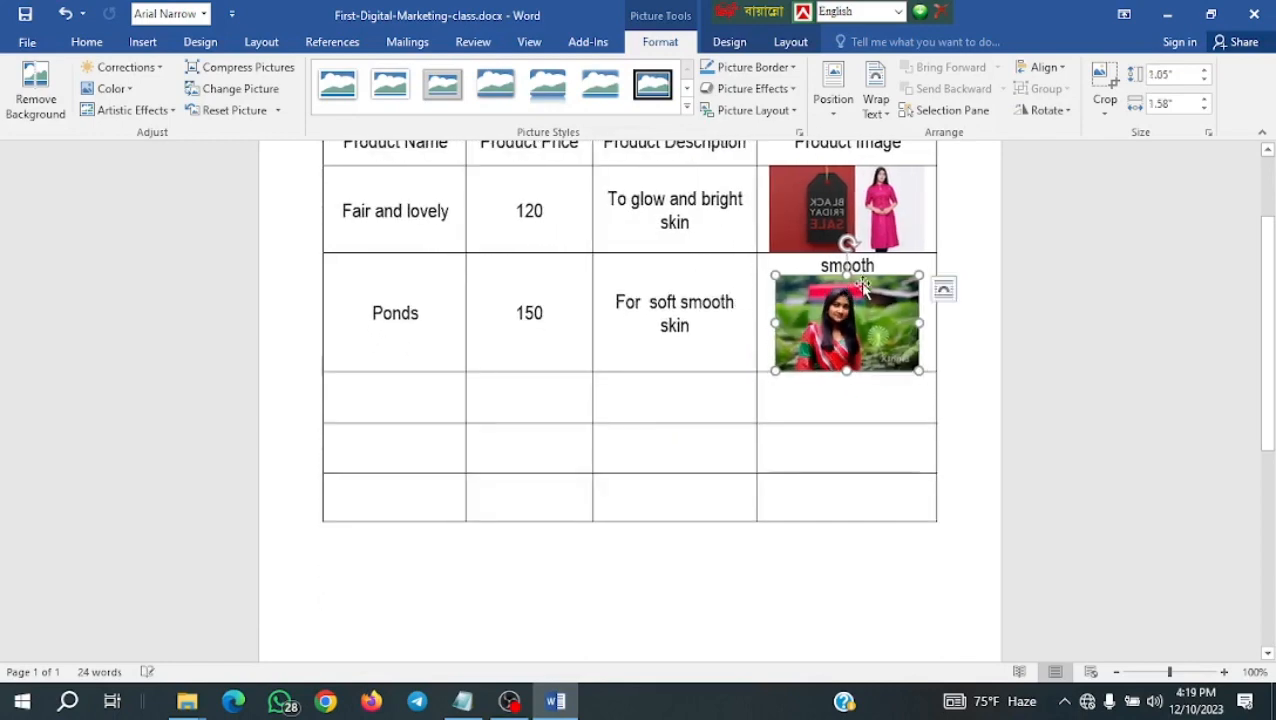
Delete the word "smooth" above the picture in the Ponds row's Product Image cell.
{"action": "left_click", "coordinate": [872, 265]}
{"action": "key", "text": "BackSpace"}
{"action": "key", "text": "BackSpace"}
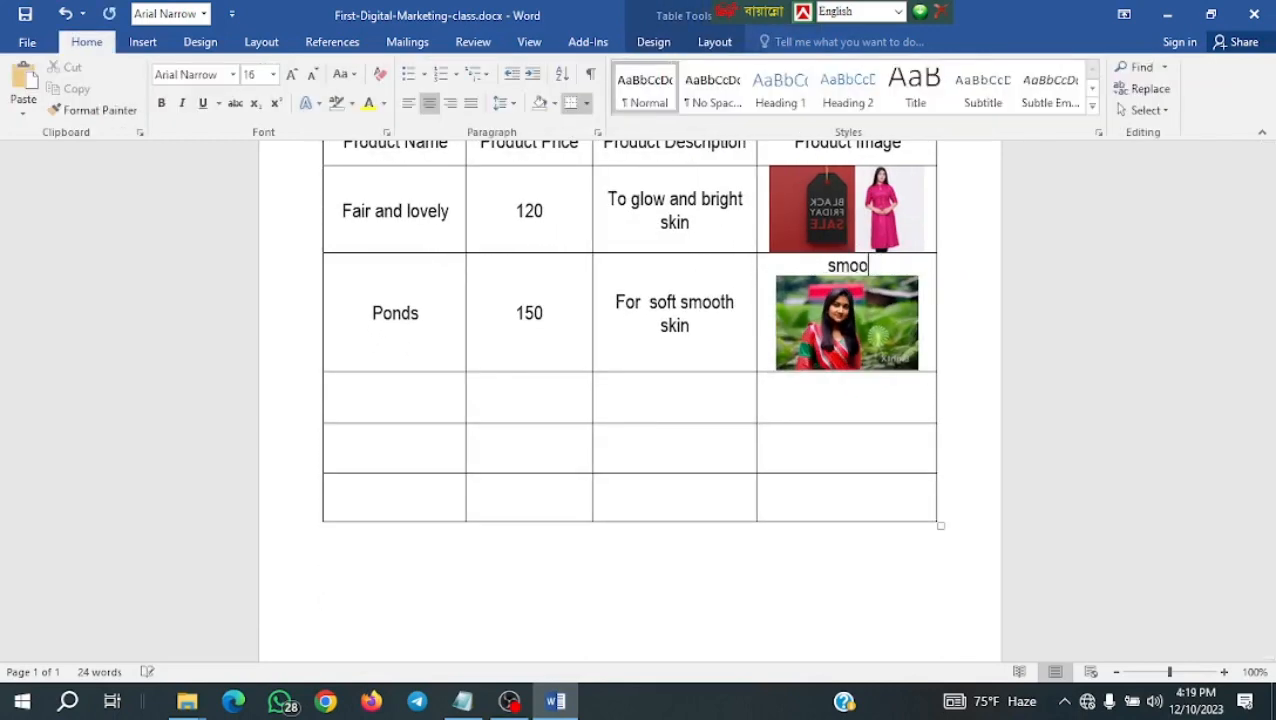
{"action": "key", "text": "BackSpace"}
{"action": "key", "text": "BackSpace"}
{"action": "key", "text": "BackSpace"}
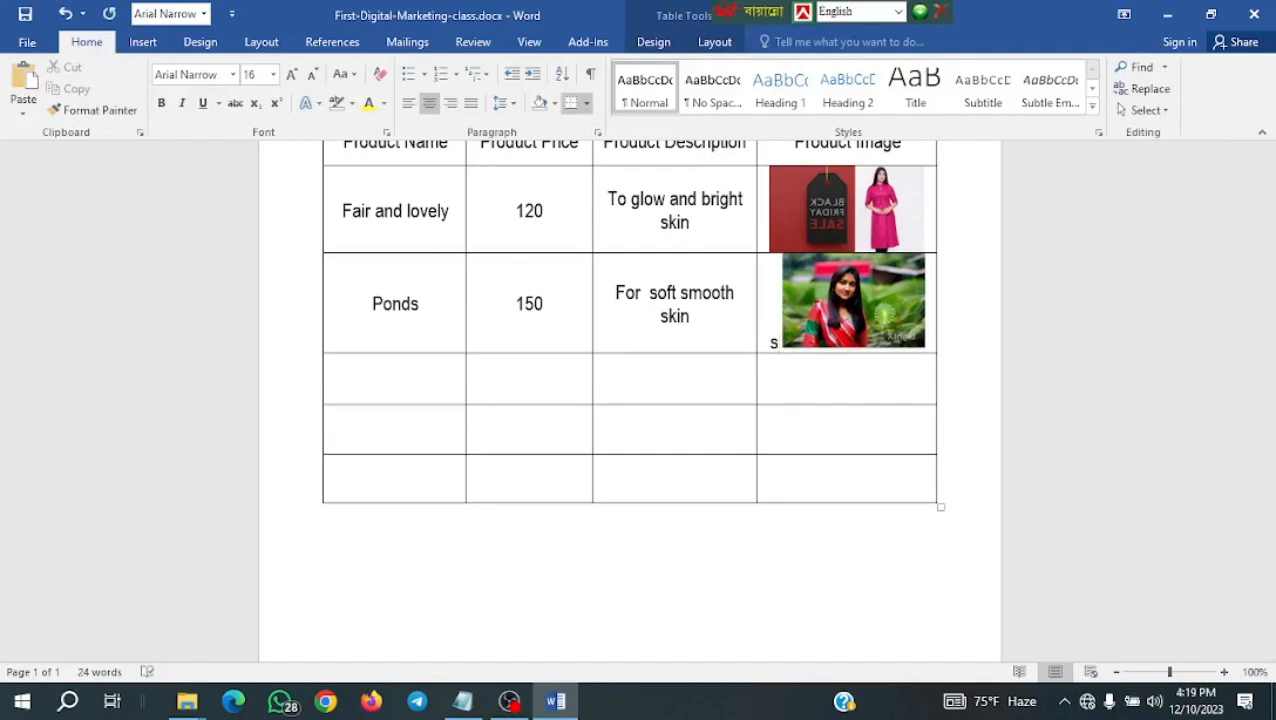
{"action": "key", "text": "BackSpace"}
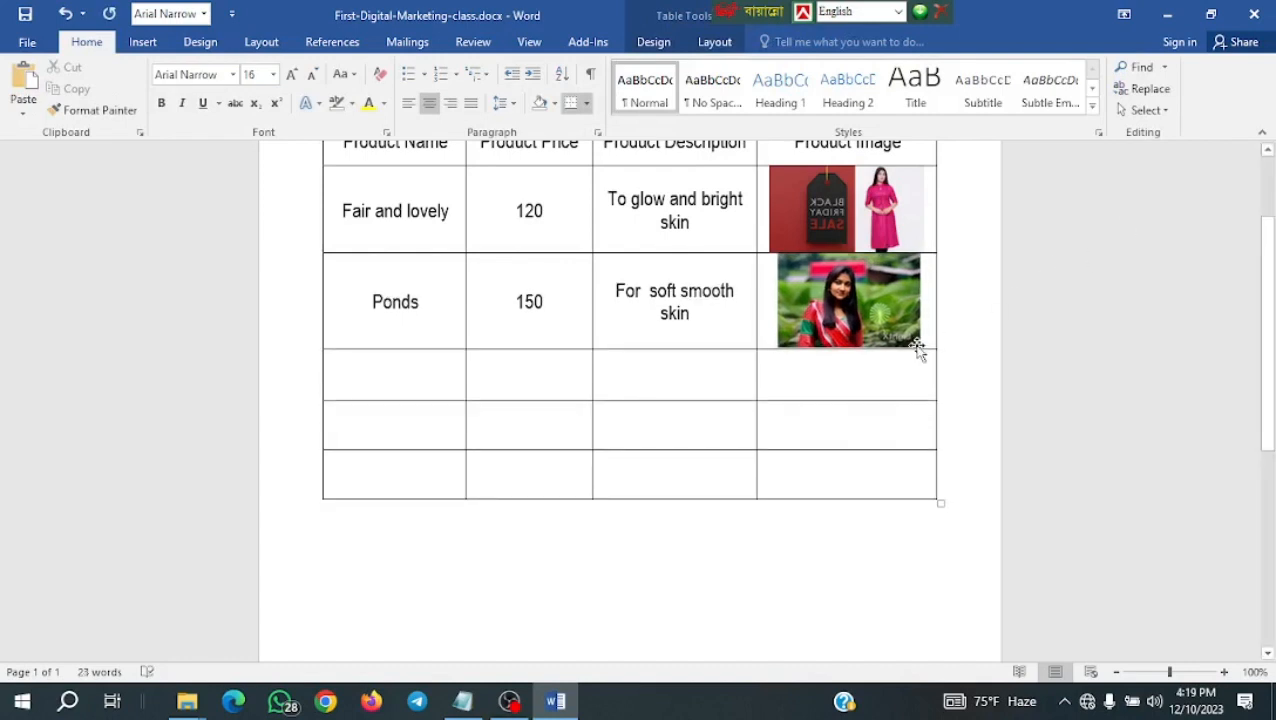
Enlarge the Ponds row's picture slightly so it nearly fills the width of its Product Image cell.
{"action": "left_click", "coordinate": [910, 305]}
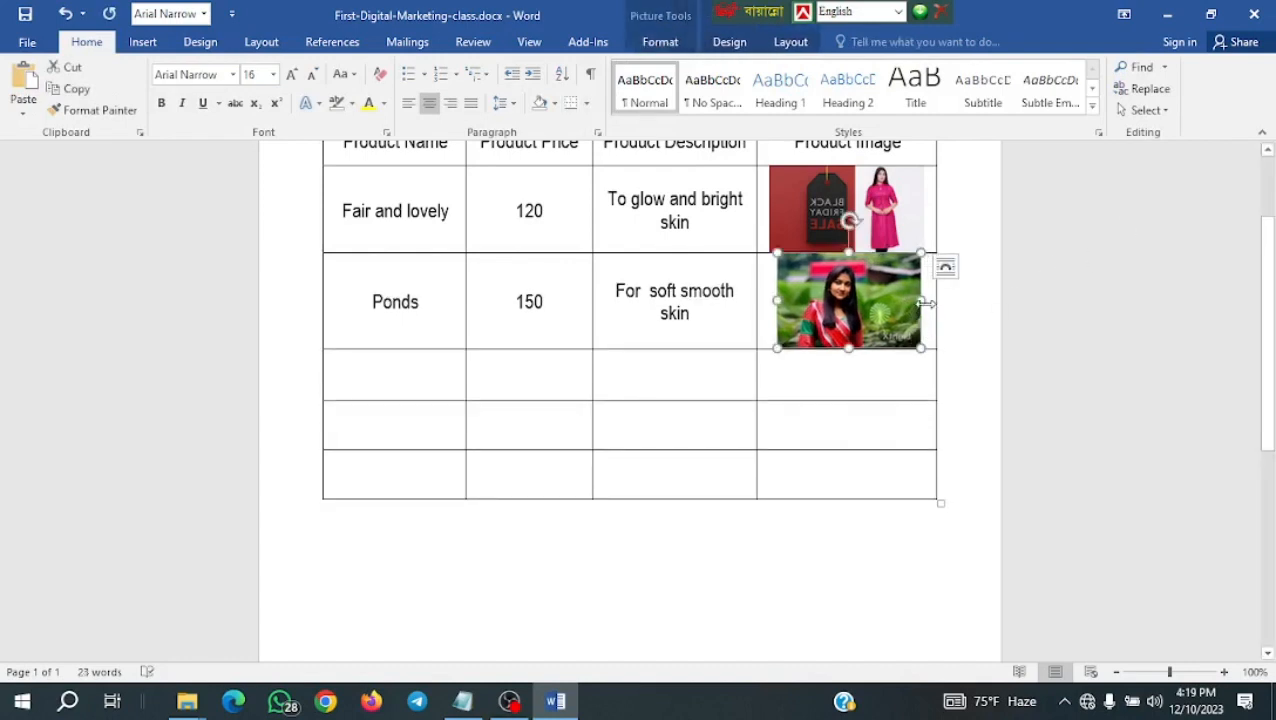
{"action": "left_click_drag", "start_coordinate": [923, 350], "coordinate": [931, 359]}
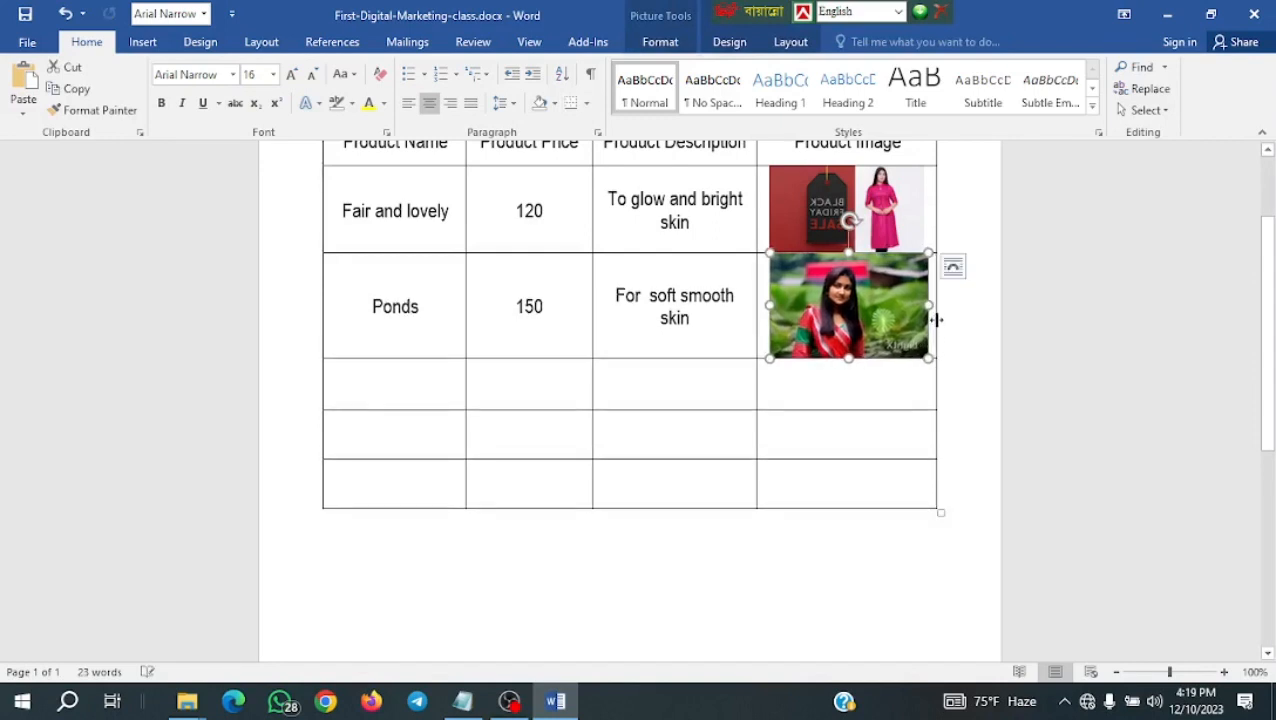
{"action": "left_click_drag", "start_coordinate": [773, 306], "coordinate": [770, 302]}
{"action": "left_click", "coordinate": [1000, 339]}
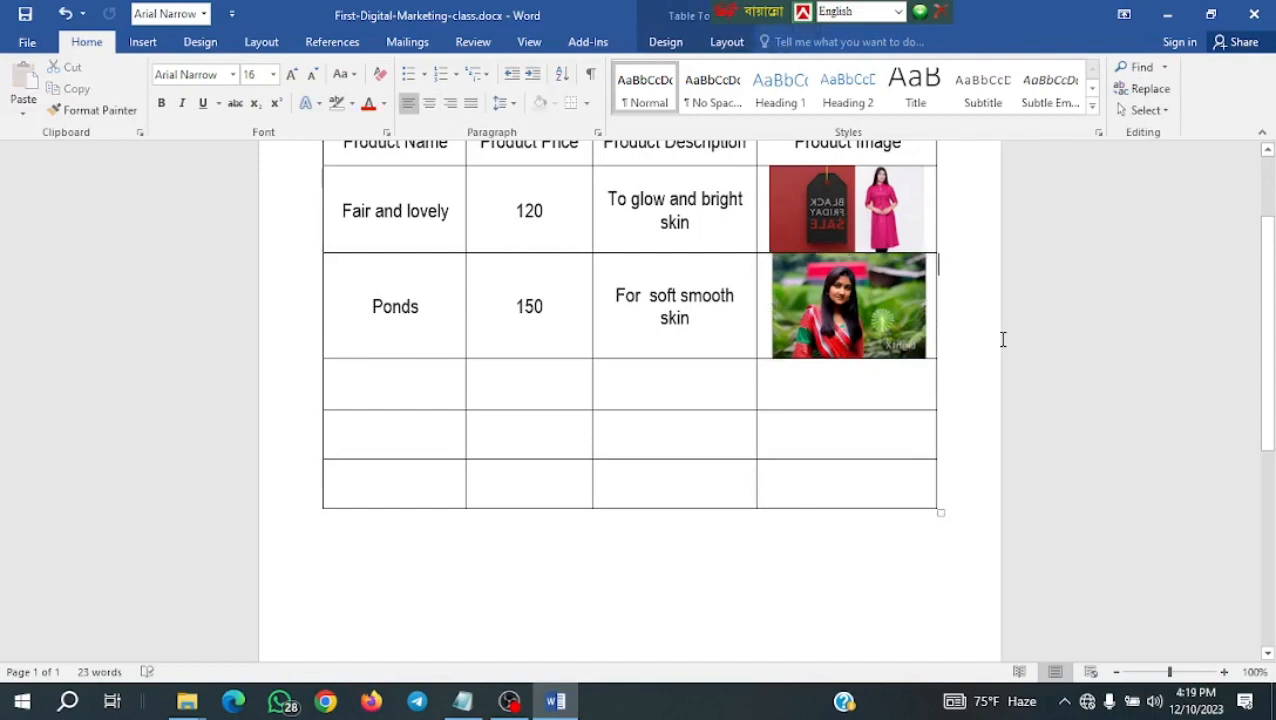
{"action": "scroll", "coordinate": [620, 335], "scroll_direction": "up", "scroll_amount": 1}
{"action": "scroll", "coordinate": [620, 335], "scroll_direction": "up", "scroll_amount": 1}
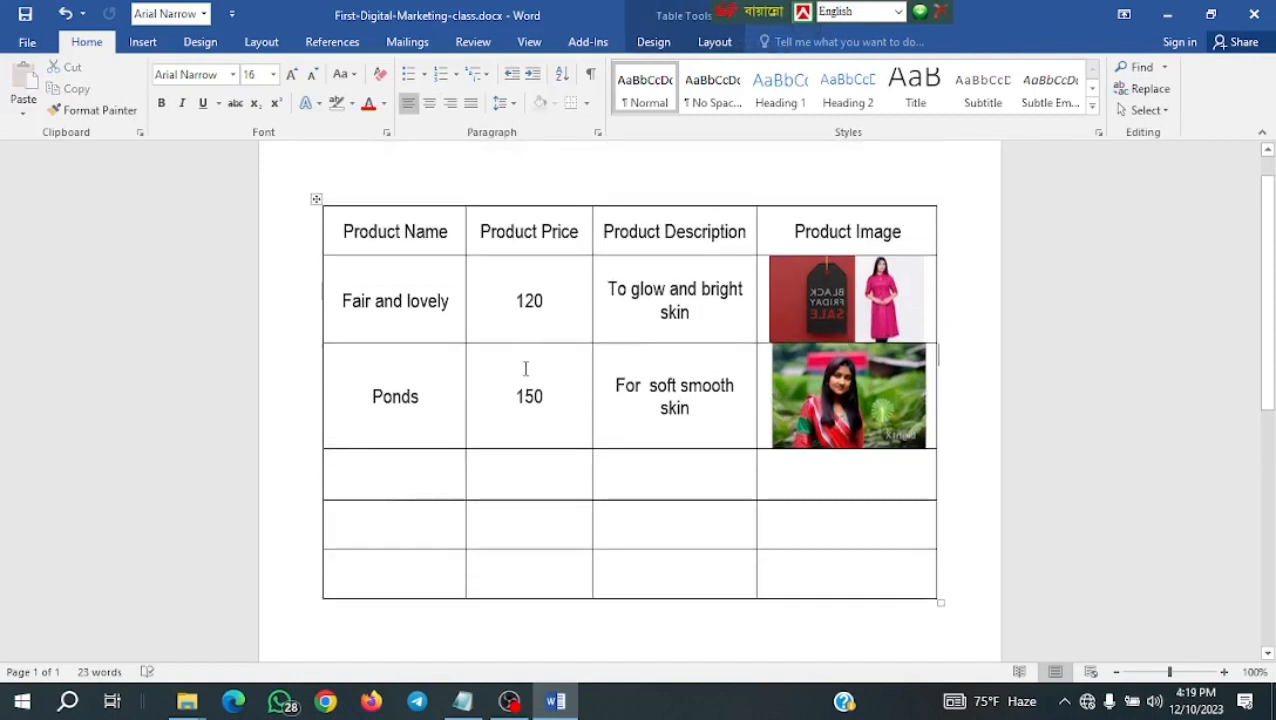
{"action": "scroll", "coordinate": [525, 369], "scroll_direction": "down", "scroll_amount": 1}
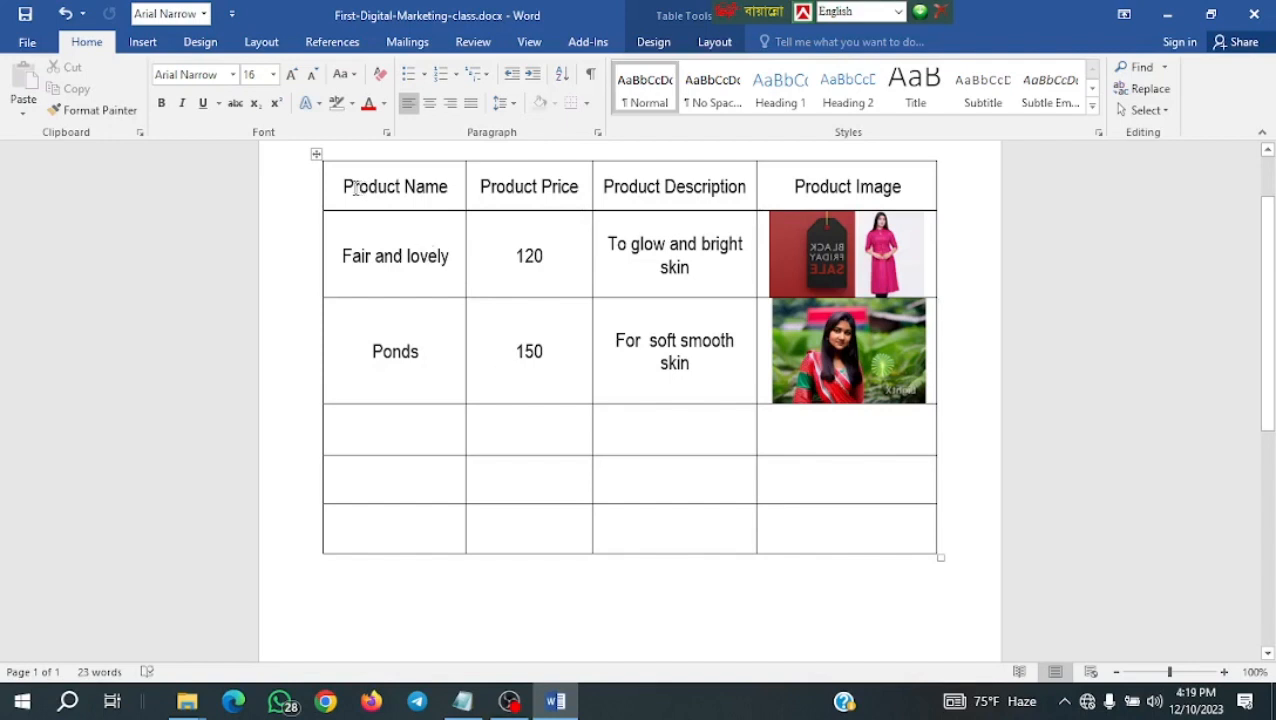
{"action": "left_click_drag", "start_coordinate": [340, 183], "coordinate": [849, 518]}
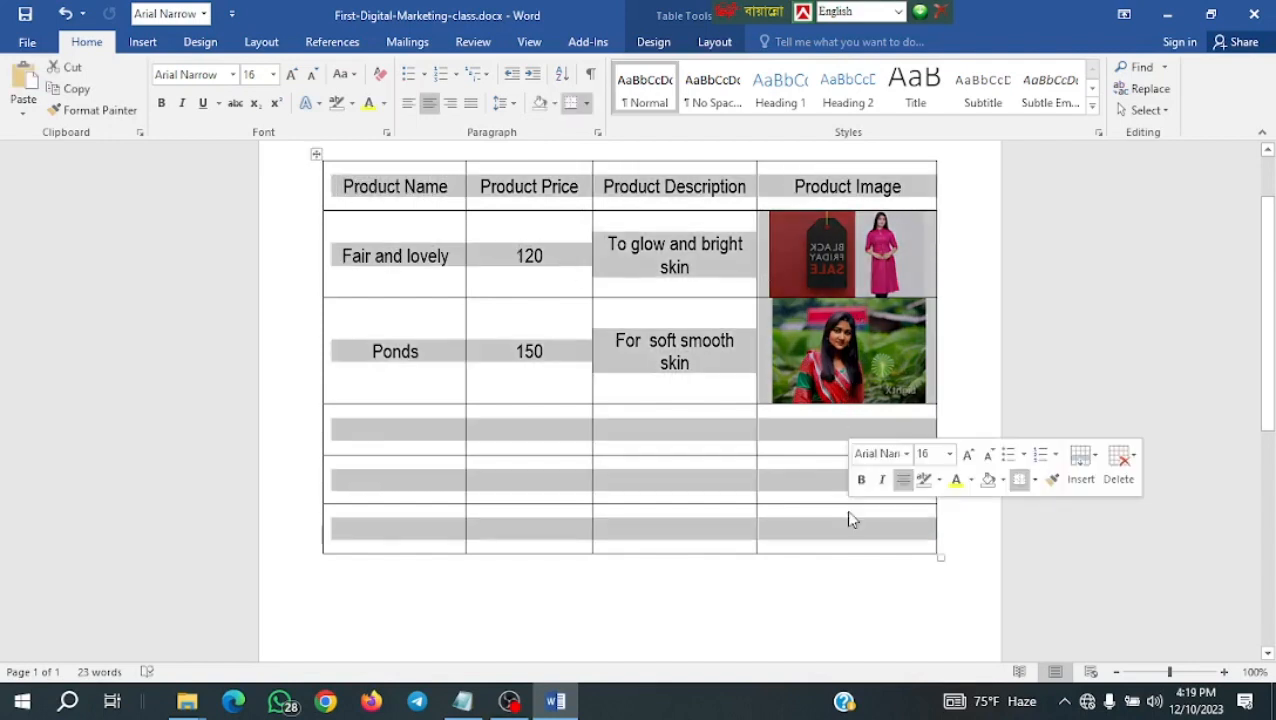
{"action": "left_click", "coordinate": [676, 336]}
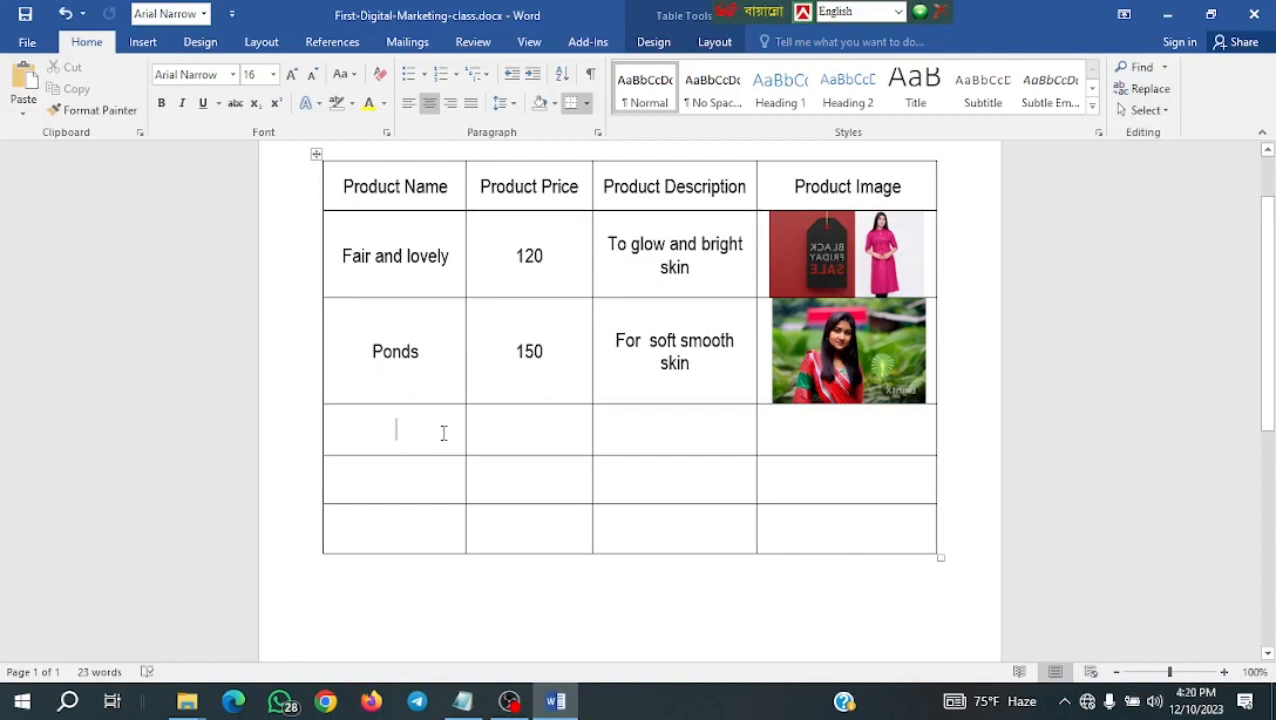
{"action": "left_click", "coordinate": [797, 427]}
Replace the Ponds row's picture with 81t6ws1HsWL.__AC_SX300_SY300_QL70_FMwebp_.jpg from the Downloads folder.
{"action": "left_click", "coordinate": [872, 373]}
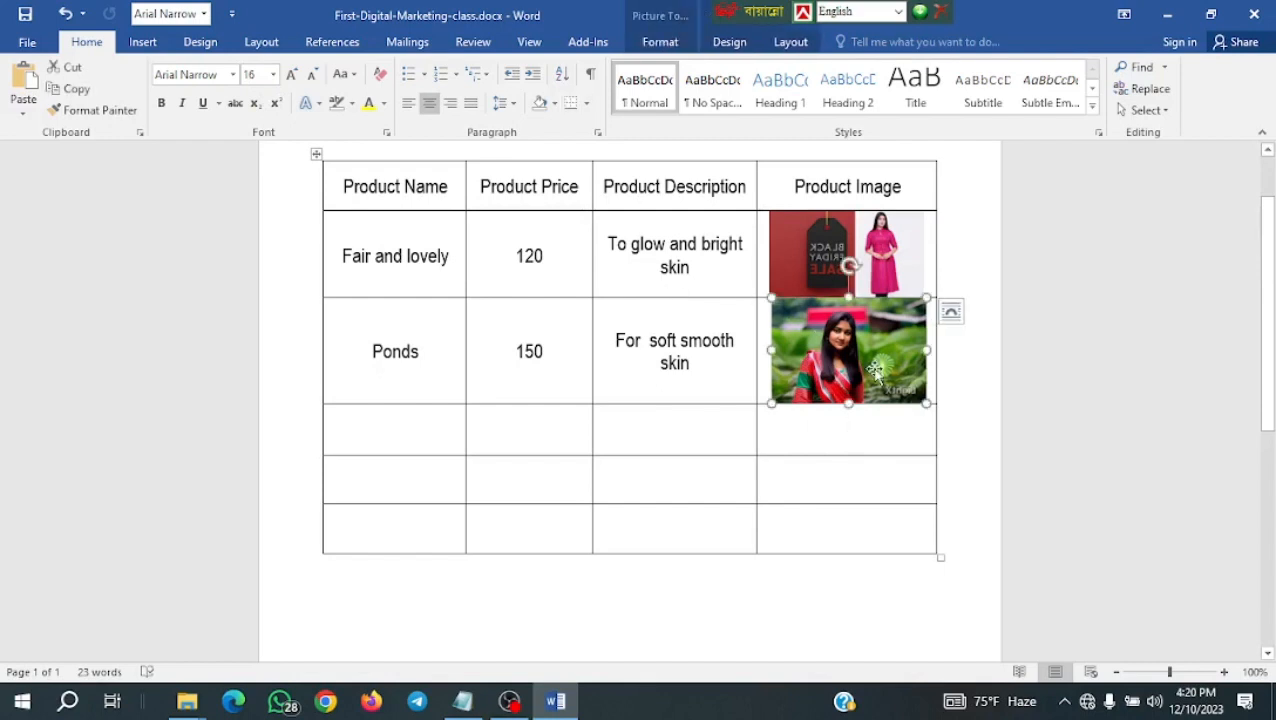
{"action": "key", "text": "Delete"}
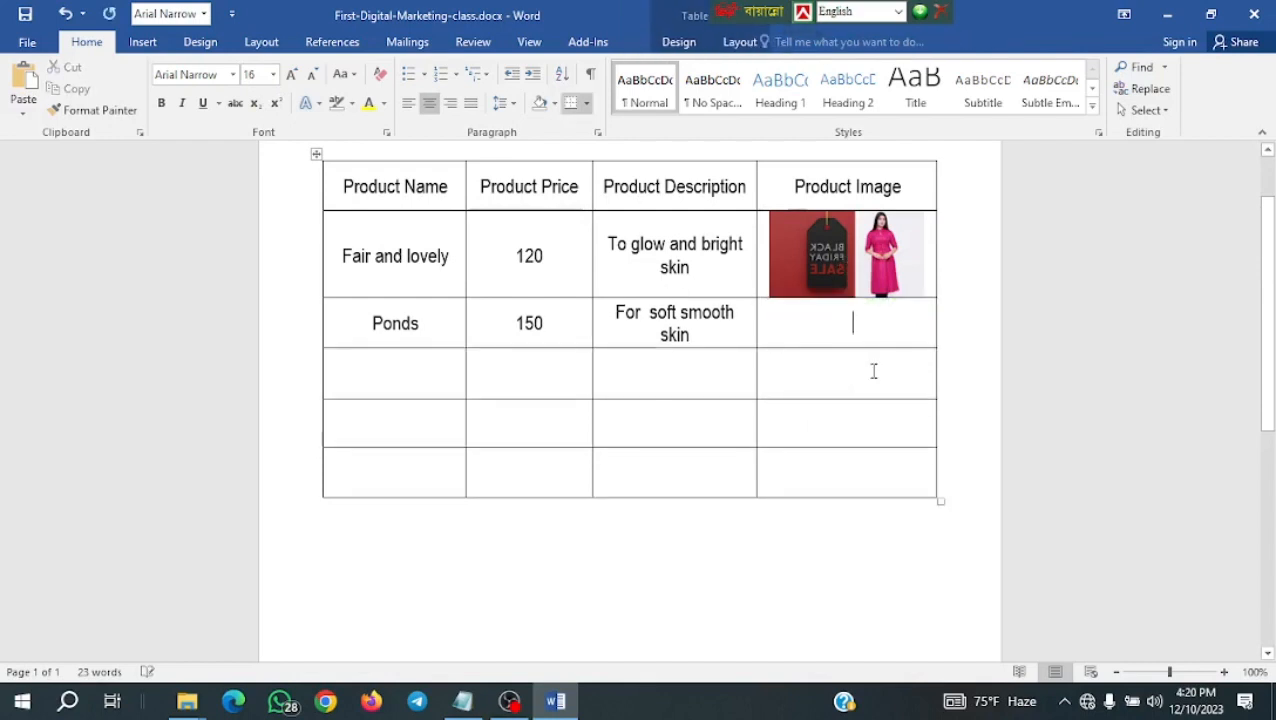
{"action": "left_click", "coordinate": [145, 45]}
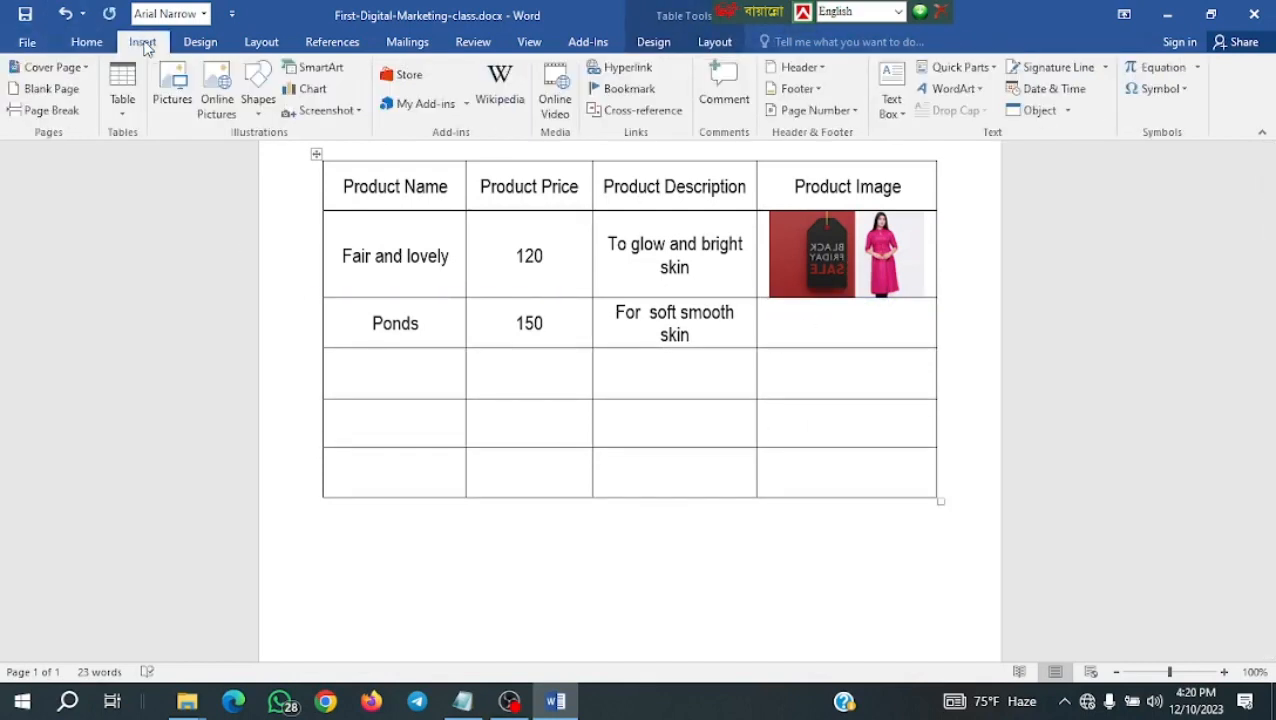
{"action": "left_click", "coordinate": [173, 88]}
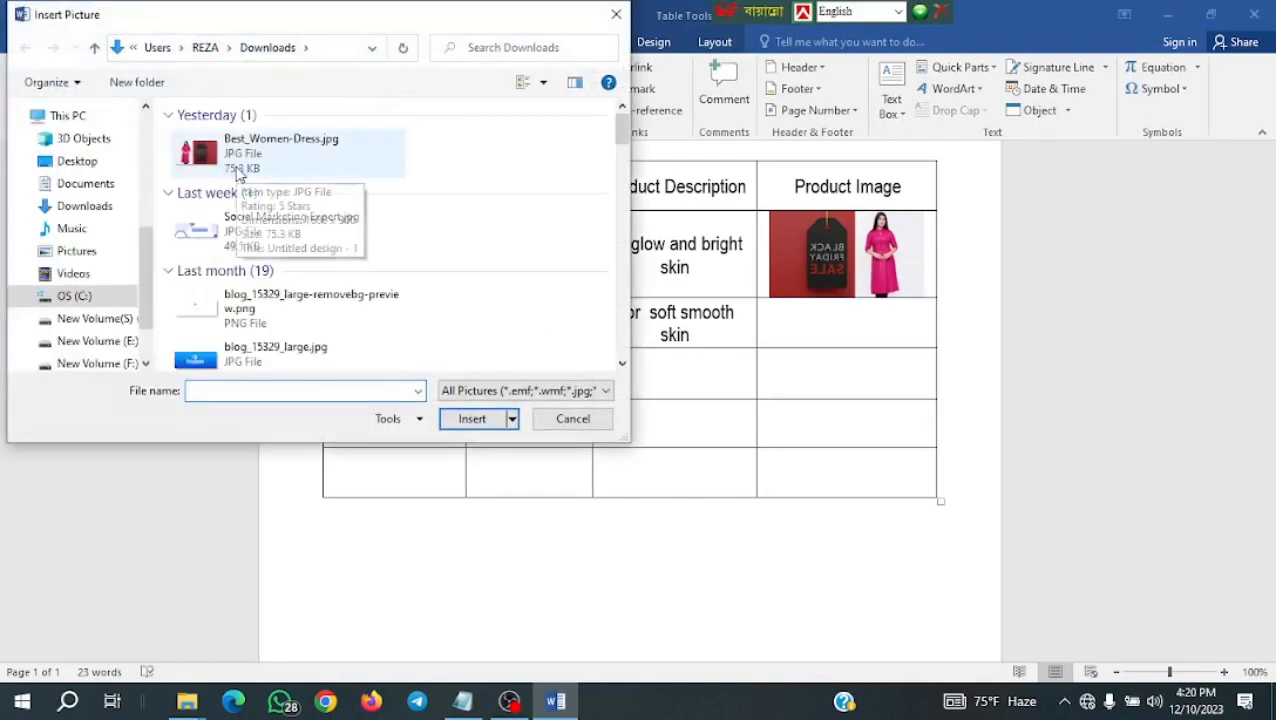
{"action": "scroll", "coordinate": [236, 178], "scroll_direction": "down", "scroll_amount": 5}
{"action": "scroll", "coordinate": [240, 183], "scroll_direction": "down", "scroll_amount": 7}
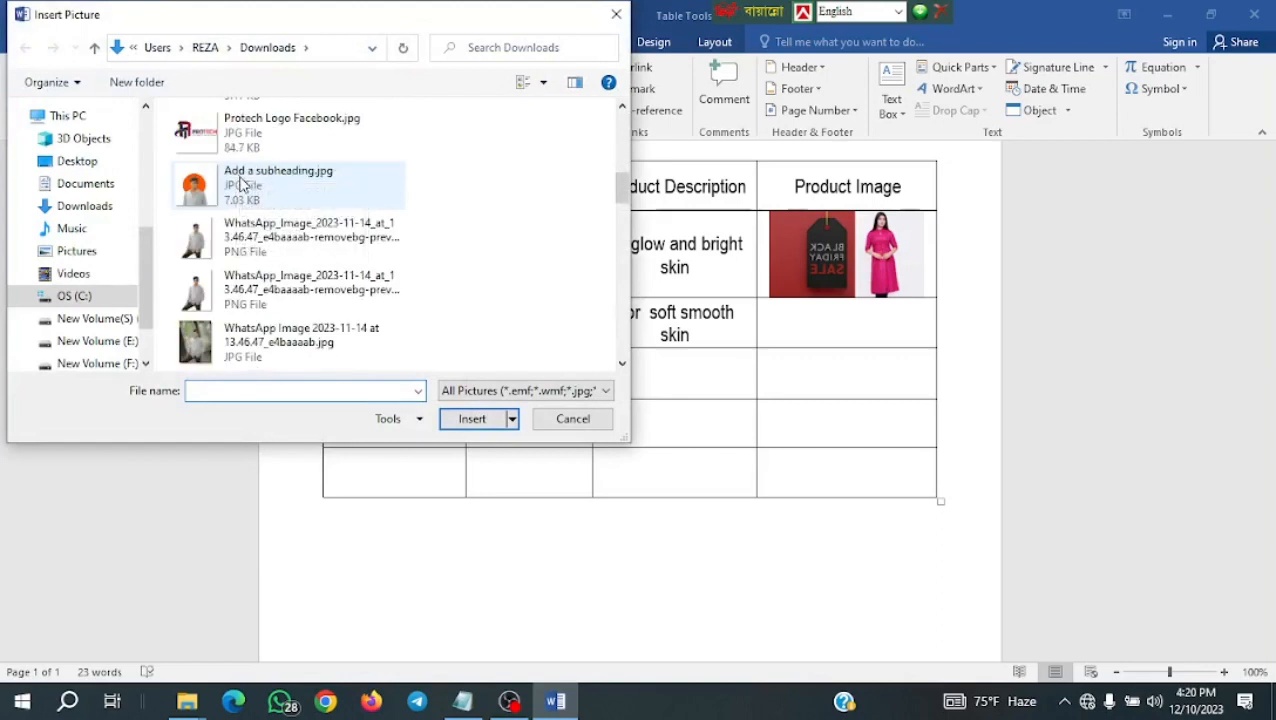
{"action": "scroll", "coordinate": [243, 185], "scroll_direction": "up", "scroll_amount": 3}
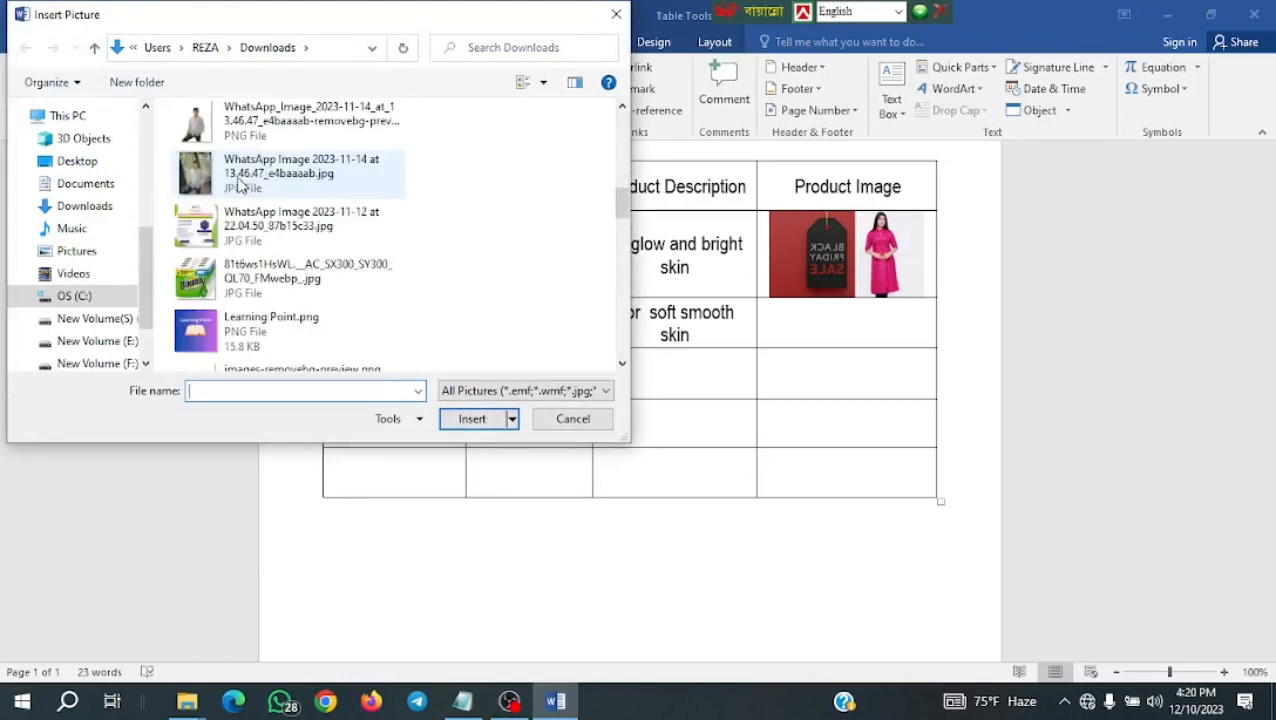
{"action": "left_click", "coordinate": [258, 290]}
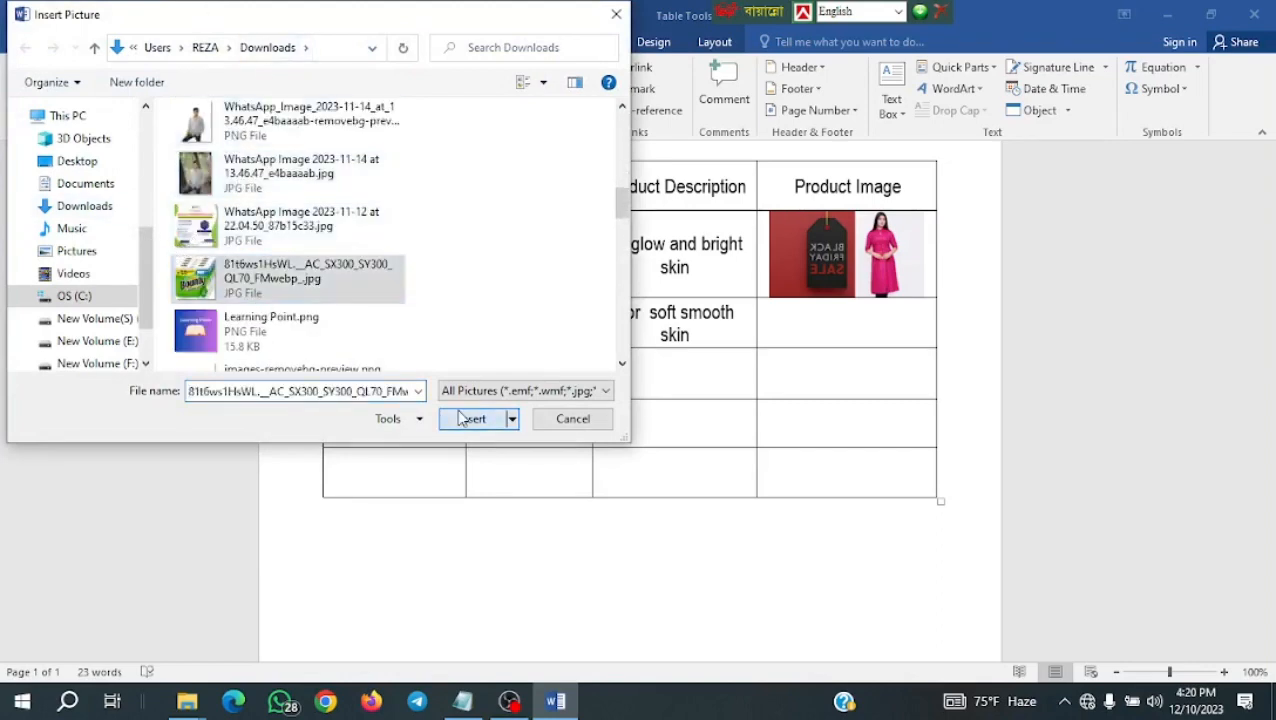
{"action": "left_click", "coordinate": [464, 419]}
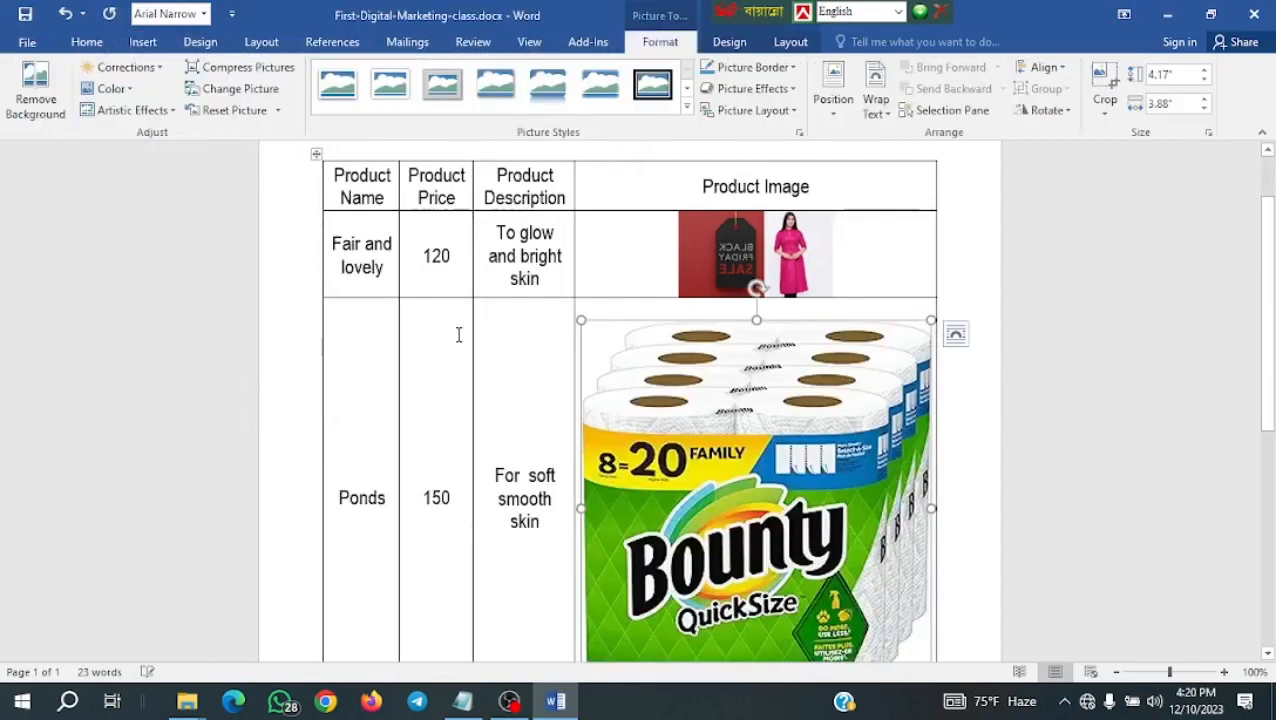
Shrink the Bounty picture in the Ponds row to about 1.04" high by 0.97" wide.
{"action": "scroll", "coordinate": [512, 316], "scroll_direction": "down", "scroll_amount": 3}
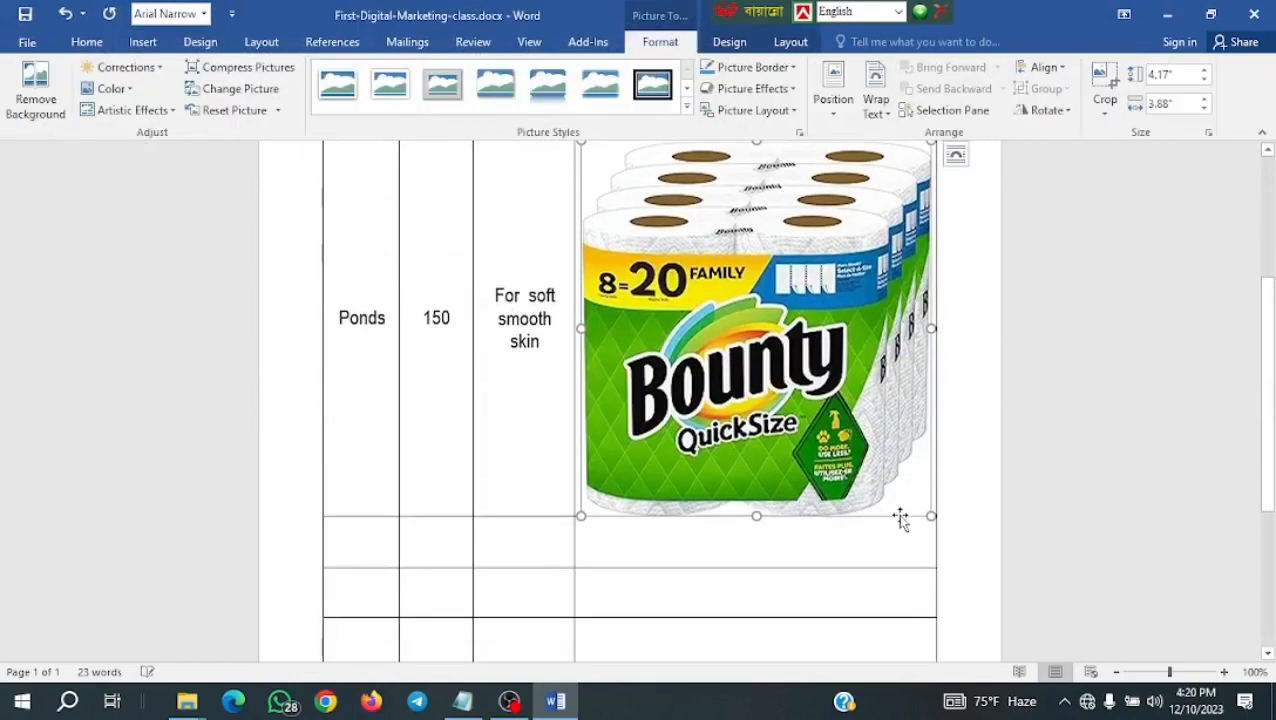
{"action": "left_click_drag", "start_coordinate": [930, 515], "coordinate": [672, 222]}
{"action": "scroll", "coordinate": [657, 312], "scroll_direction": "up", "scroll_amount": 3}
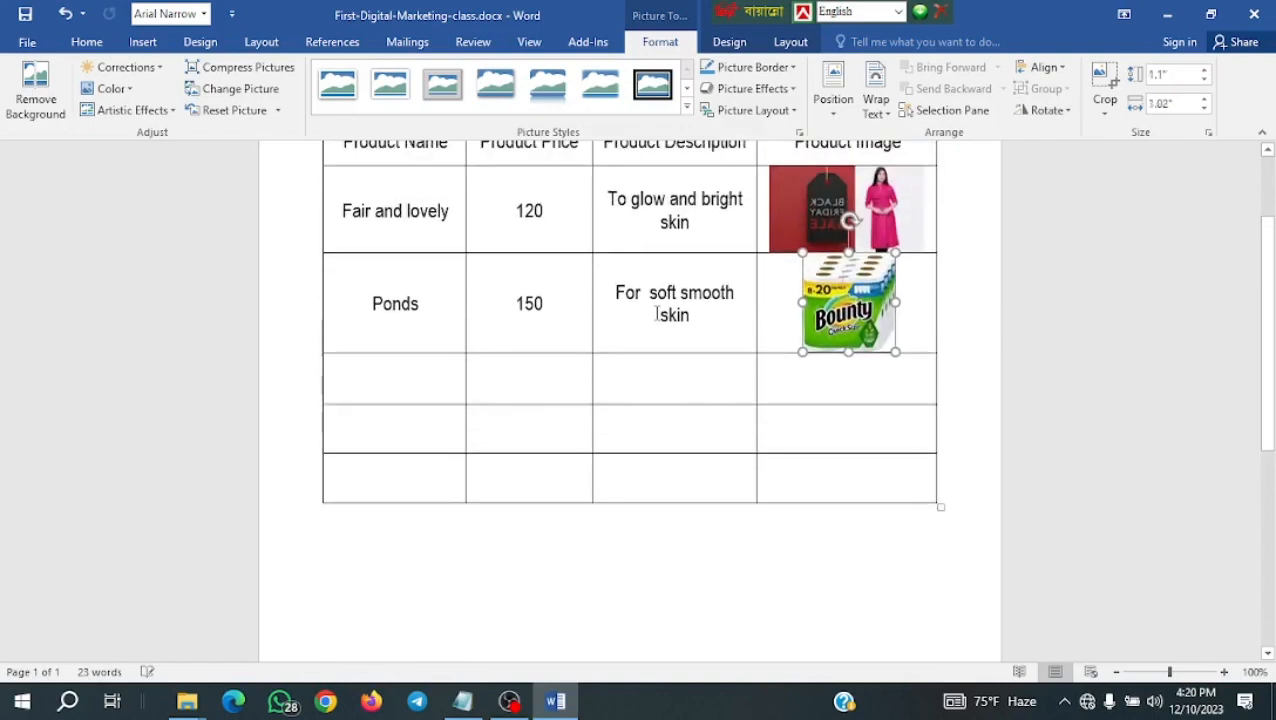
{"action": "left_click_drag", "start_coordinate": [801, 253], "coordinate": [806, 257]}
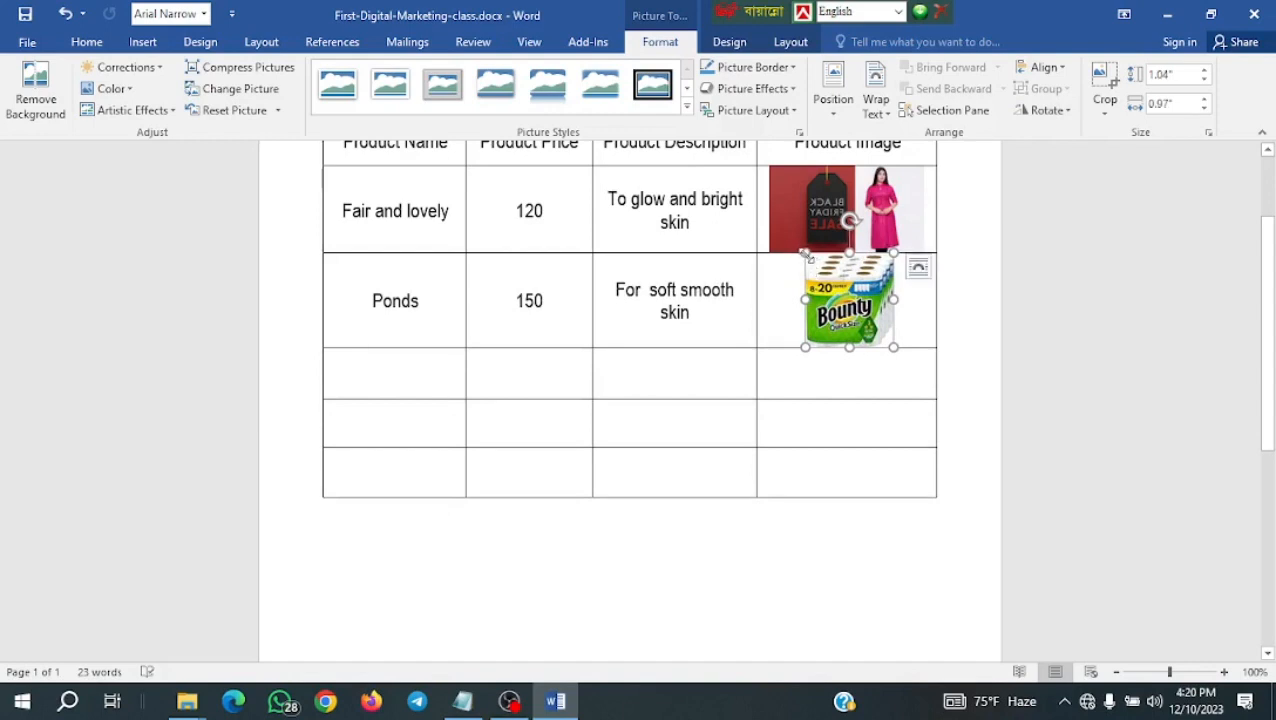
{"action": "scroll", "coordinate": [521, 316], "scroll_direction": "up", "scroll_amount": 2}
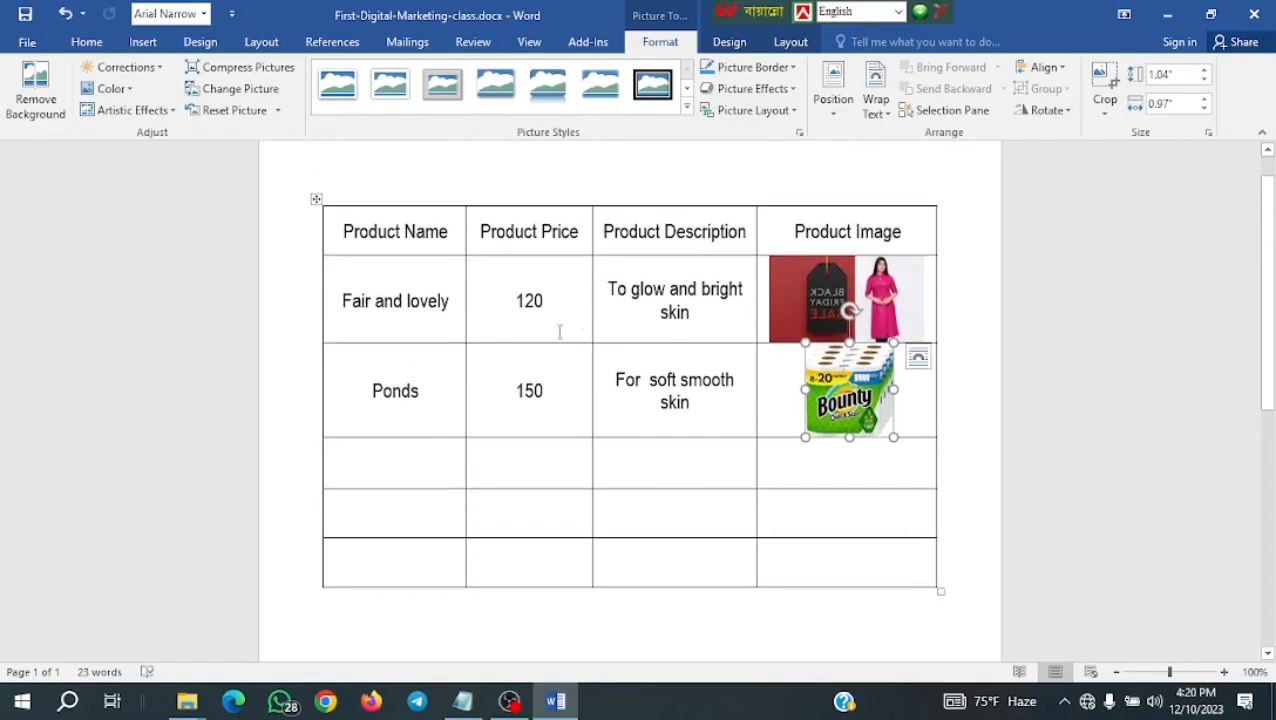
Move the Bounty picture two rows down in the Product Image column and back into the Ponds row.
{"action": "left_click", "coordinate": [896, 494]}
{"action": "left_click_drag", "start_coordinate": [848, 412], "coordinate": [818, 360]}
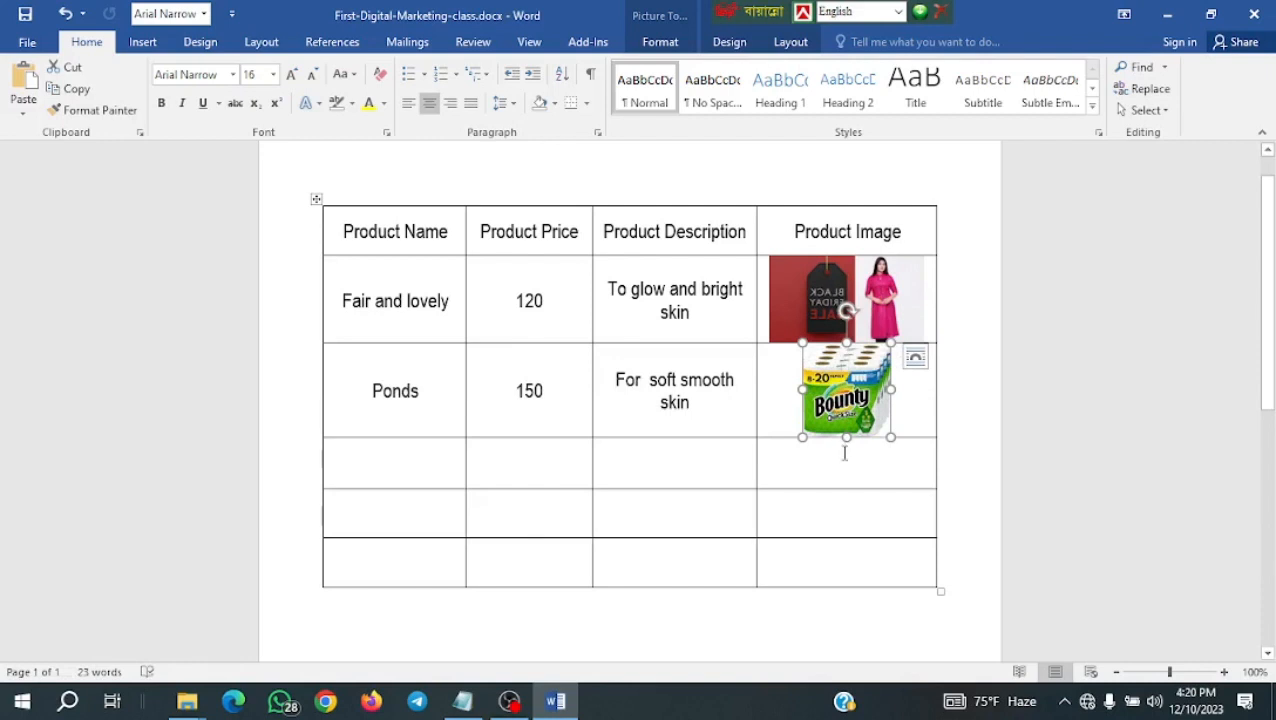
{"action": "left_click", "coordinate": [709, 465]}
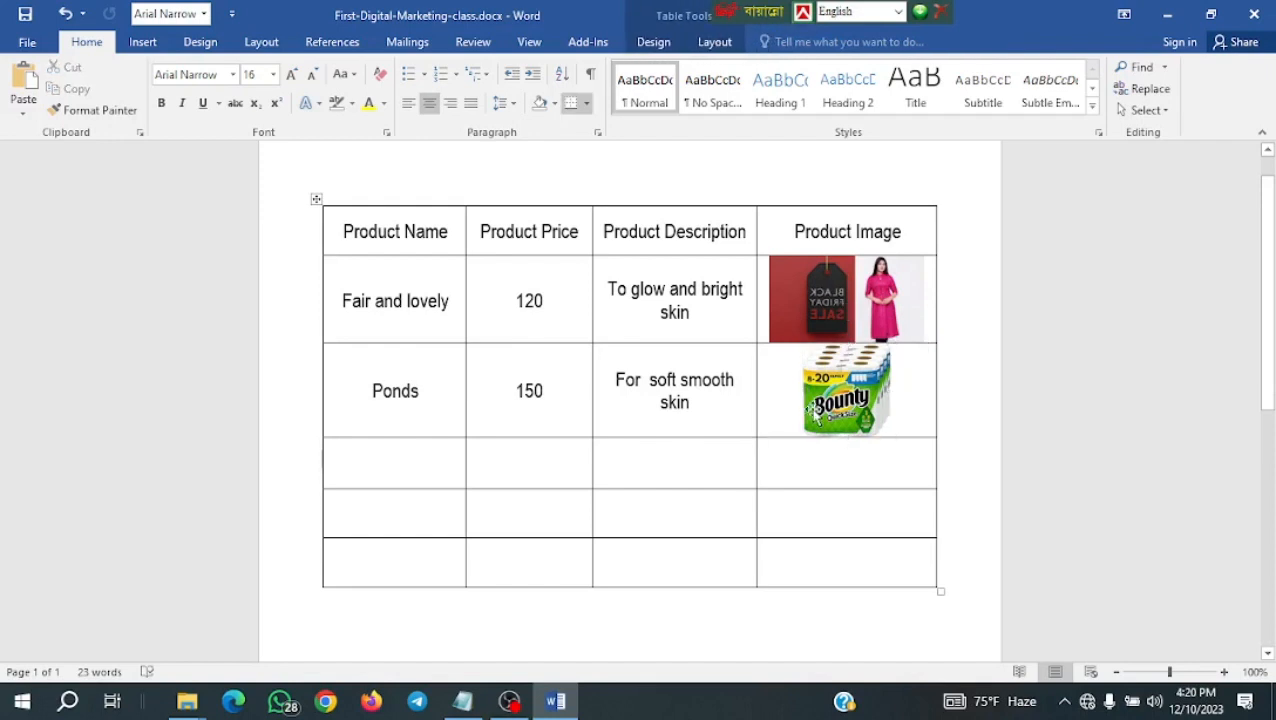
{"action": "left_click", "coordinate": [812, 405]}
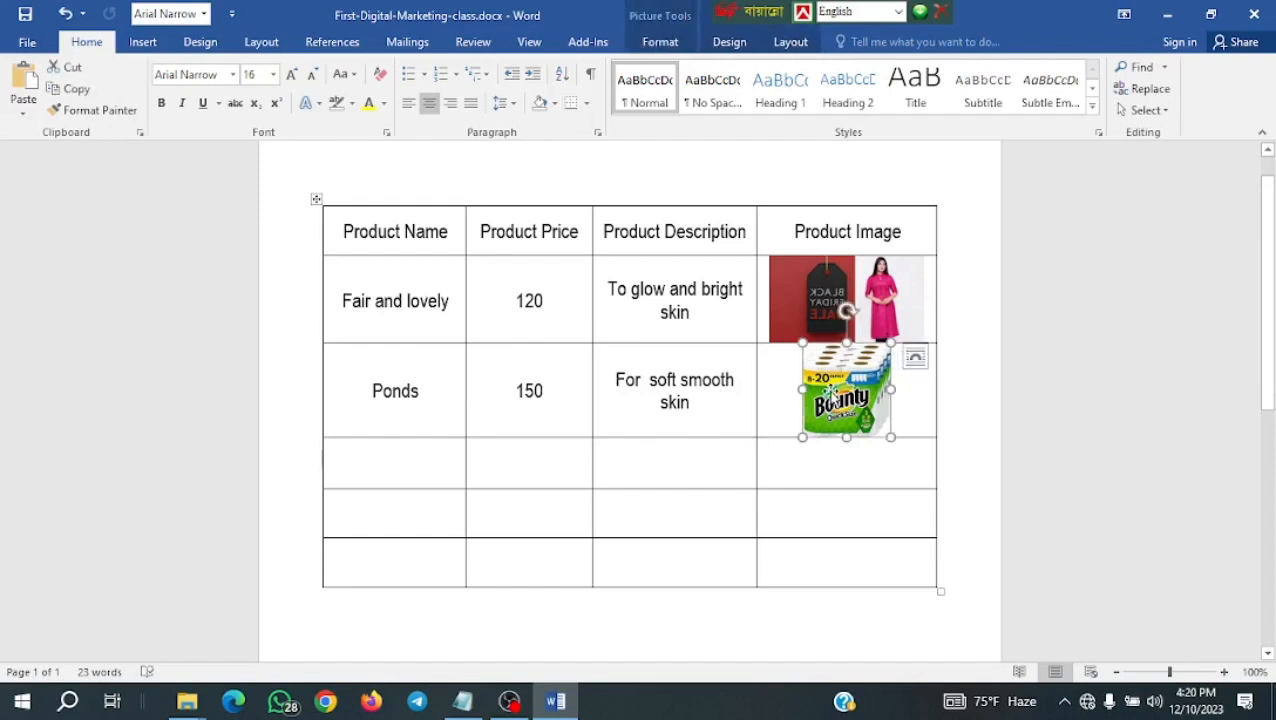
{"action": "left_click_drag", "start_coordinate": [828, 395], "coordinate": [850, 516]}
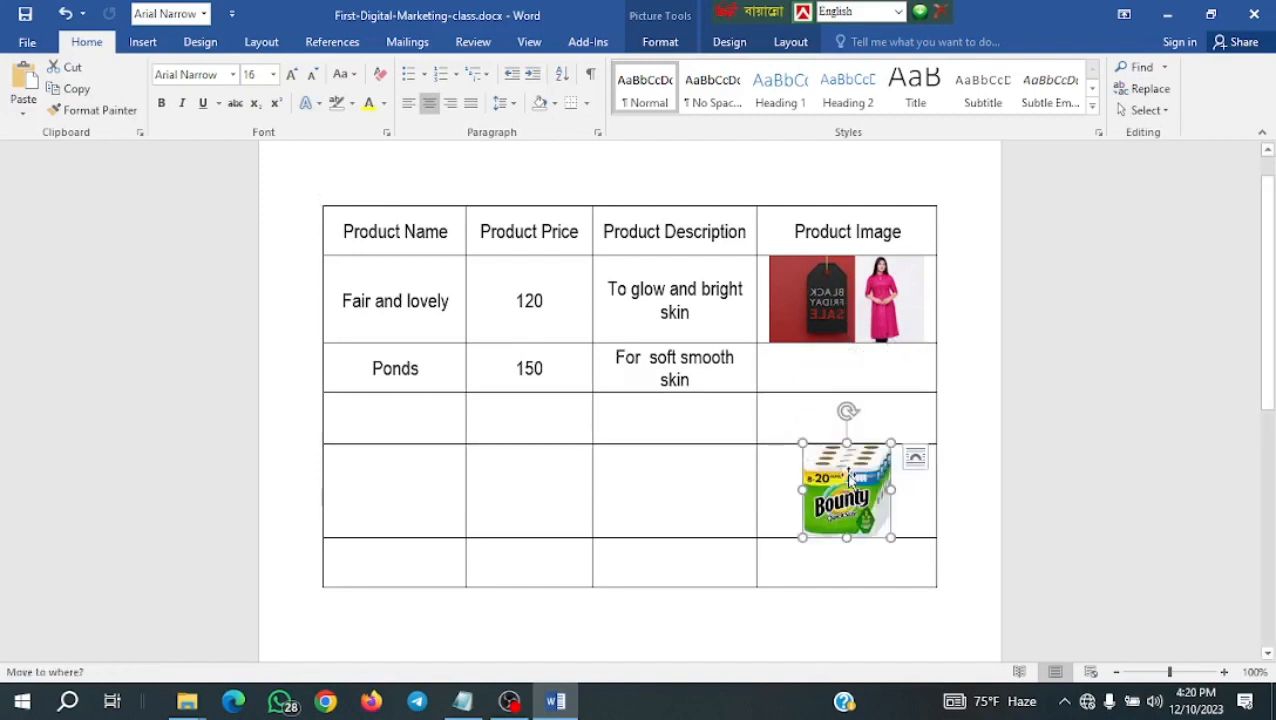
{"action": "left_click", "coordinate": [795, 375]}
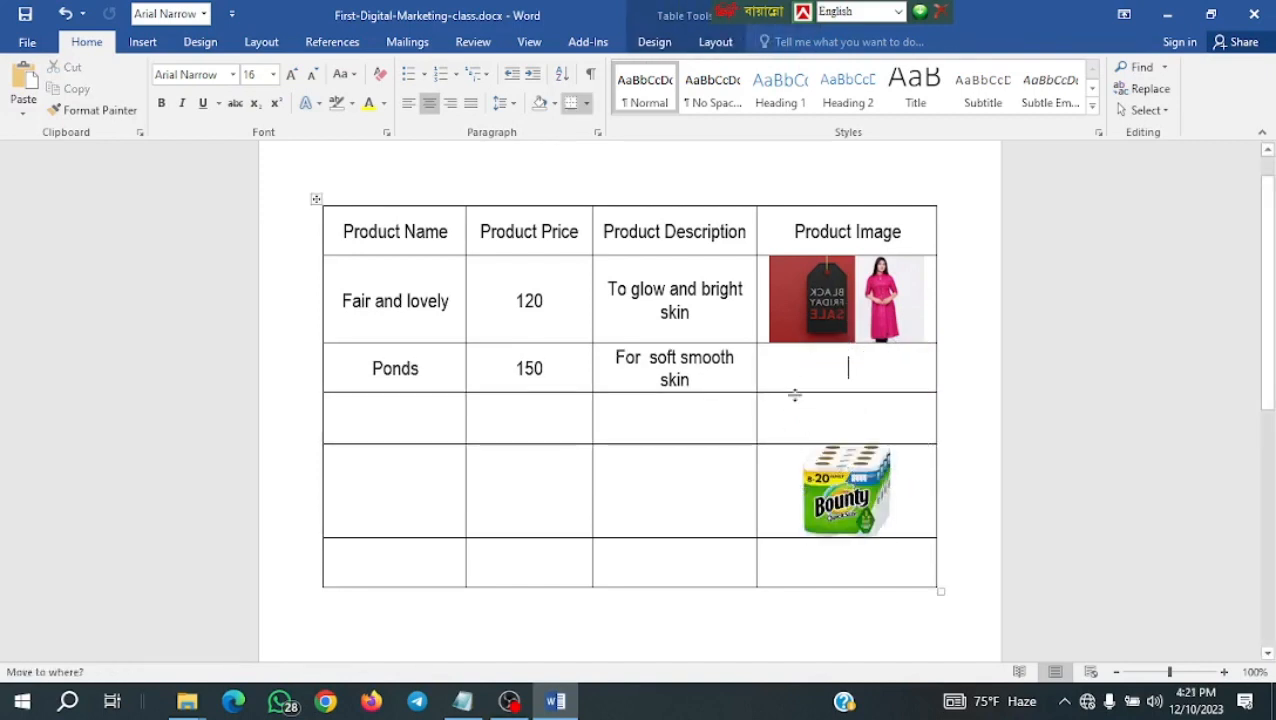
{"action": "key", "text": "Return"}
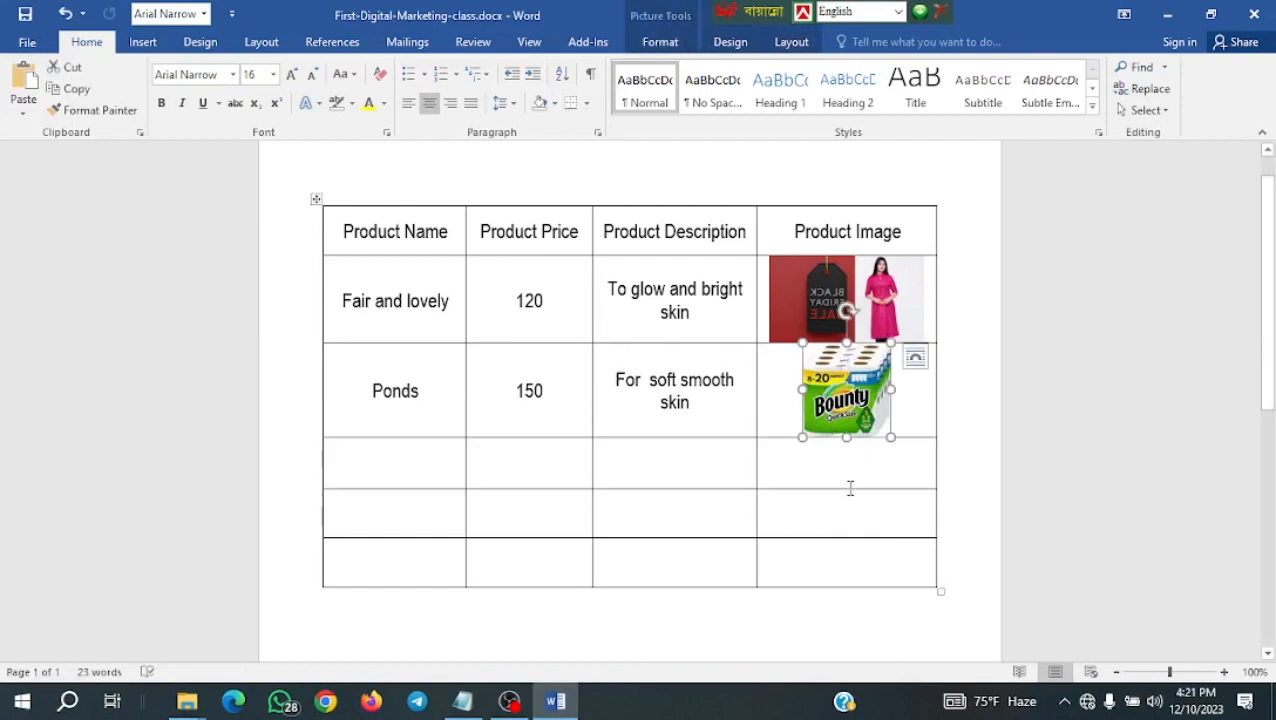
{"action": "left_click", "coordinate": [904, 480]}
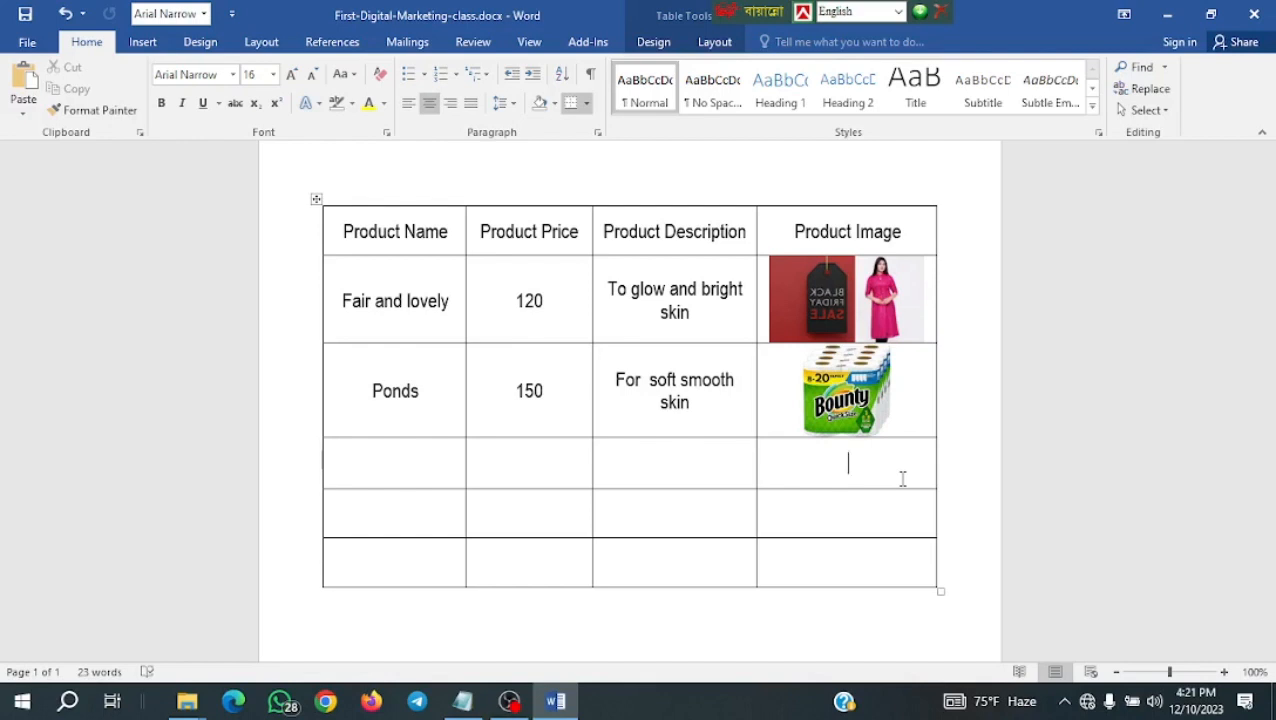
Copy the whole product table and paste the copy directly below the original table.
{"action": "scroll", "coordinate": [871, 421], "scroll_direction": "down", "scroll_amount": 4}
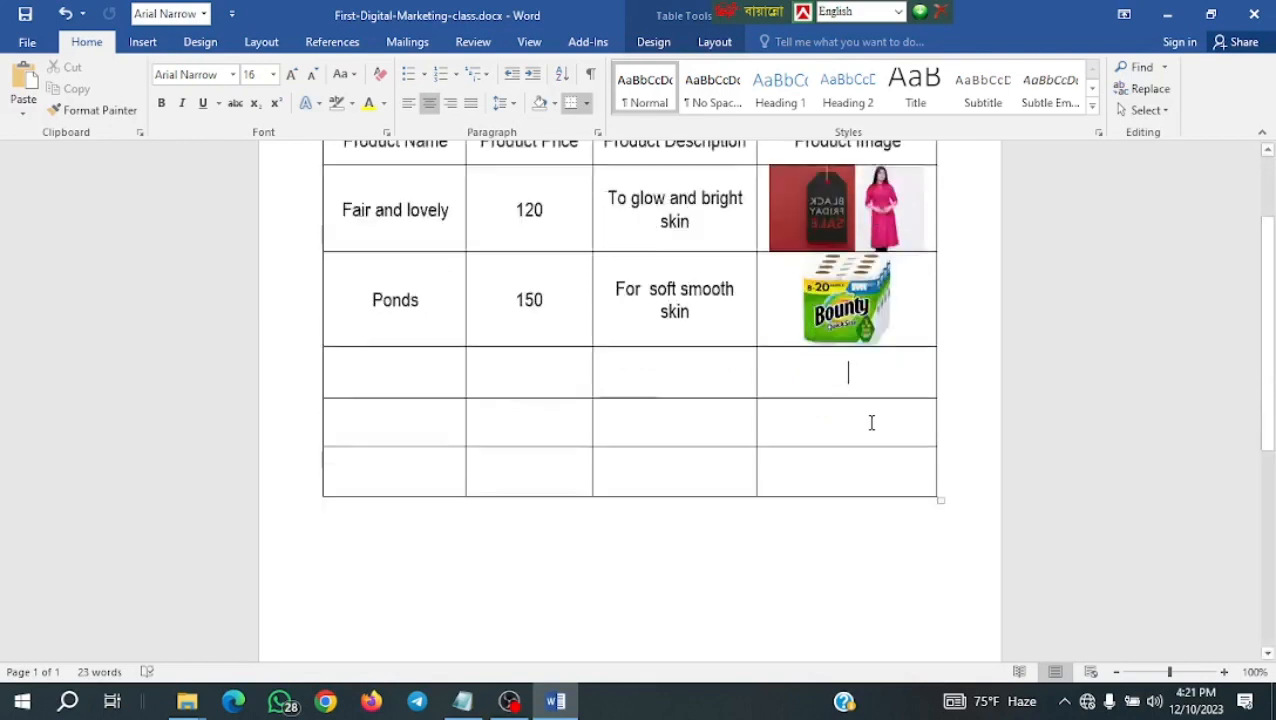
{"action": "scroll", "coordinate": [490, 225], "scroll_direction": "up", "scroll_amount": 4}
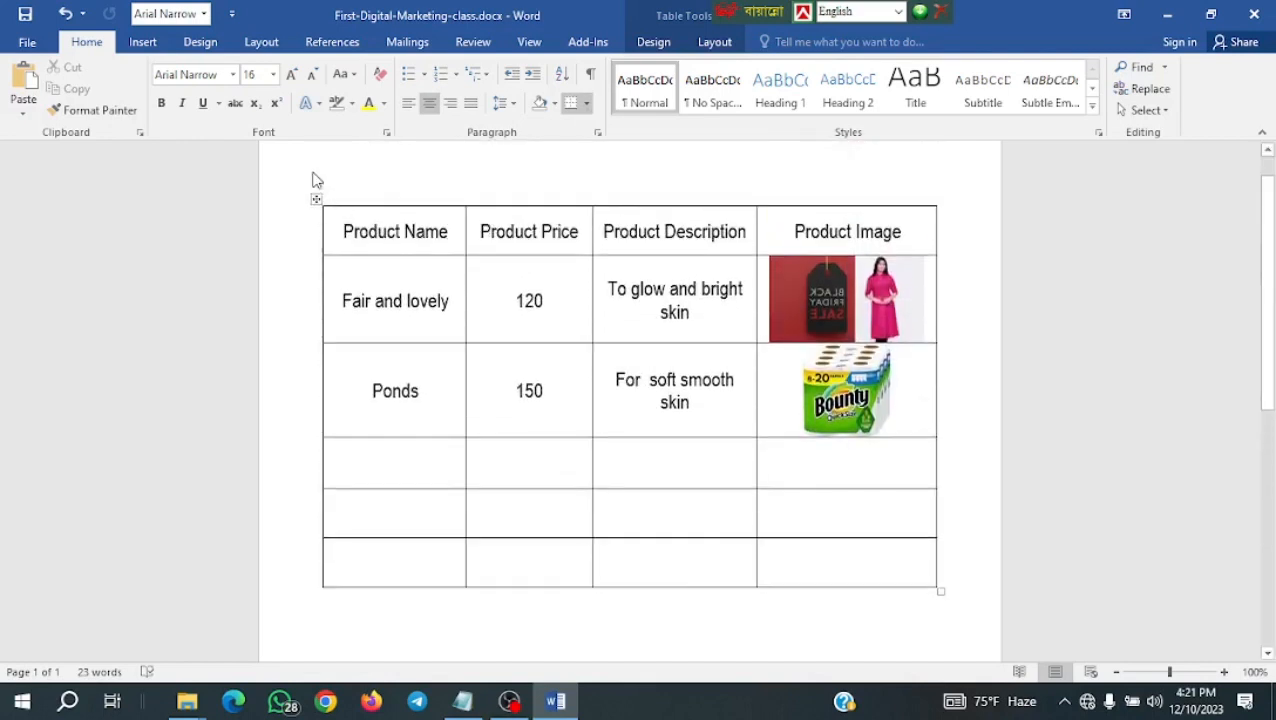
{"action": "right_click", "coordinate": [318, 200]}
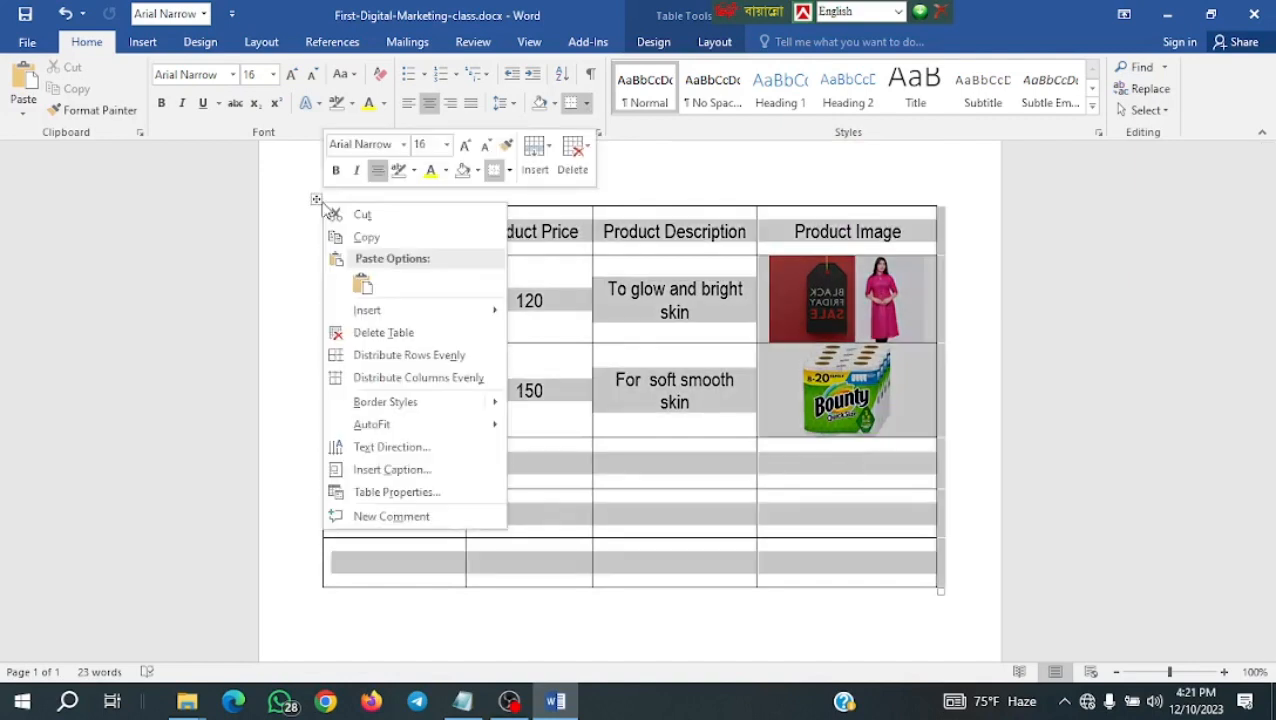
{"action": "left_click", "coordinate": [375, 235]}
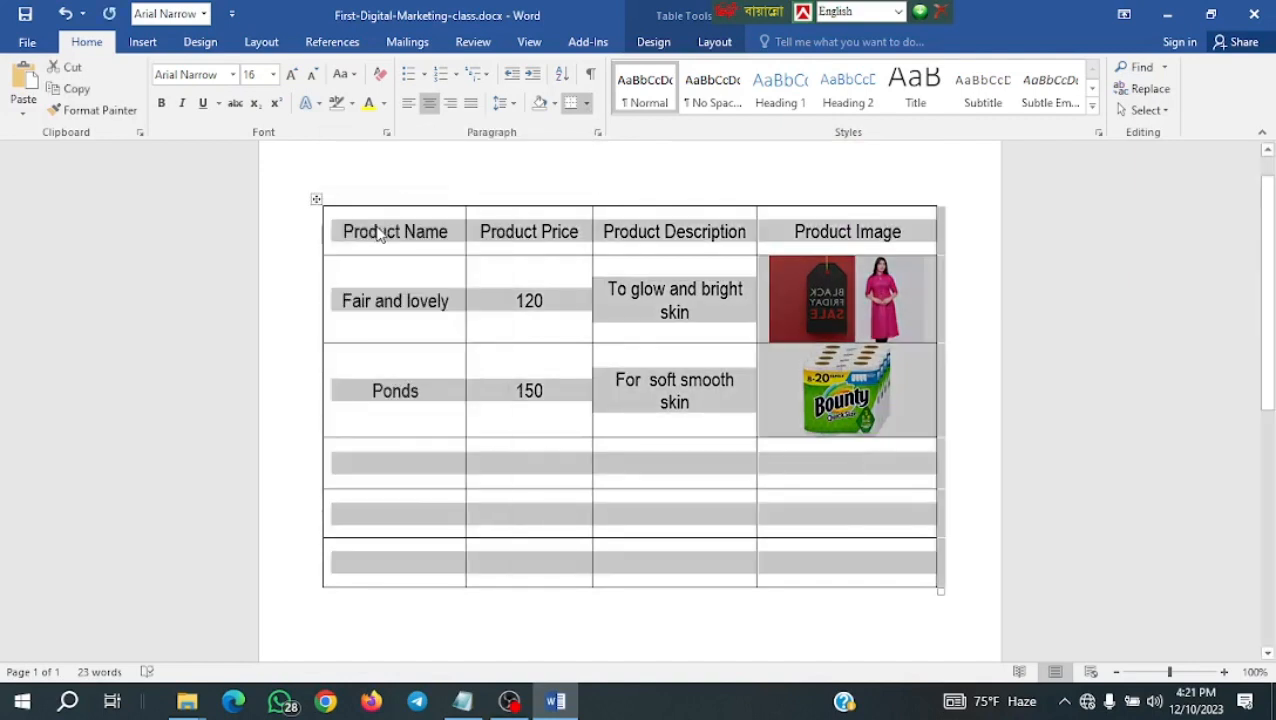
{"action": "scroll", "coordinate": [390, 235], "scroll_direction": "down", "scroll_amount": 3}
{"action": "scroll", "coordinate": [400, 260], "scroll_direction": "down", "scroll_amount": 3}
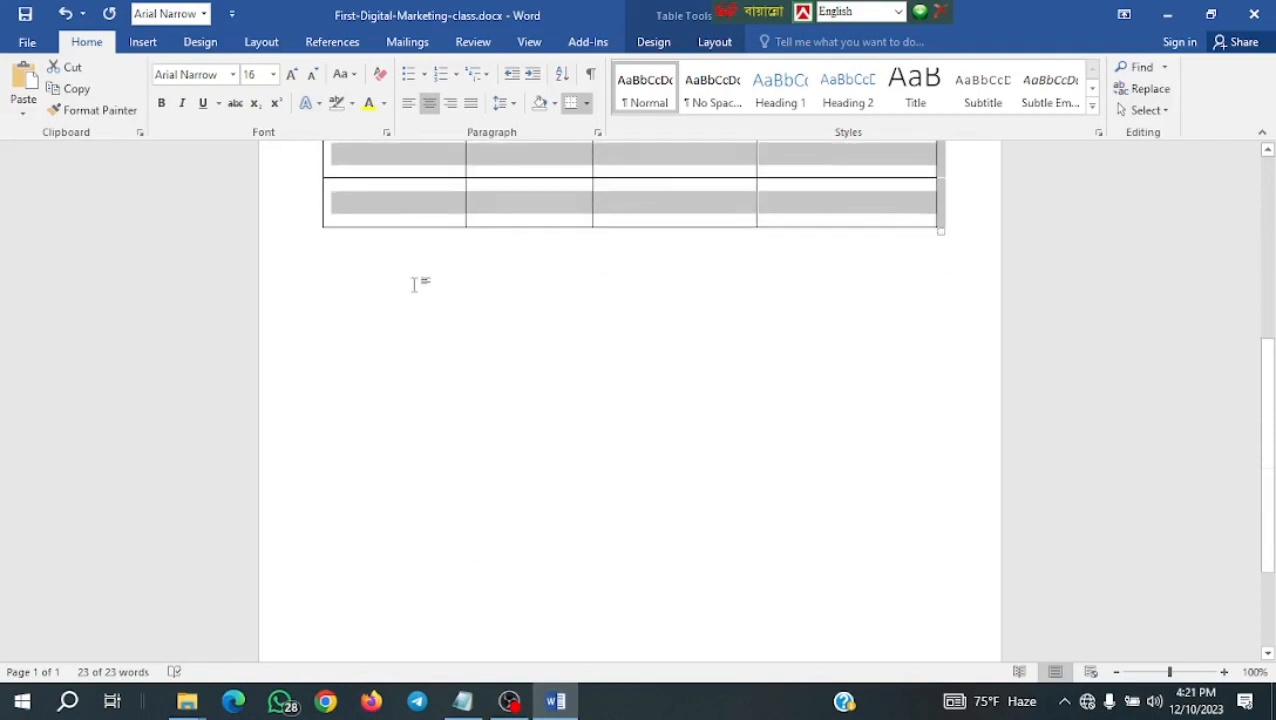
{"action": "left_click", "coordinate": [420, 281]}
{"action": "key", "text": "ctrl+v"}
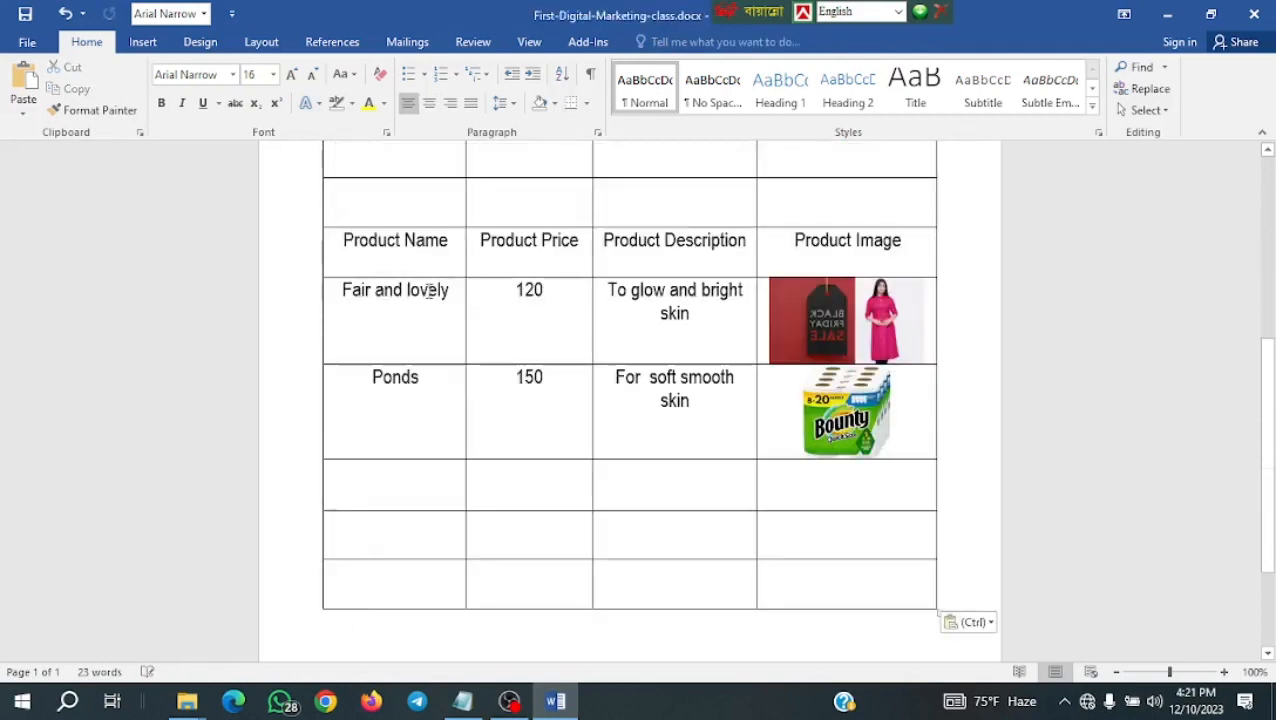
Replace the Product Name heading in the copied table with Social Media Name, correcting the spelling of Social.
{"action": "left_click", "coordinate": [359, 206]}
{"action": "left_click", "coordinate": [358, 246]}
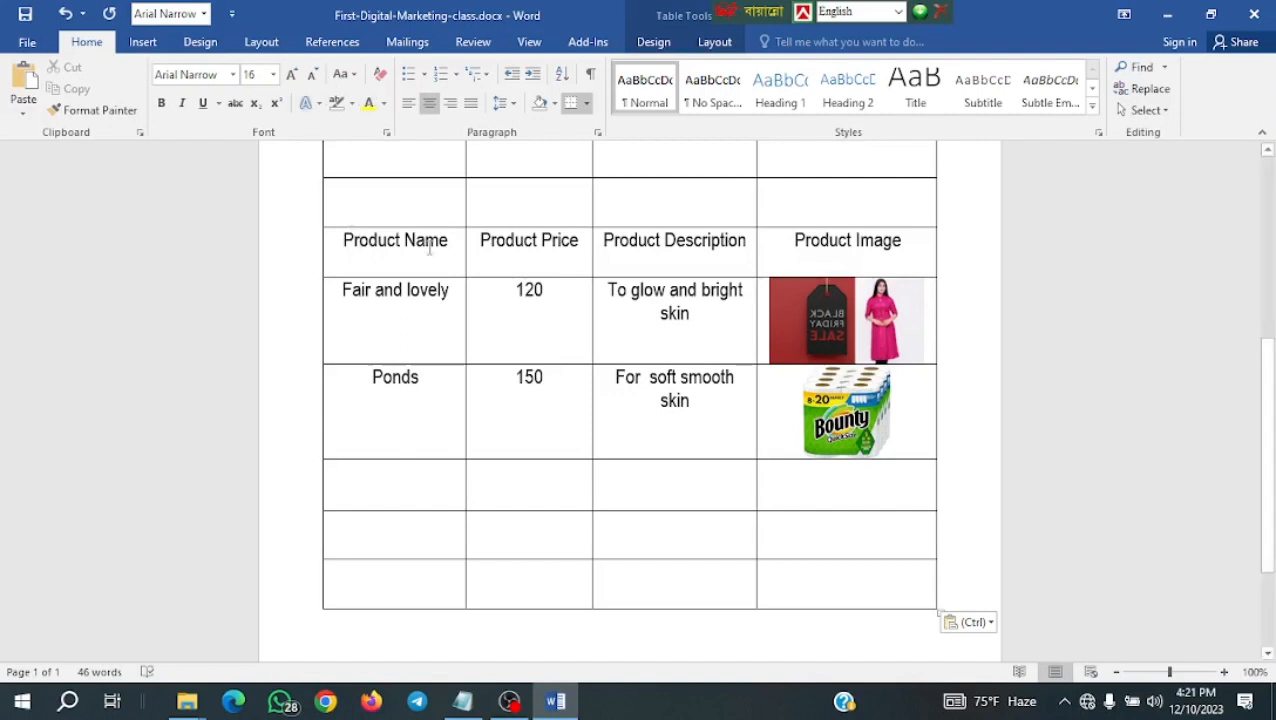
{"action": "left_click_drag", "start_coordinate": [441, 239], "coordinate": [345, 241]}
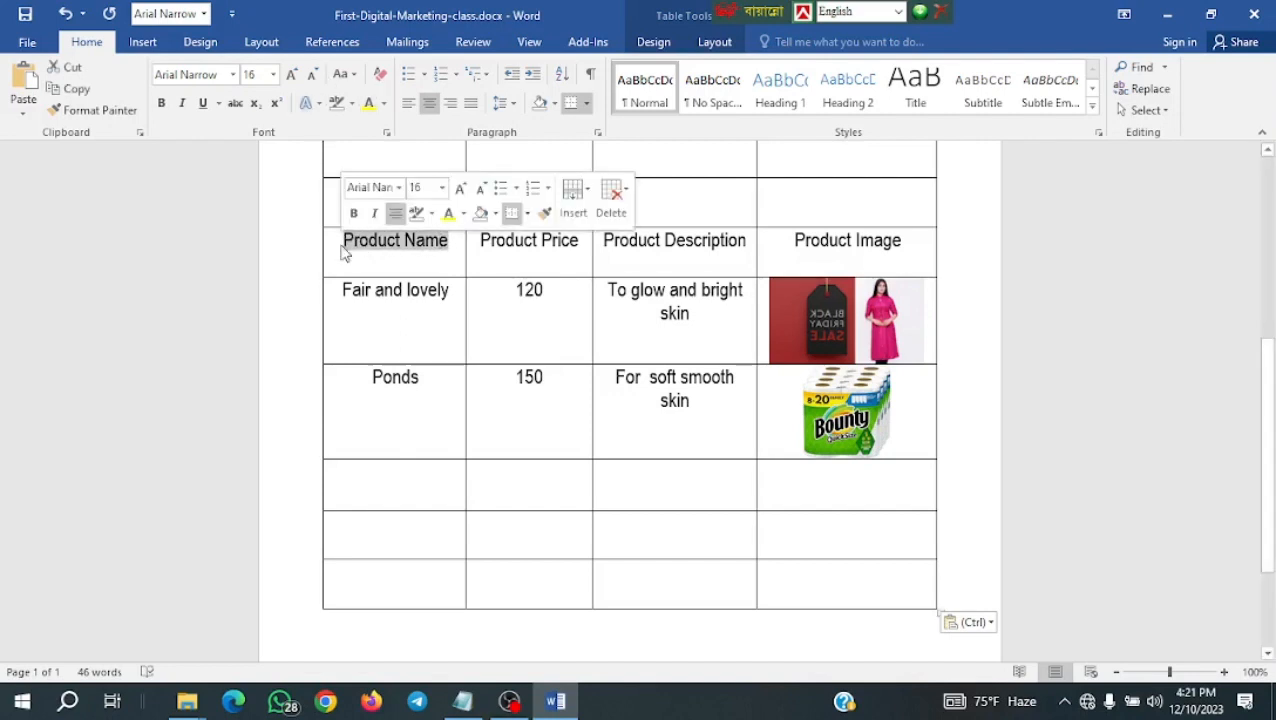
{"action": "type", "text": "Soical M"}
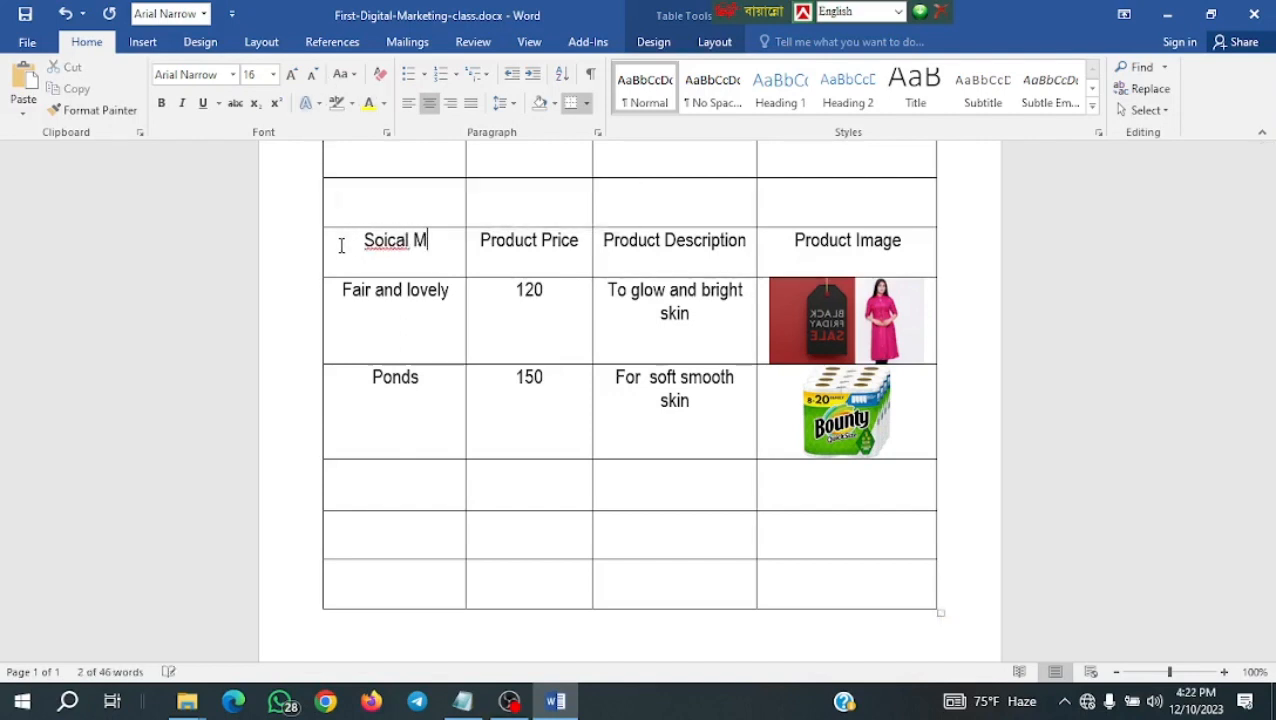
{"action": "type", "text": "edia"}
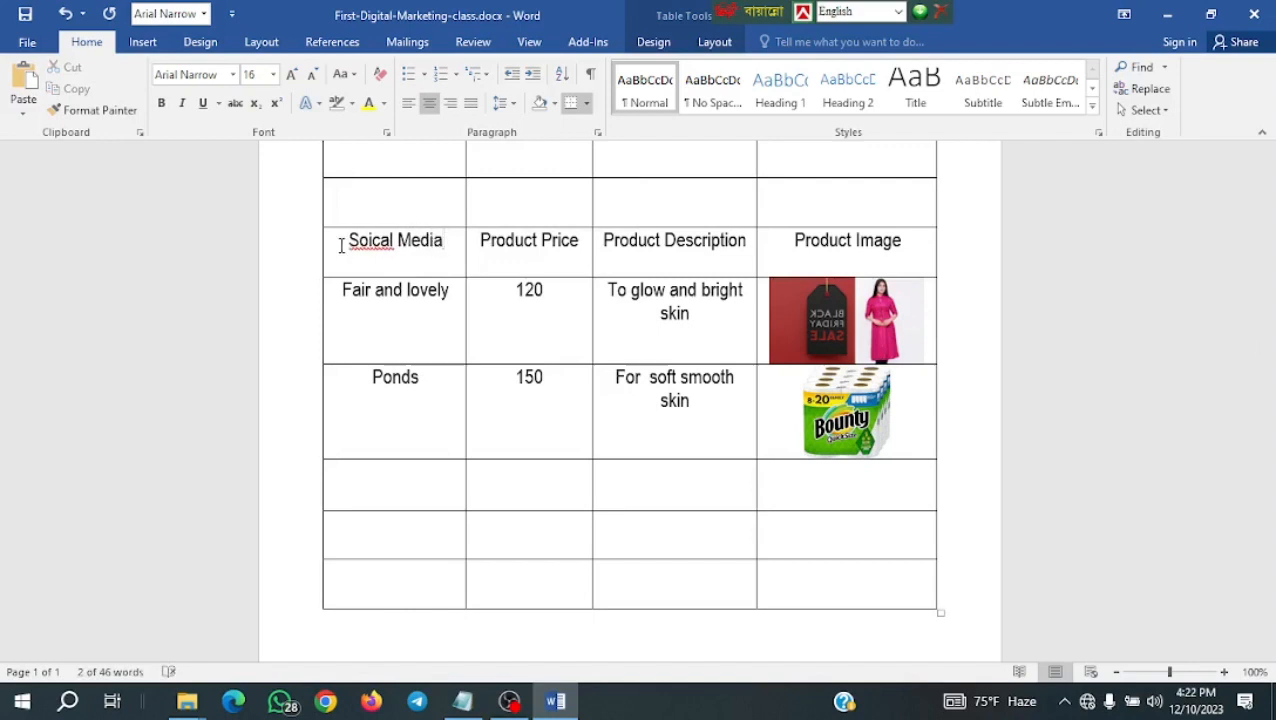
{"action": "type", "text": " Name"}
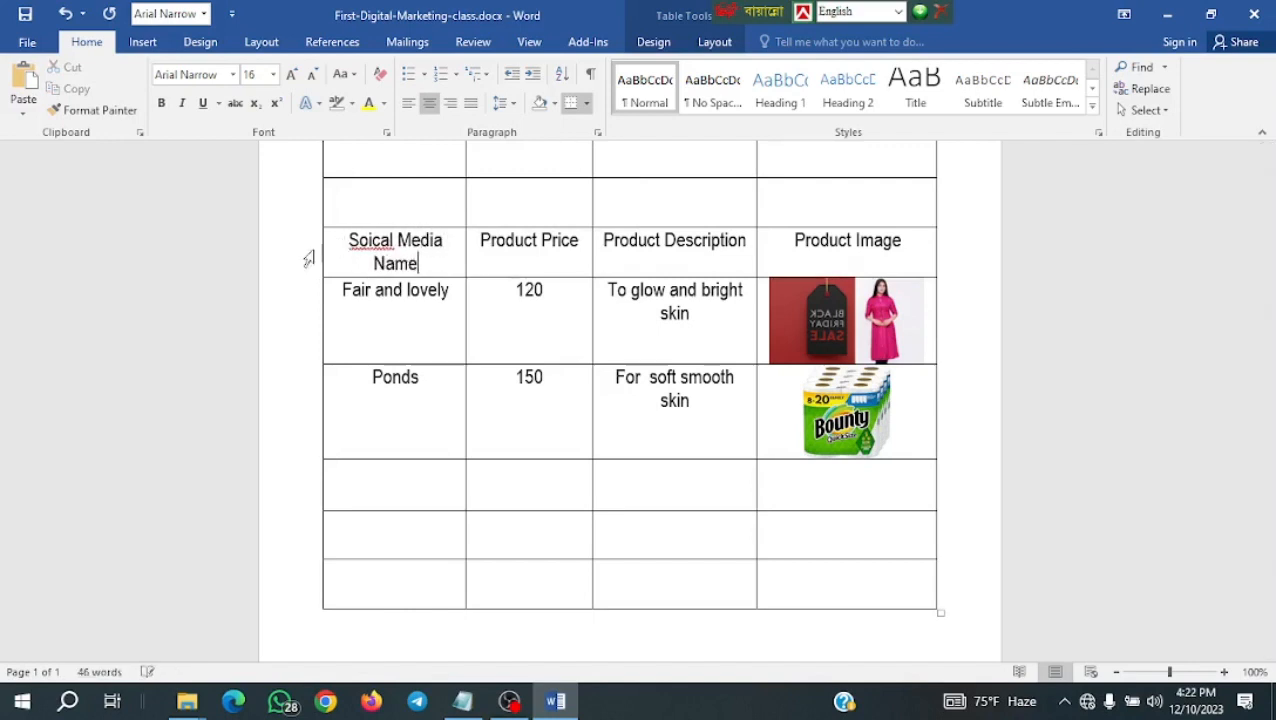
{"action": "right_click", "coordinate": [386, 246]}
{"action": "left_click", "coordinate": [440, 262]}
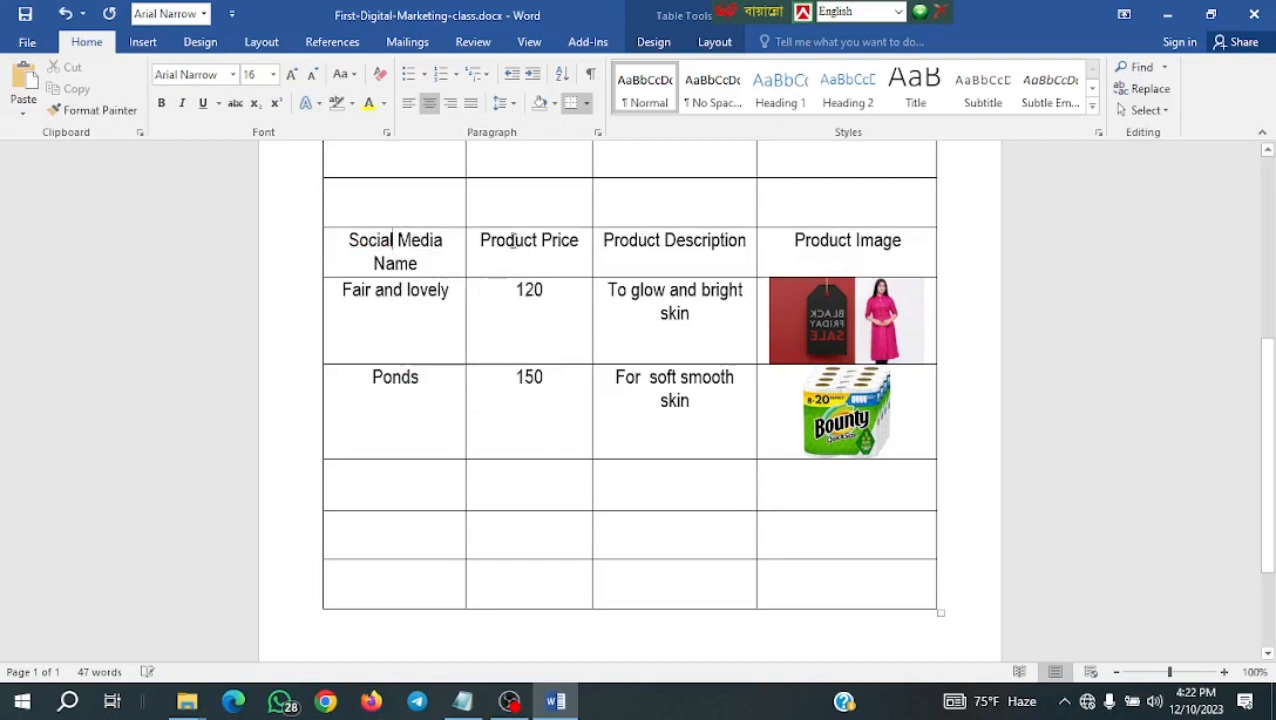
Replace the copied table's Product Price heading with Niche and its Product Description heading with Post text/content.
{"action": "left_click_drag", "start_coordinate": [583, 240], "coordinate": [479, 240]}
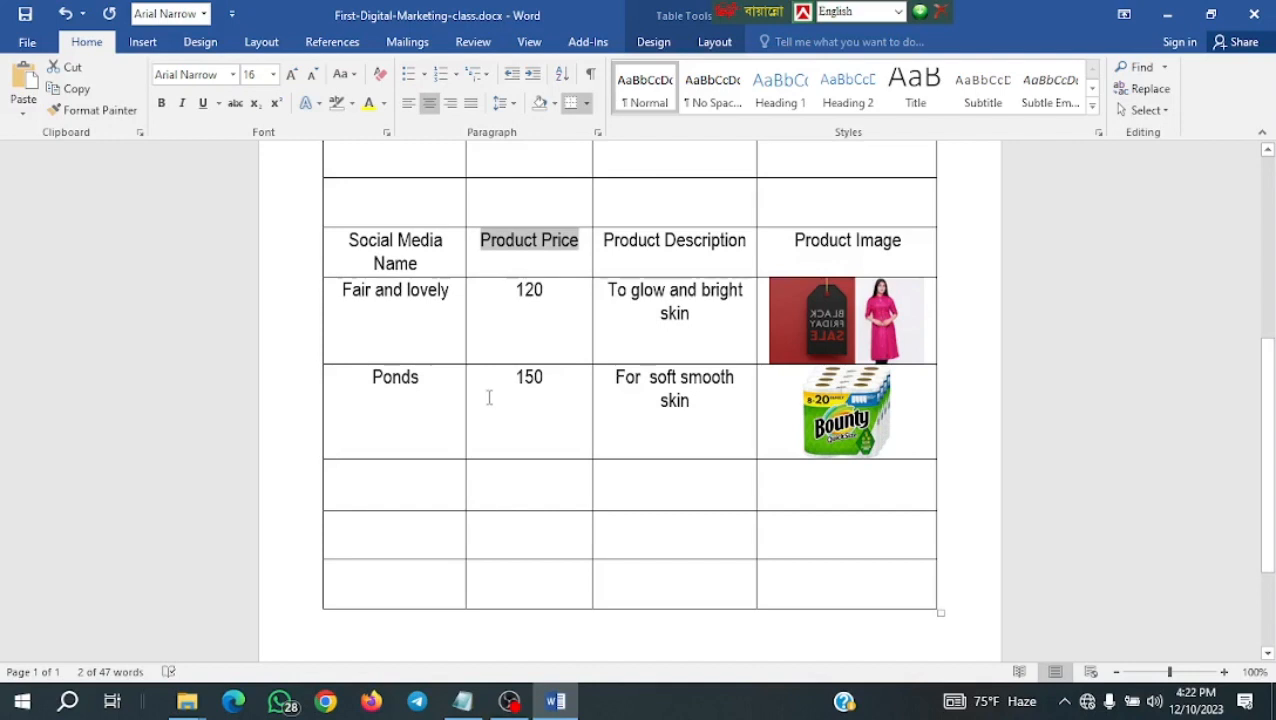
{"action": "type", "text": "Niche"}
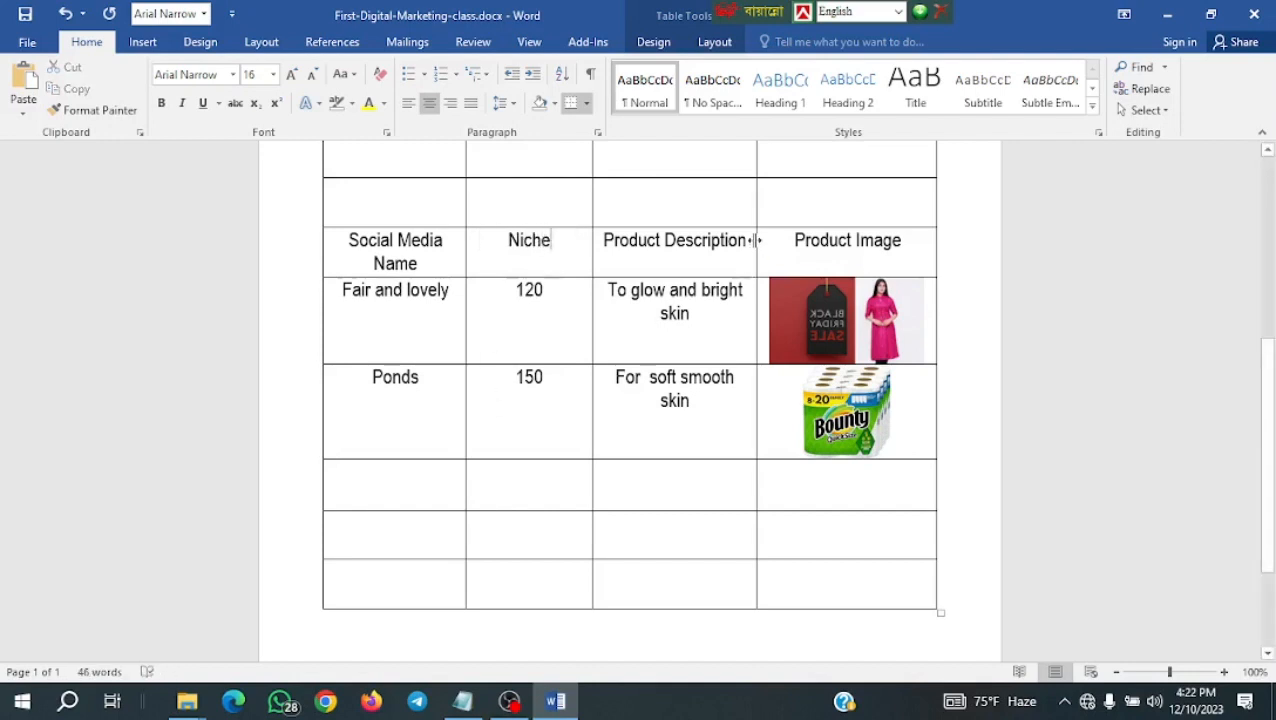
{"action": "left_click_drag", "start_coordinate": [750, 241], "coordinate": [613, 241]}
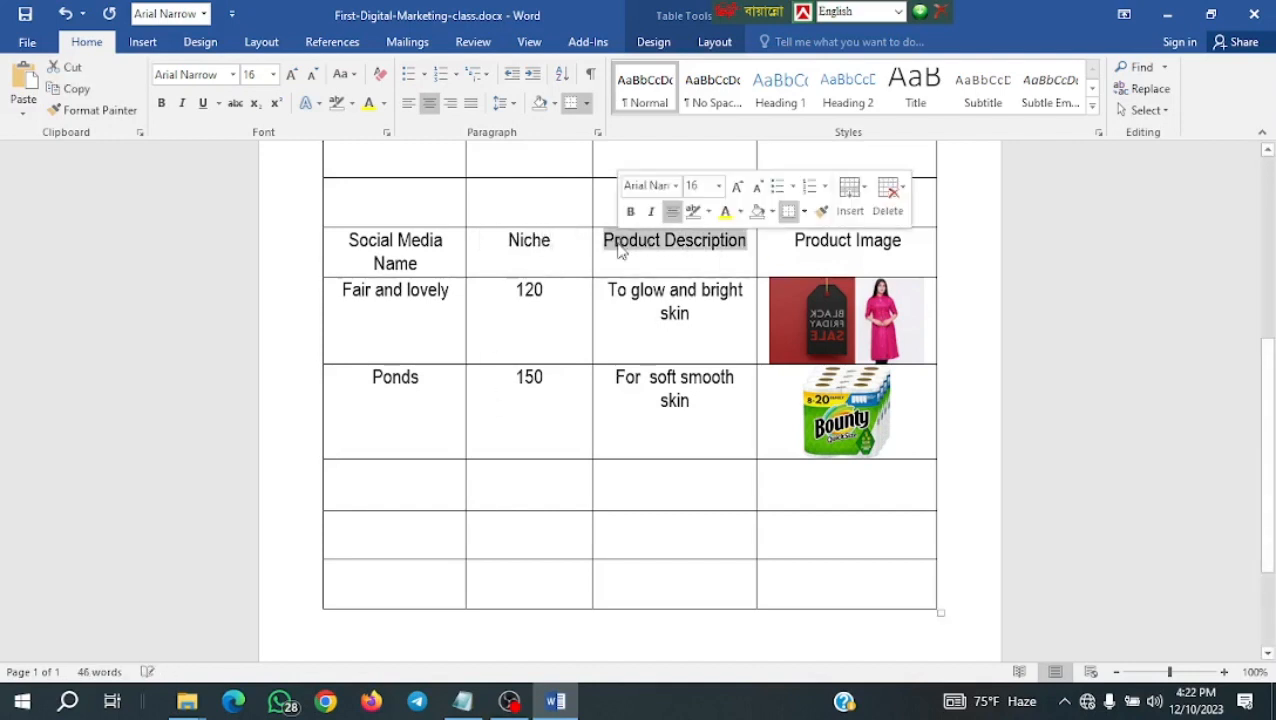
{"action": "type", "text": "Post"}
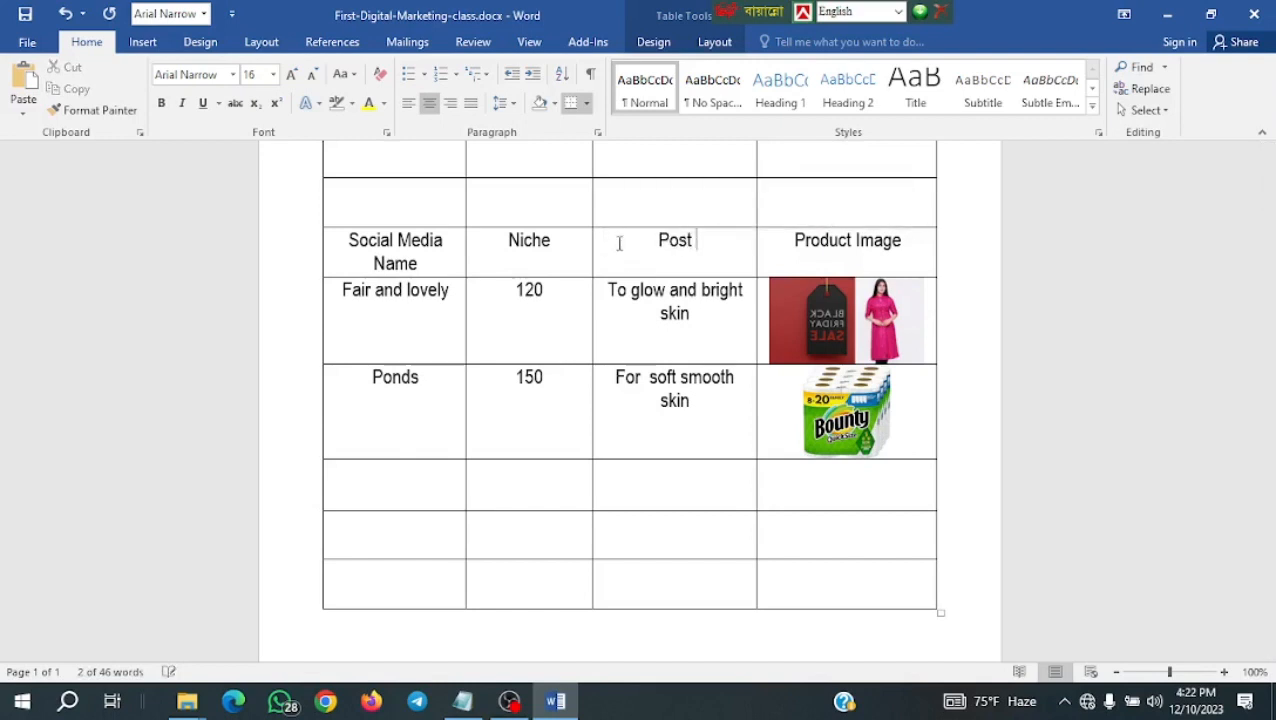
{"action": "type", "text": " tex"}
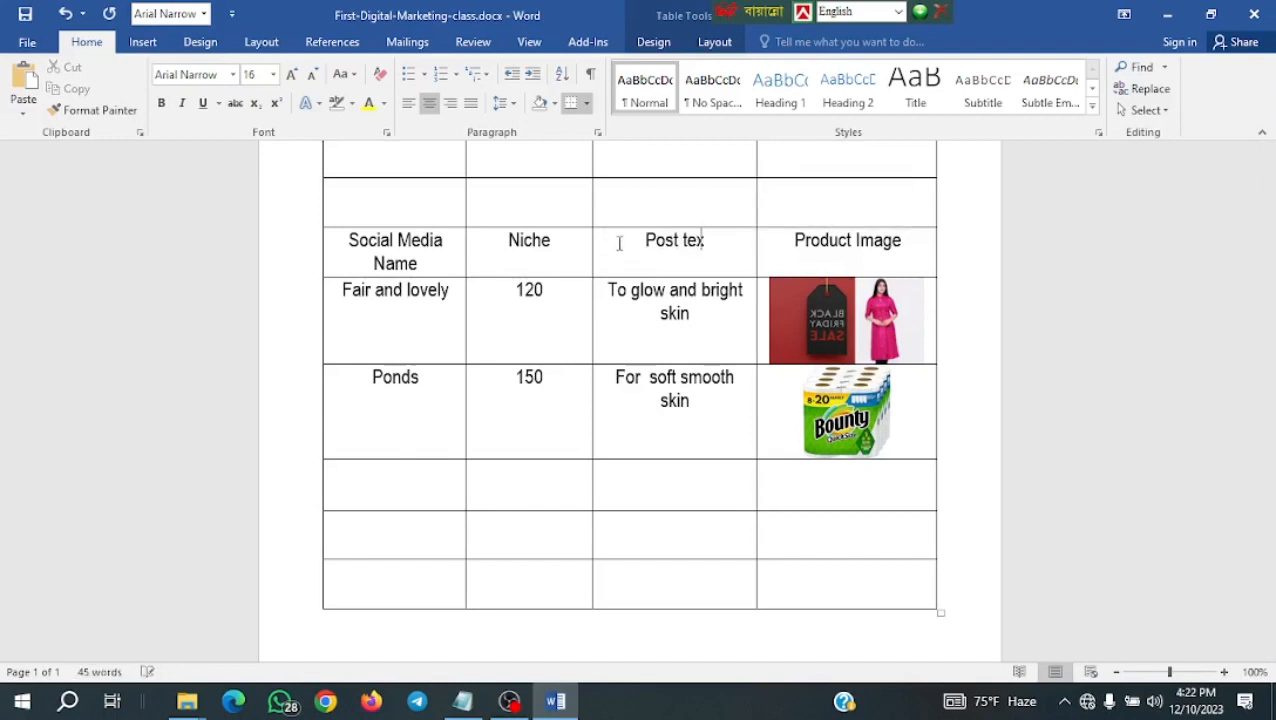
{"action": "type", "text": "t/co"}
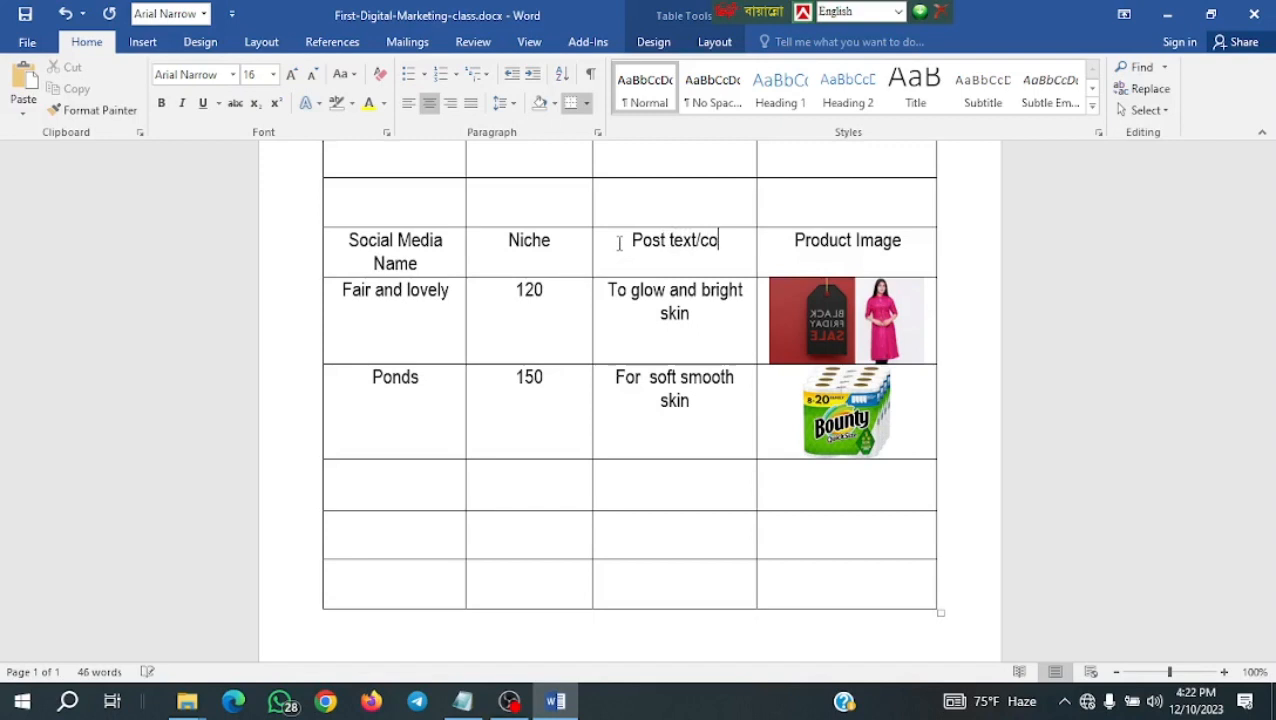
{"action": "type", "text": "nten"}
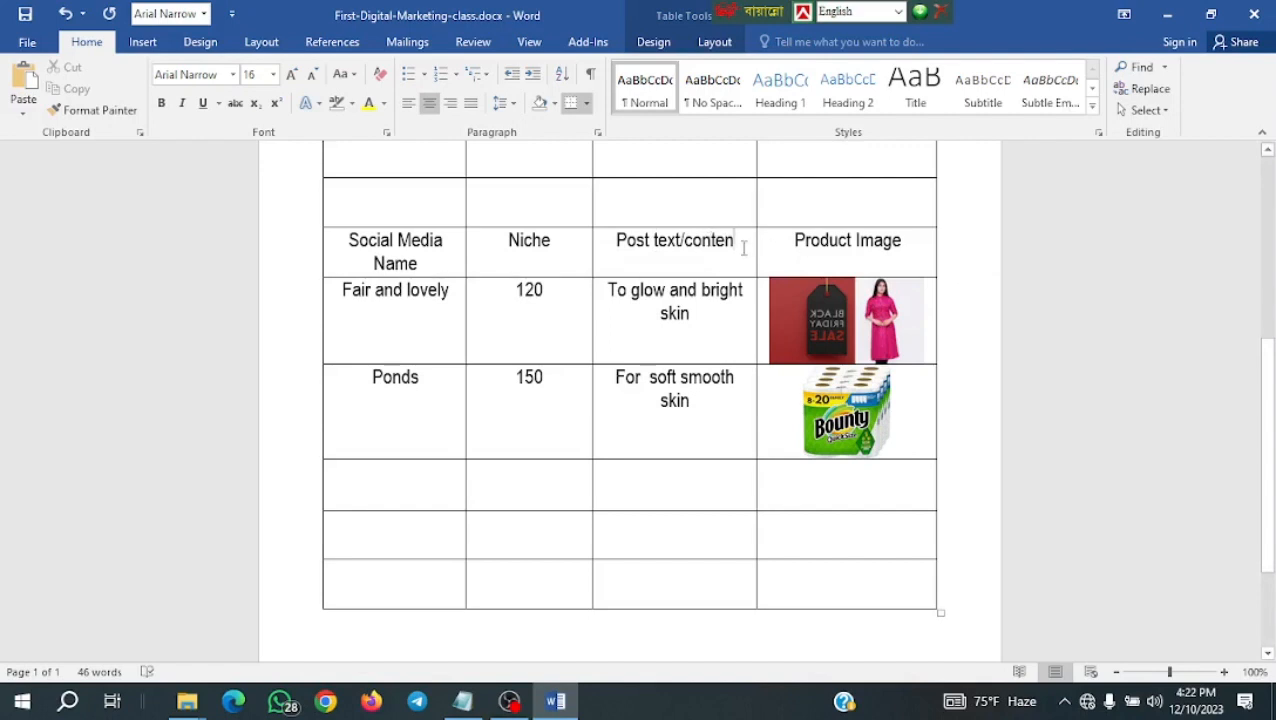
{"action": "type", "text": "t"}
Replace the Product Image heading in the copied table with Image/vidoe.
{"action": "left_click_drag", "start_coordinate": [916, 246], "coordinate": [797, 248]}
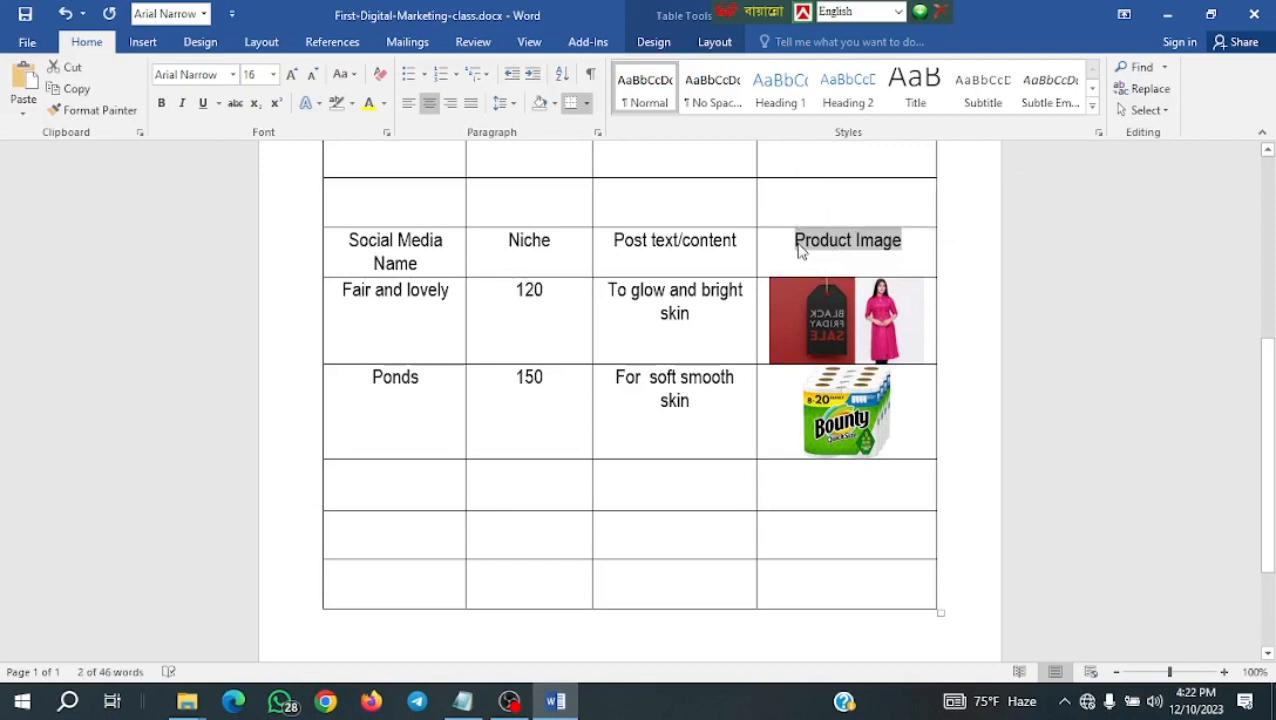
{"action": "type", "text": "Image/"}
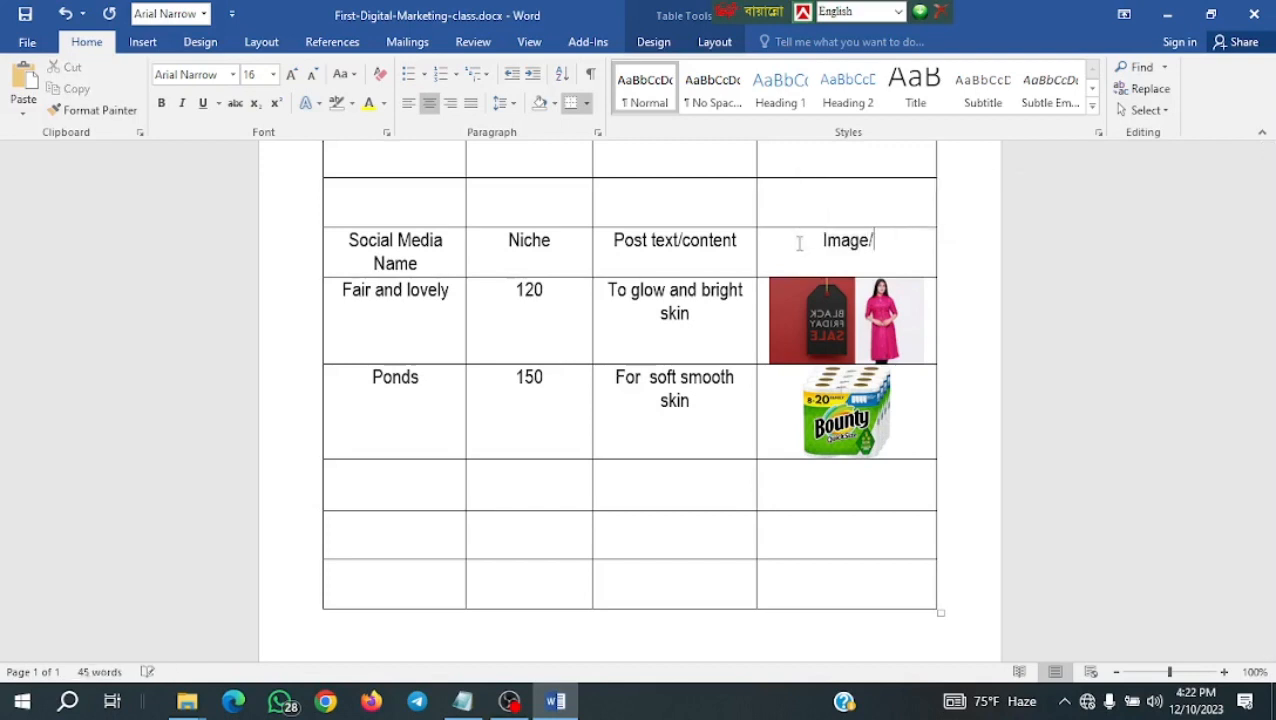
{"action": "key", "text": "BackSpace"}
{"action": "type", "text": "vidoe"}
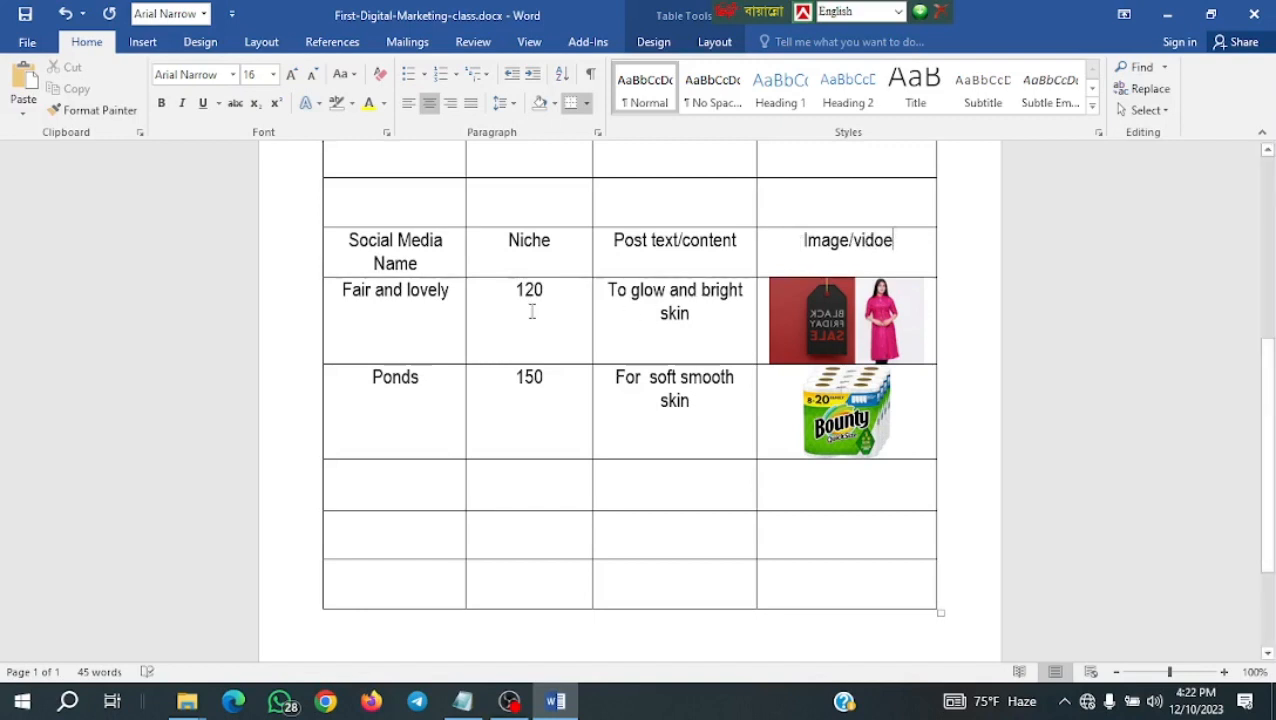
In the copied table's first data row, replace Fair and lovely with Facebook and 120 with Clothing.
{"action": "left_click_drag", "start_coordinate": [455, 290], "coordinate": [325, 309]}
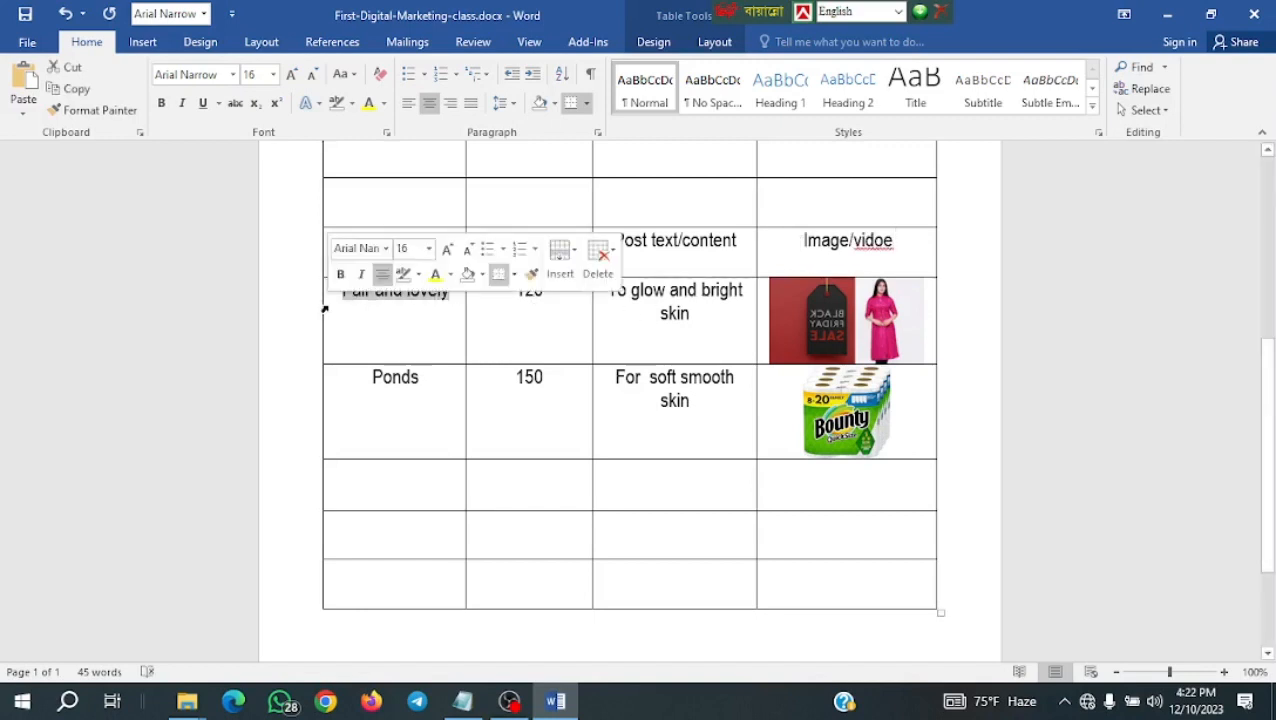
{"action": "type", "text": "FAce"}
{"action": "key", "text": "BackSpace"}
{"action": "key", "text": "BackSpace"}
{"action": "key", "text": "BackSpace"}
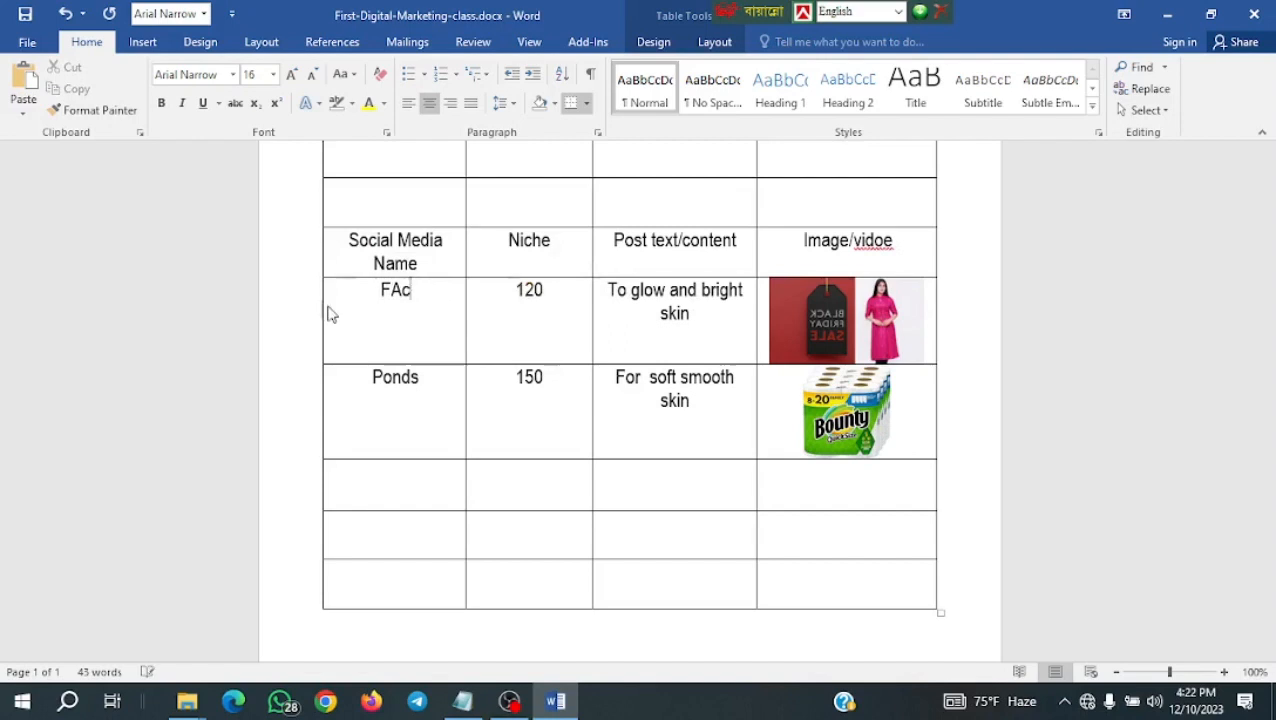
{"action": "type", "text": "avc"}
{"action": "key", "text": "BackSpace"}
{"action": "type", "text": "c"}
{"action": "key", "text": "BackSpace"}
{"action": "key", "text": "BackSpace"}
{"action": "type", "text": "cebook"}
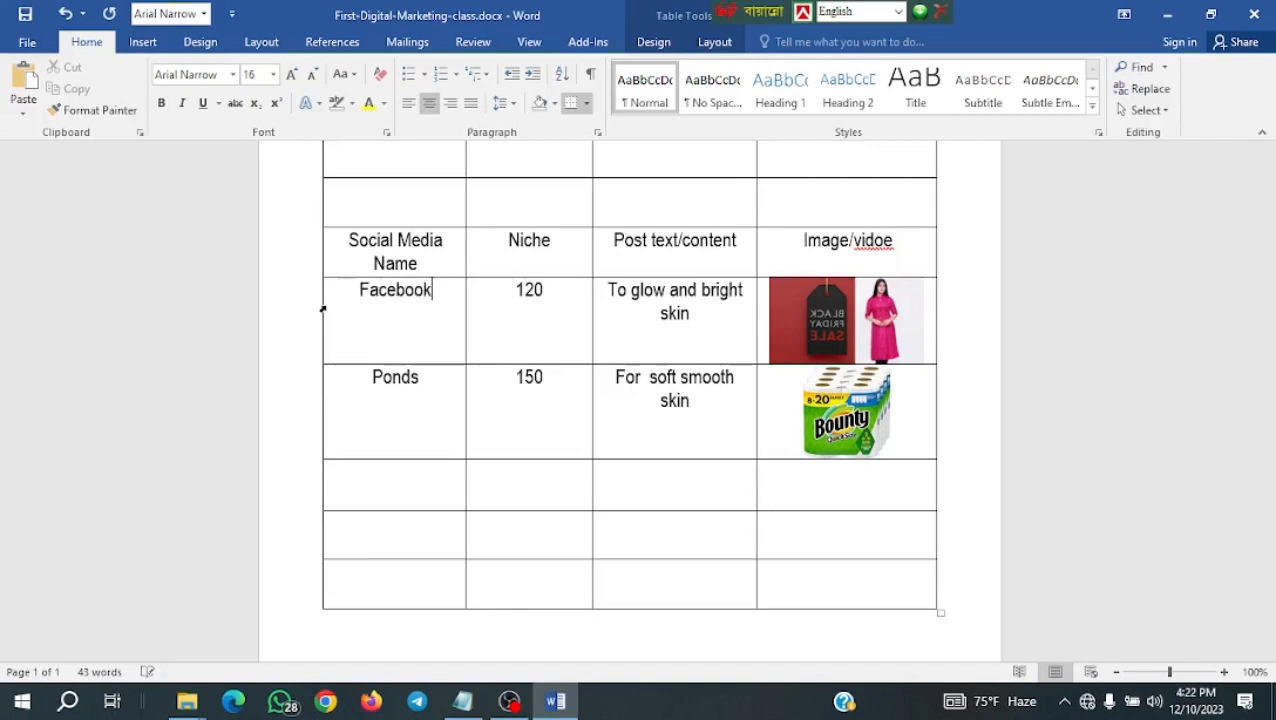
{"action": "left_click_drag", "start_coordinate": [549, 293], "coordinate": [499, 295]}
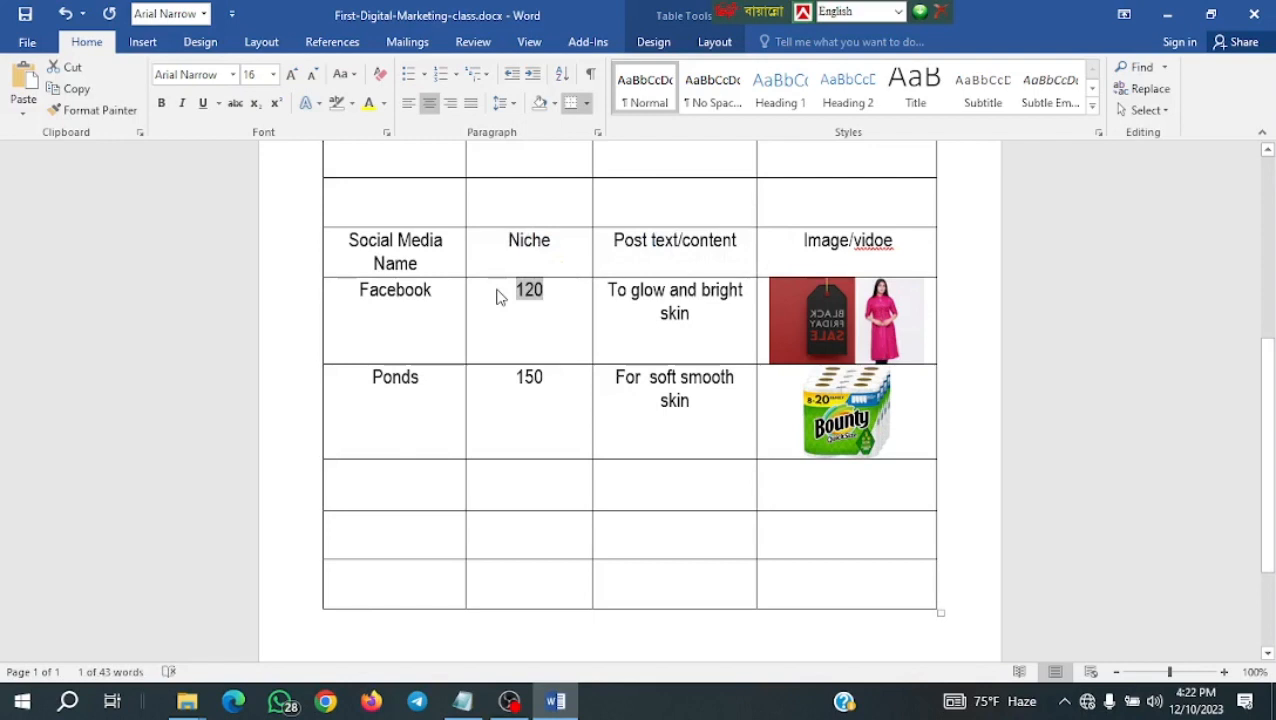
{"action": "type", "text": "Clothing"}
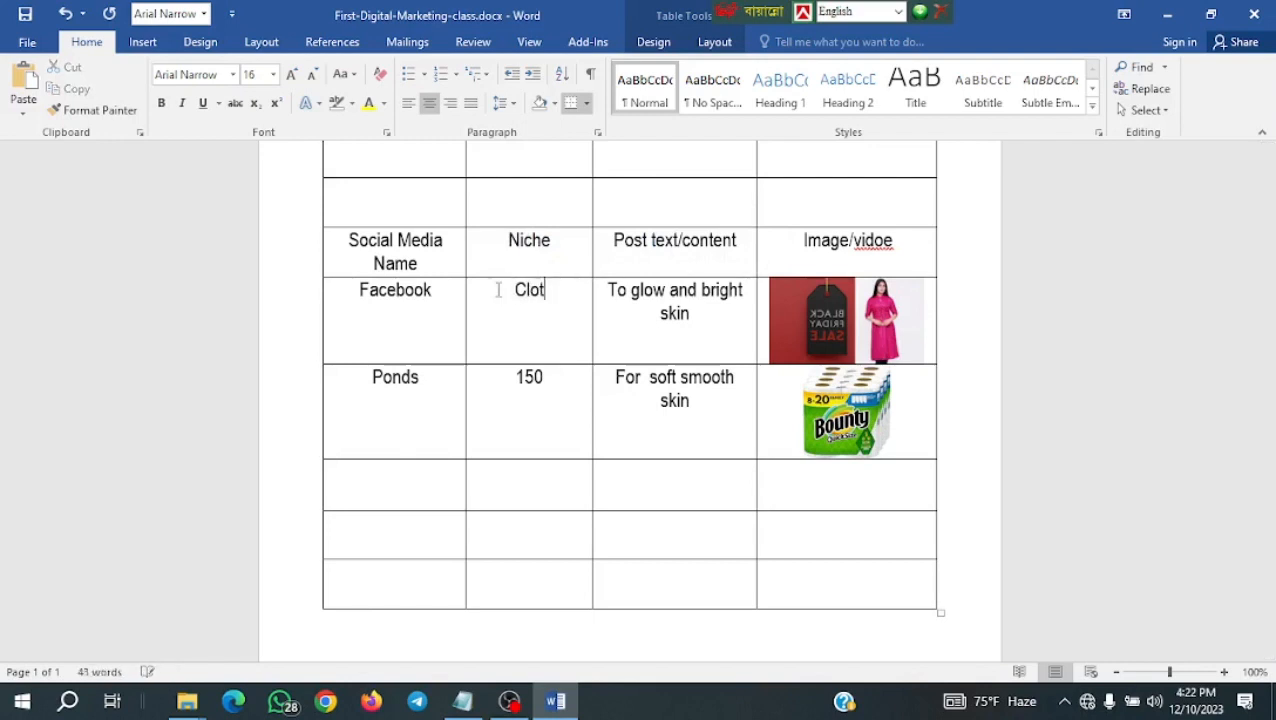